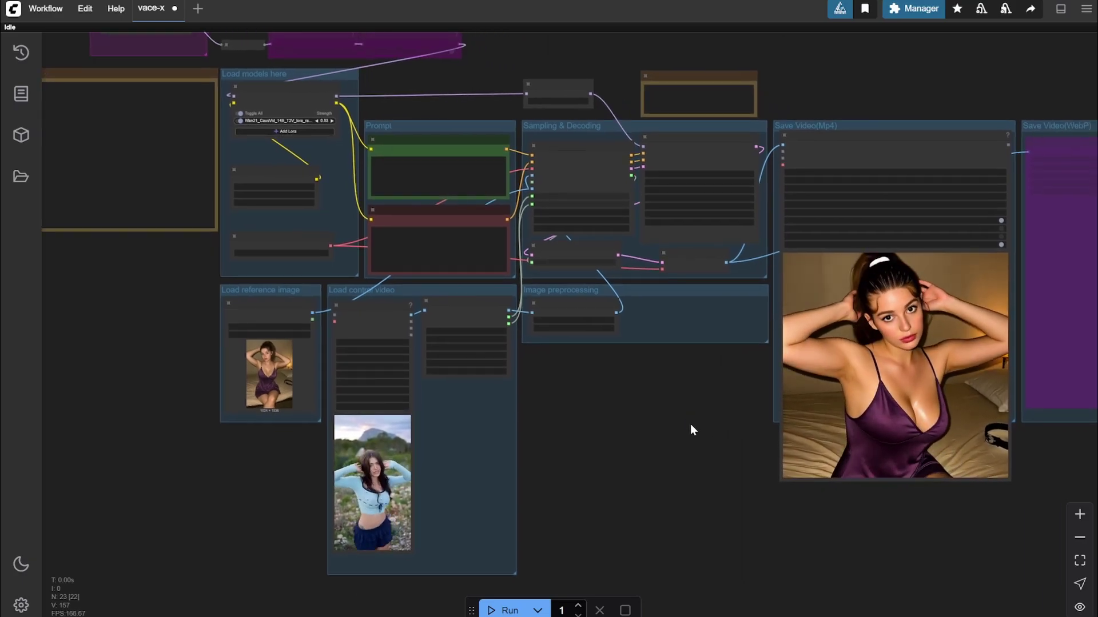
Examine the model-loading part of the vace-x workflow, from the prompt nodes to the Normal GGUF loader group
{"action": "scroll", "coordinate": [629, 403], "scroll_direction": "up", "scroll_amount": 2}
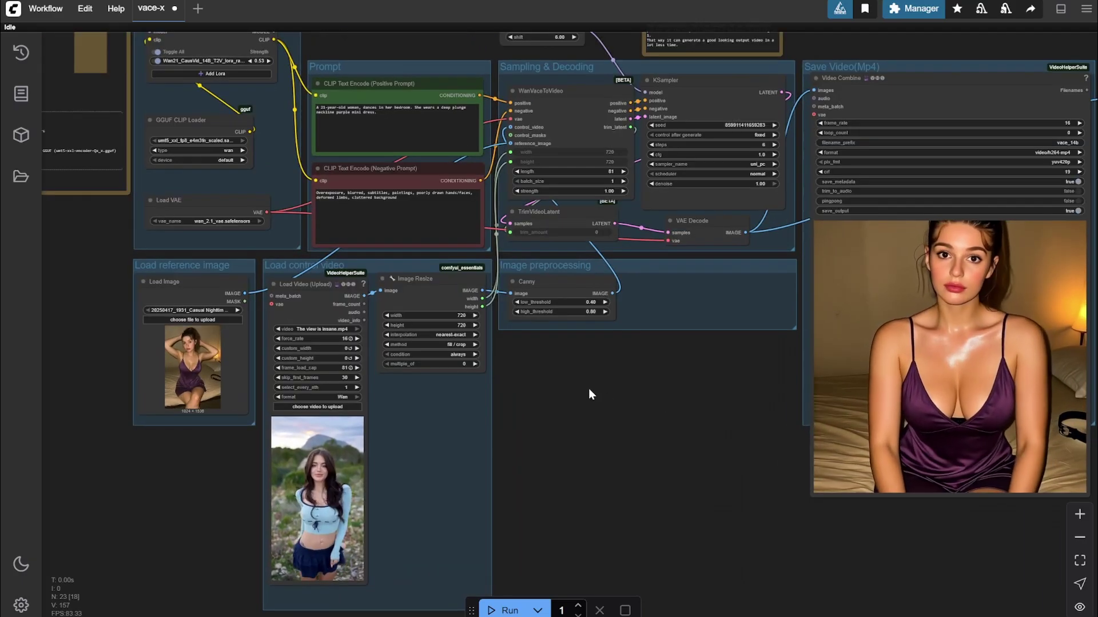
{"action": "left_click_drag", "start_coordinate": [589, 388], "coordinate": [758, 525]}
{"action": "scroll", "coordinate": [217, 373], "scroll_direction": "up", "scroll_amount": 3}
{"action": "left_click_drag", "start_coordinate": [208, 366], "coordinate": [219, 450]}
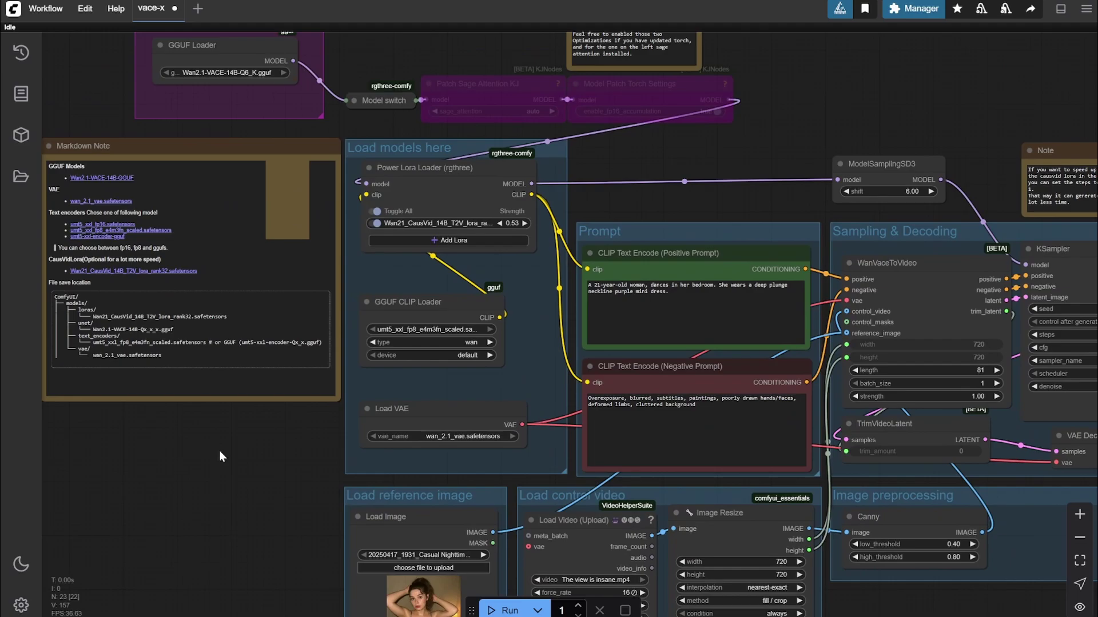
{"action": "scroll", "coordinate": [603, 163], "scroll_direction": "up", "scroll_amount": 3}
{"action": "left_click_drag", "start_coordinate": [619, 160], "coordinate": [796, 300]}
{"action": "scroll", "coordinate": [424, 139], "scroll_direction": "up", "scroll_amount": 1}
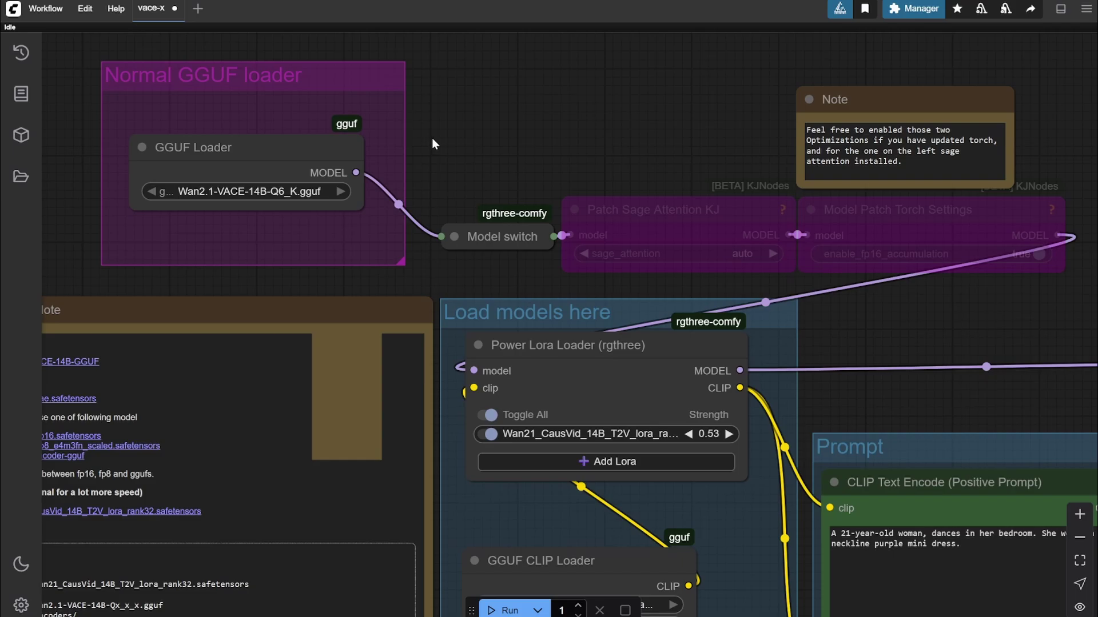
{"action": "scroll", "coordinate": [431, 138], "scroll_direction": "down", "scroll_amount": 7}
{"action": "scroll", "coordinate": [431, 138], "scroll_direction": "up", "scroll_amount": 2}
{"action": "scroll", "coordinate": [866, 141], "scroll_direction": "down", "scroll_amount": 1}
{"action": "scroll", "coordinate": [866, 141], "scroll_direction": "down", "scroll_amount": 1}
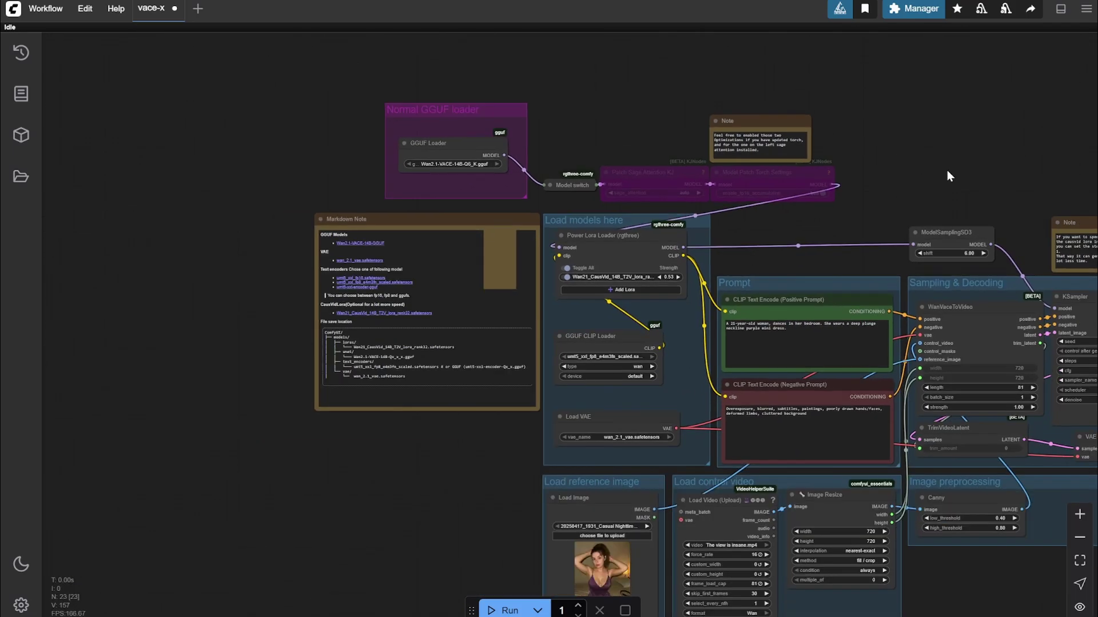
Look over the reference image, control video and sampling groups within the whole workflow
{"action": "left_click_drag", "start_coordinate": [948, 175], "coordinate": [546, 91]}
{"action": "left_click_drag", "start_coordinate": [579, 479], "coordinate": [716, 468]}
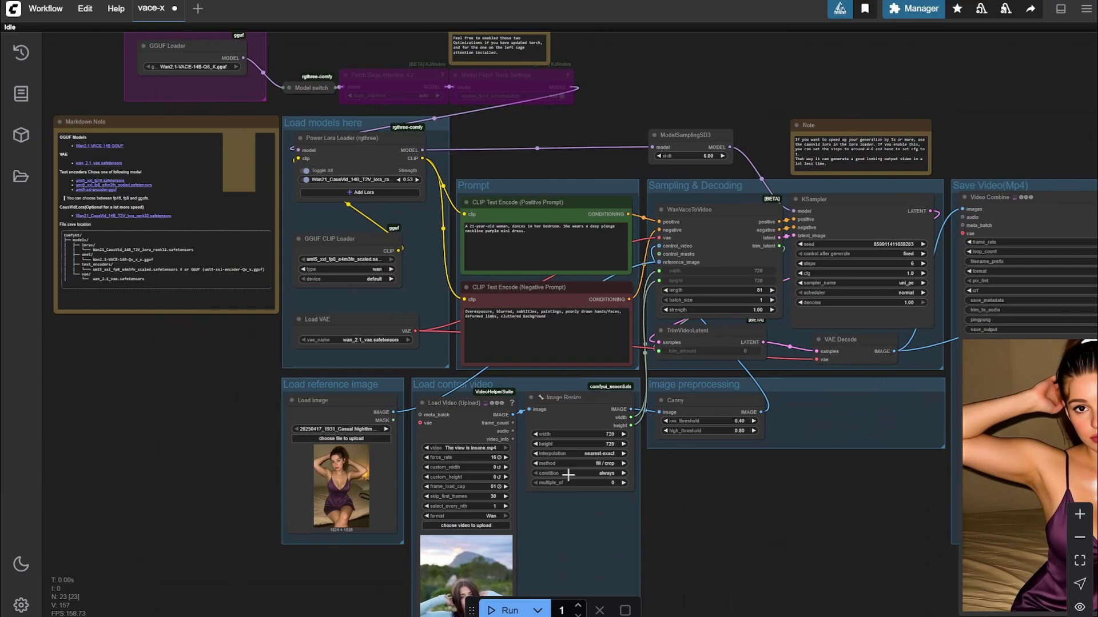
{"action": "scroll", "coordinate": [208, 473], "scroll_direction": "up", "scroll_amount": 2}
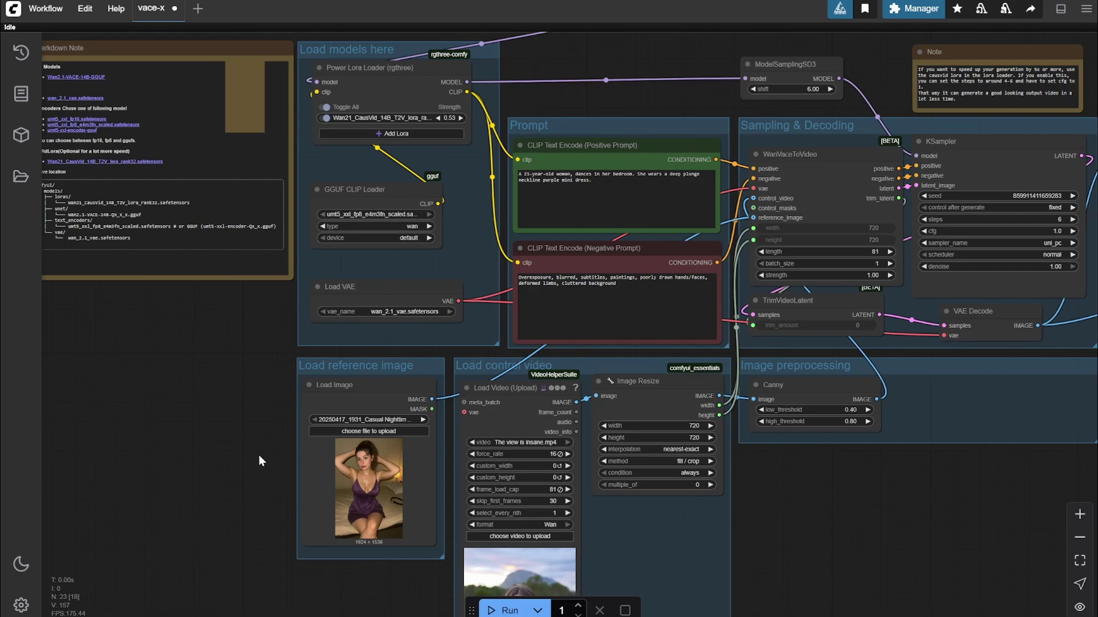
{"action": "scroll", "coordinate": [259, 454], "scroll_direction": "down", "scroll_amount": 4}
{"action": "scroll", "coordinate": [253, 454], "scroll_direction": "down", "scroll_amount": 2}
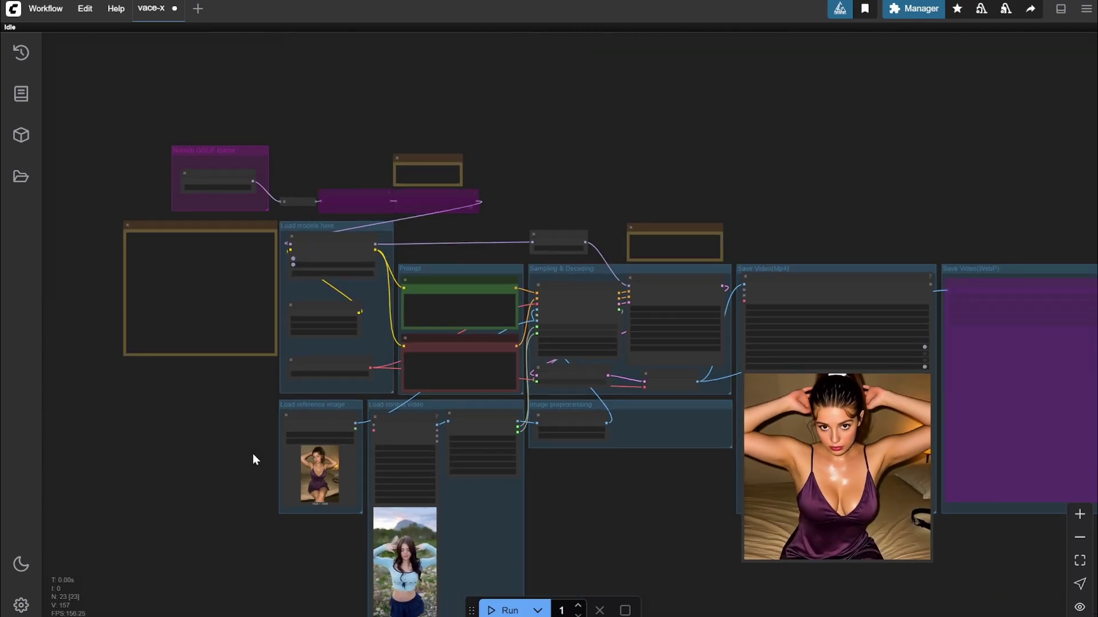
{"action": "scroll", "coordinate": [253, 454], "scroll_direction": "up", "scroll_amount": 1}
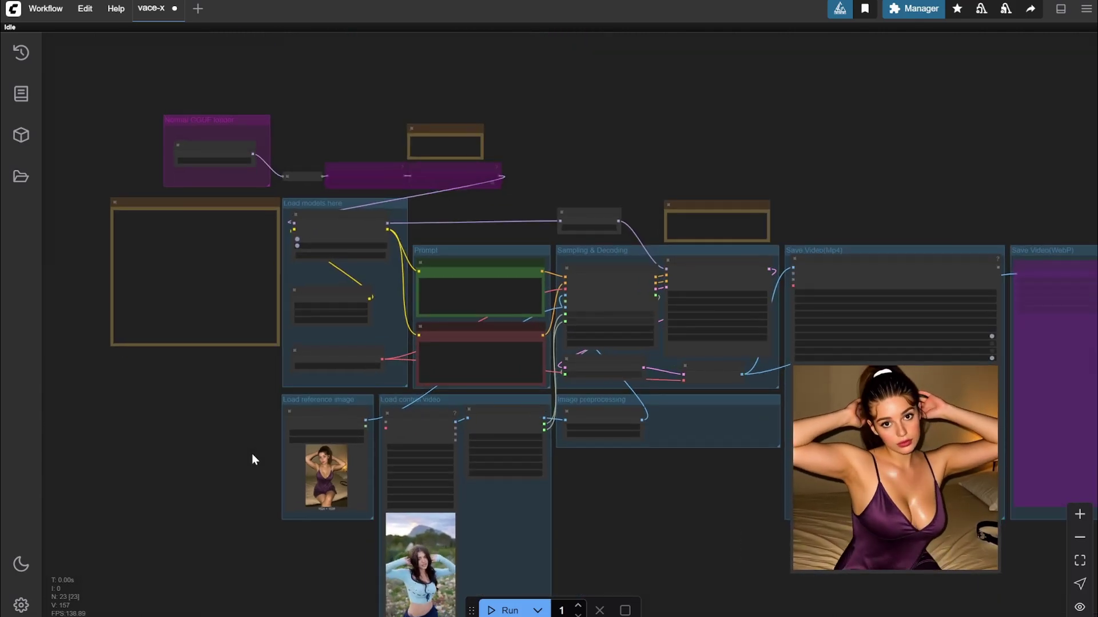
Read the model download links in the Markdown Note beside the model-loading group
{"action": "scroll", "coordinate": [253, 454], "scroll_direction": "up", "scroll_amount": 3}
{"action": "left_click_drag", "start_coordinate": [253, 454], "coordinate": [390, 553]}
{"action": "scroll", "coordinate": [138, 341], "scroll_direction": "up", "scroll_amount": 8}
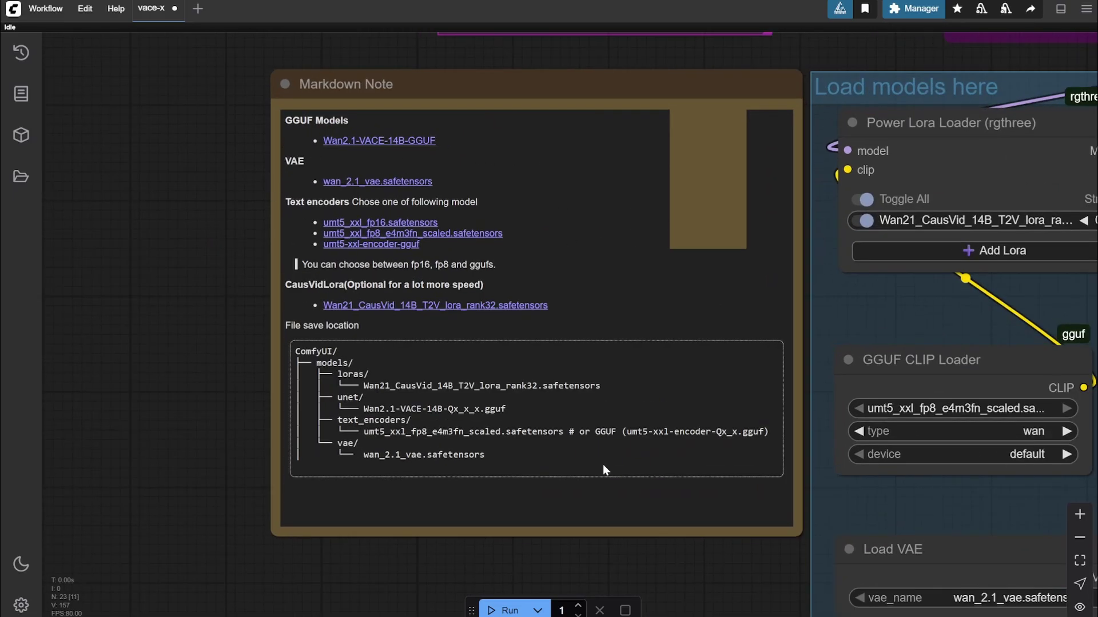
{"action": "scroll", "coordinate": [136, 331], "scroll_direction": "down", "scroll_amount": 4}
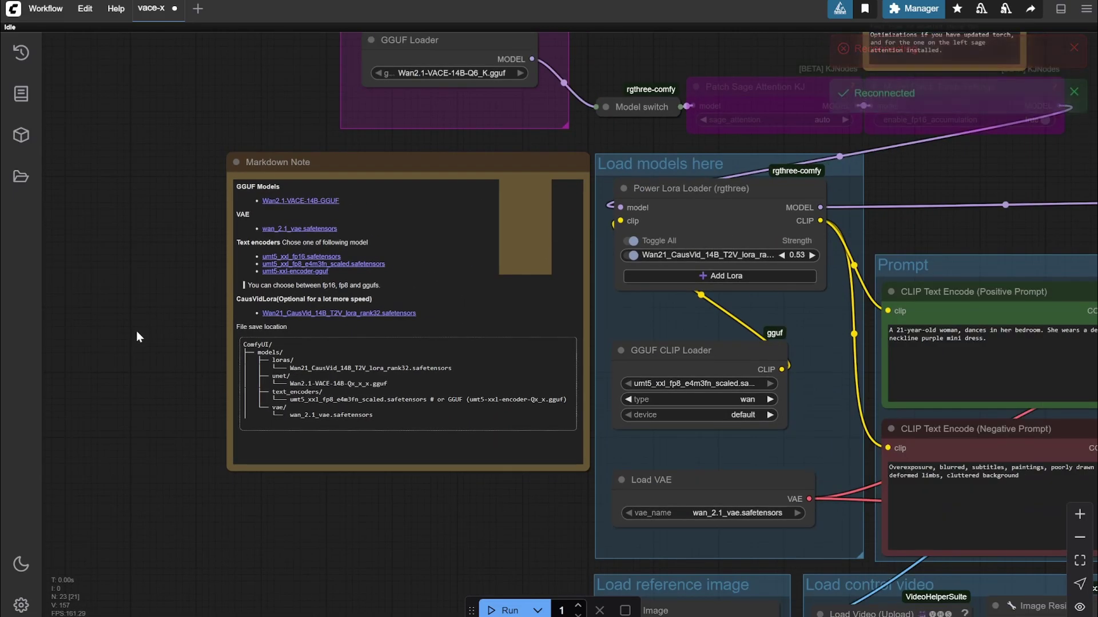
{"action": "scroll", "coordinate": [136, 331], "scroll_direction": "down", "scroll_amount": 2}
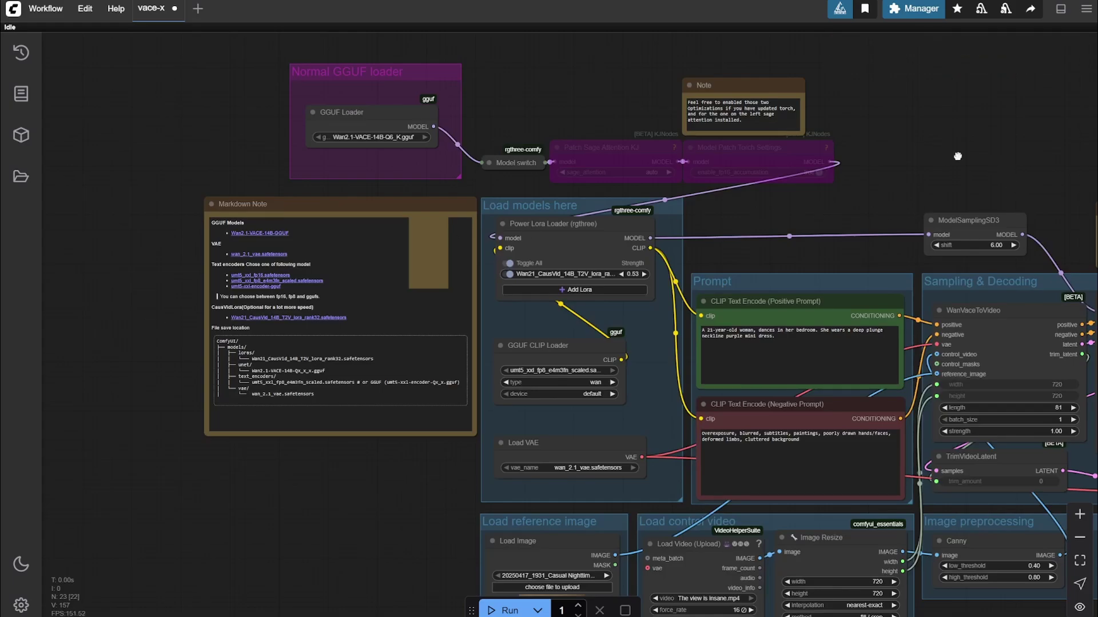
Examine the sampling, image preprocessing and Save Video groups at the output end of the workflow
{"action": "left_click_drag", "start_coordinate": [958, 156], "coordinate": [632, 90]}
{"action": "scroll", "coordinate": [839, 139], "scroll_direction": "down", "scroll_amount": 3}
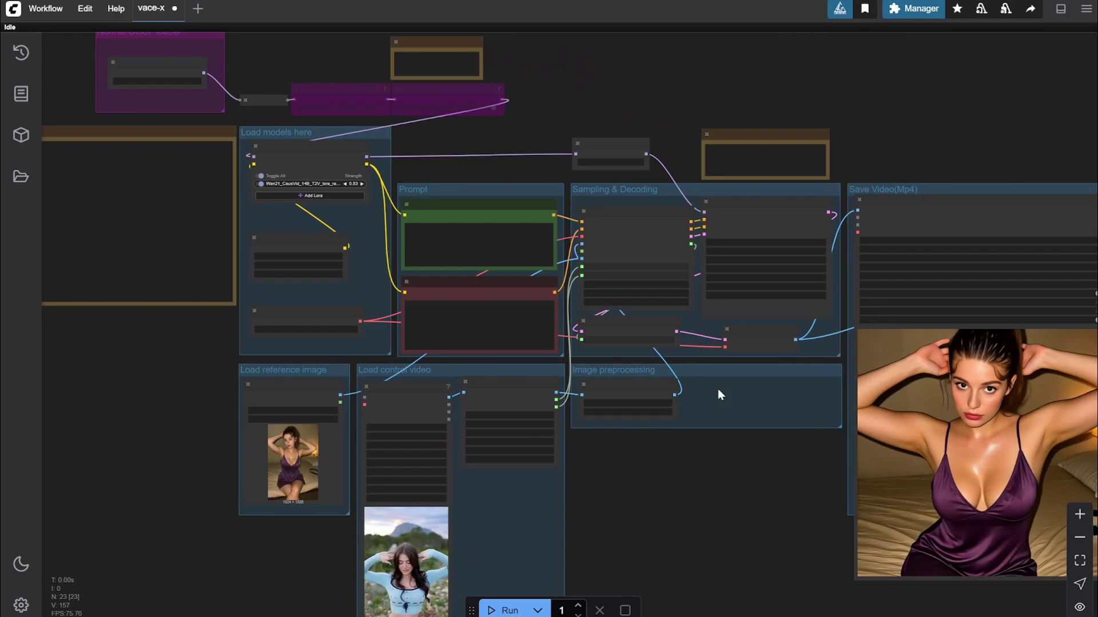
{"action": "scroll", "coordinate": [640, 488], "scroll_direction": "up", "scroll_amount": 6}
{"action": "scroll", "coordinate": [644, 445], "scroll_direction": "down", "scroll_amount": 7}
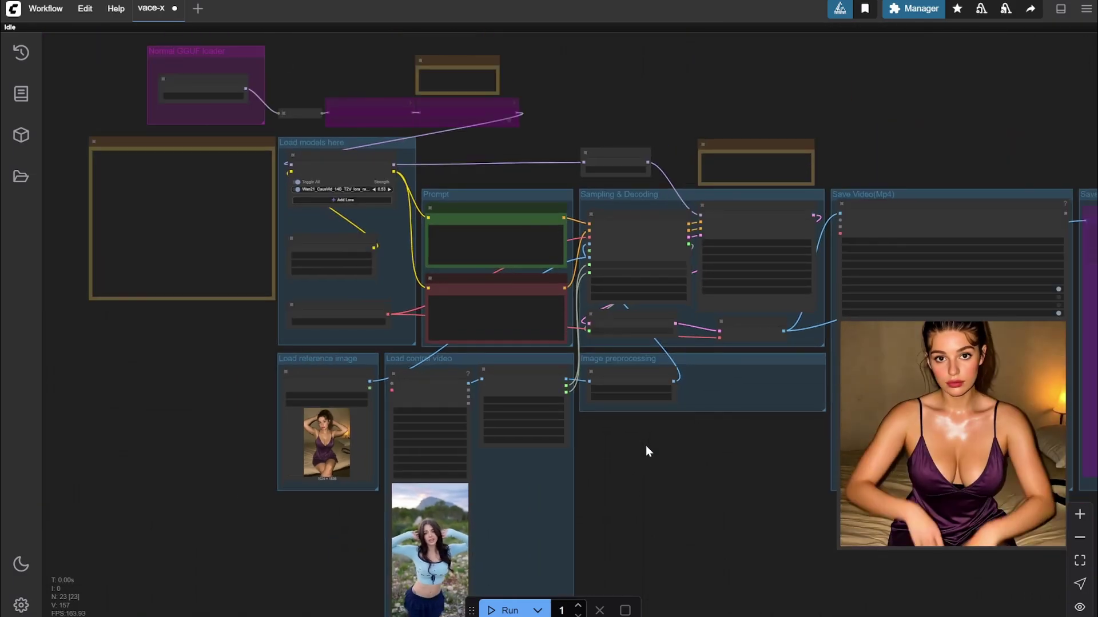
{"action": "scroll", "coordinate": [686, 444], "scroll_direction": "up", "scroll_amount": 2}
{"action": "left_click_drag", "start_coordinate": [695, 447], "coordinate": [499, 446]}
{"action": "scroll", "coordinate": [602, 438], "scroll_direction": "down", "scroll_amount": 2}
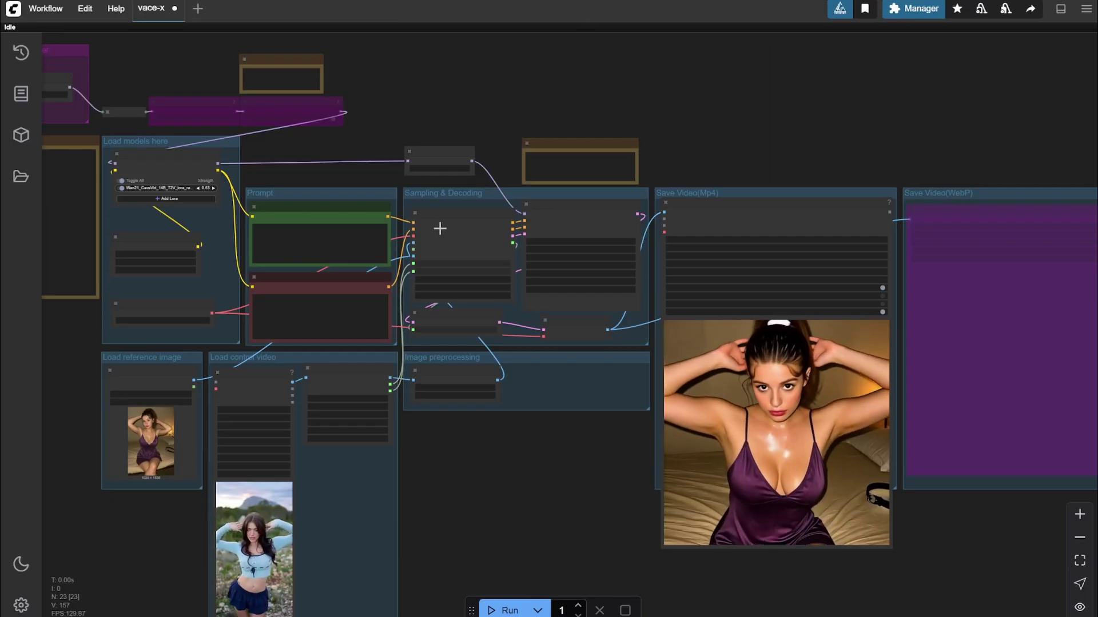
Widen the GGUF Loader node and shift it slightly within the Normal GGUF loader group
{"action": "scroll", "coordinate": [320, 355], "scroll_direction": "up", "scroll_amount": 5}
{"action": "left_click_drag", "start_coordinate": [449, 96], "coordinate": [830, 192]}
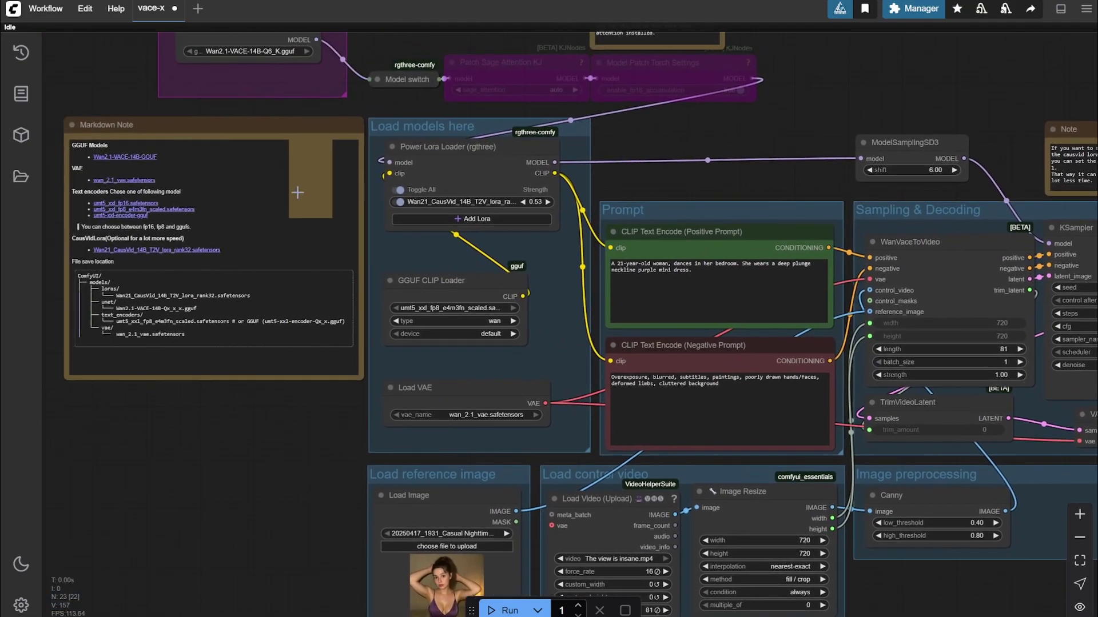
{"action": "scroll", "coordinate": [126, 89], "scroll_direction": "up", "scroll_amount": 1}
{"action": "left_click_drag", "start_coordinate": [125, 89], "coordinate": [167, 266]}
{"action": "scroll", "coordinate": [167, 189], "scroll_direction": "up", "scroll_amount": 2}
{"action": "scroll", "coordinate": [167, 188], "scroll_direction": "up", "scroll_amount": 2}
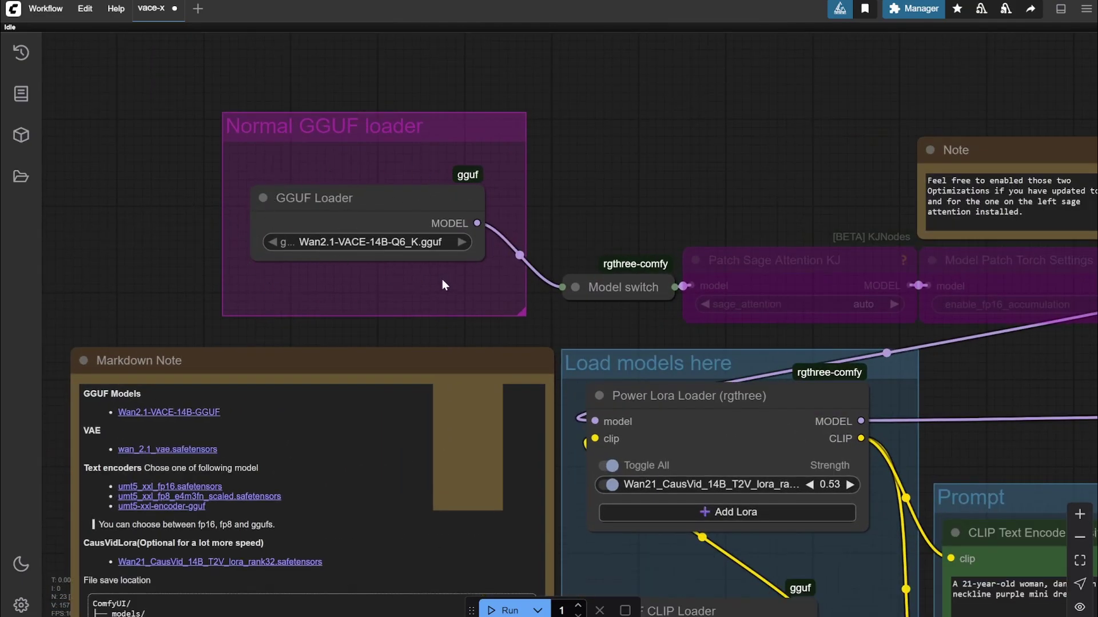
{"action": "left_click_drag", "start_coordinate": [485, 258], "coordinate": [509, 253]}
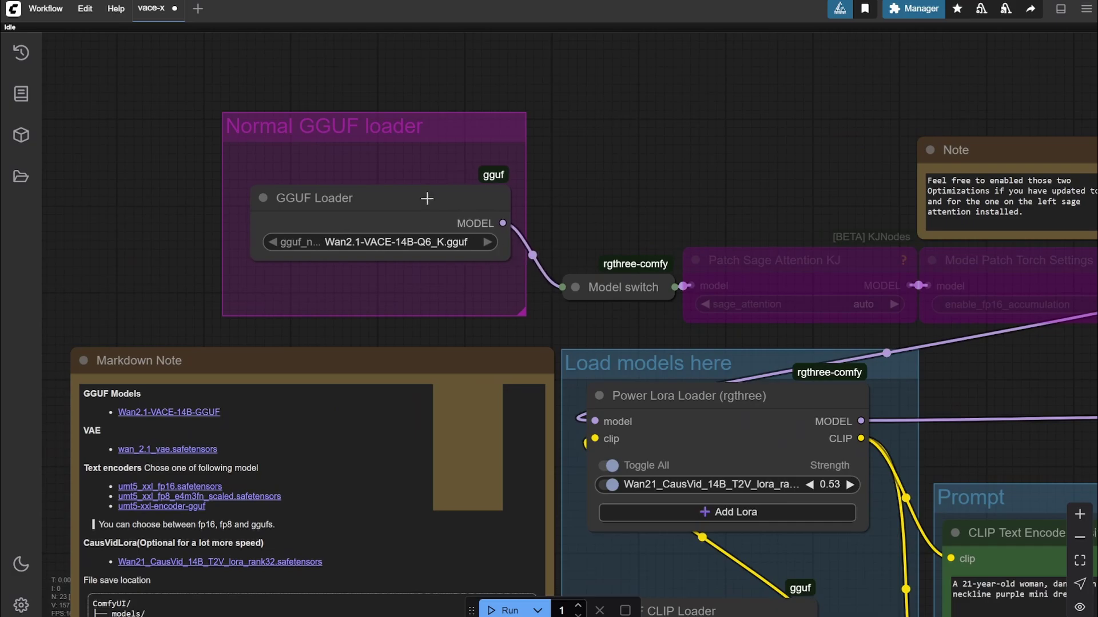
{"action": "left_click_drag", "start_coordinate": [429, 194], "coordinate": [418, 191]}
{"action": "left_click", "coordinate": [121, 236]}
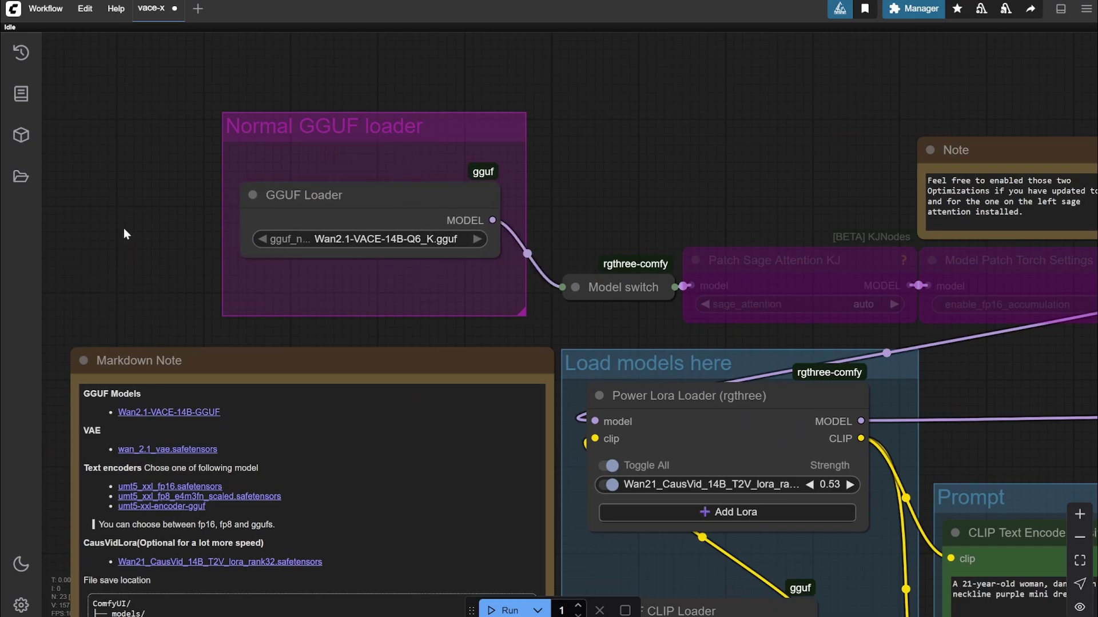
Inspect the CausVid LoRA in the Power Lora Loader and look through the WanVideo_comfy repository files on Hugging Face
{"action": "scroll", "coordinate": [134, 215], "scroll_direction": "down", "scroll_amount": 6}
{"action": "scroll", "coordinate": [654, 337], "scroll_direction": "up", "scroll_amount": 4}
{"action": "left_click_drag", "start_coordinate": [632, 296], "coordinate": [704, 206]}
{"action": "scroll", "coordinate": [703, 207], "scroll_direction": "up", "scroll_amount": 1}
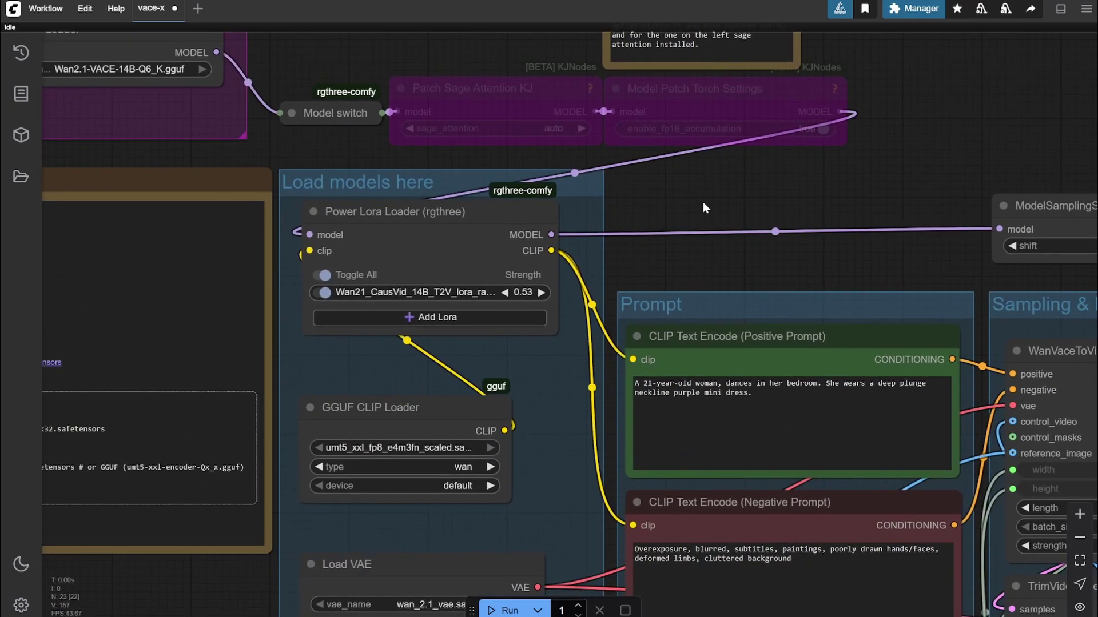
{"action": "scroll", "coordinate": [642, 254], "scroll_direction": "up", "scroll_amount": 2}
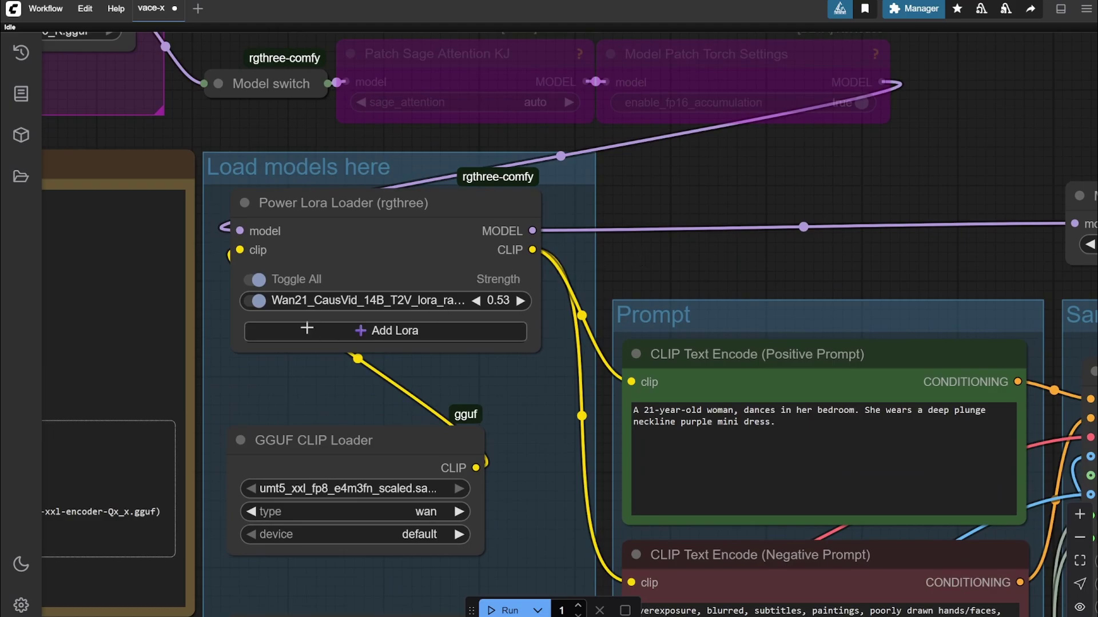
{"action": "scroll", "coordinate": [320, 323], "scroll_direction": "up", "scroll_amount": 1}
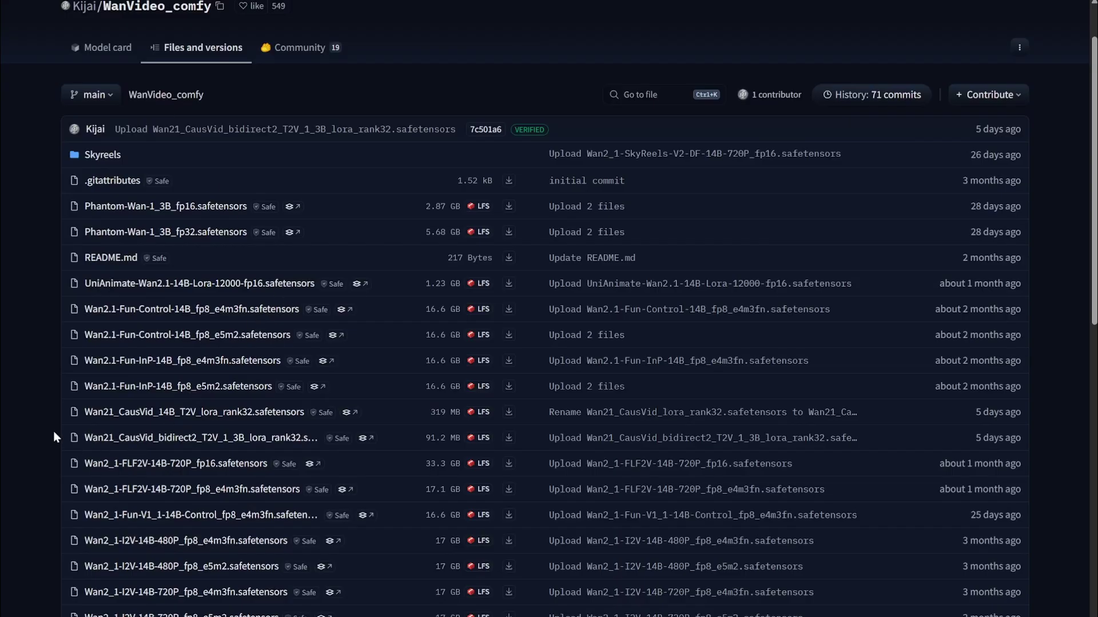
{"action": "scroll", "coordinate": [47, 301], "scroll_direction": "down", "scroll_amount": 4}
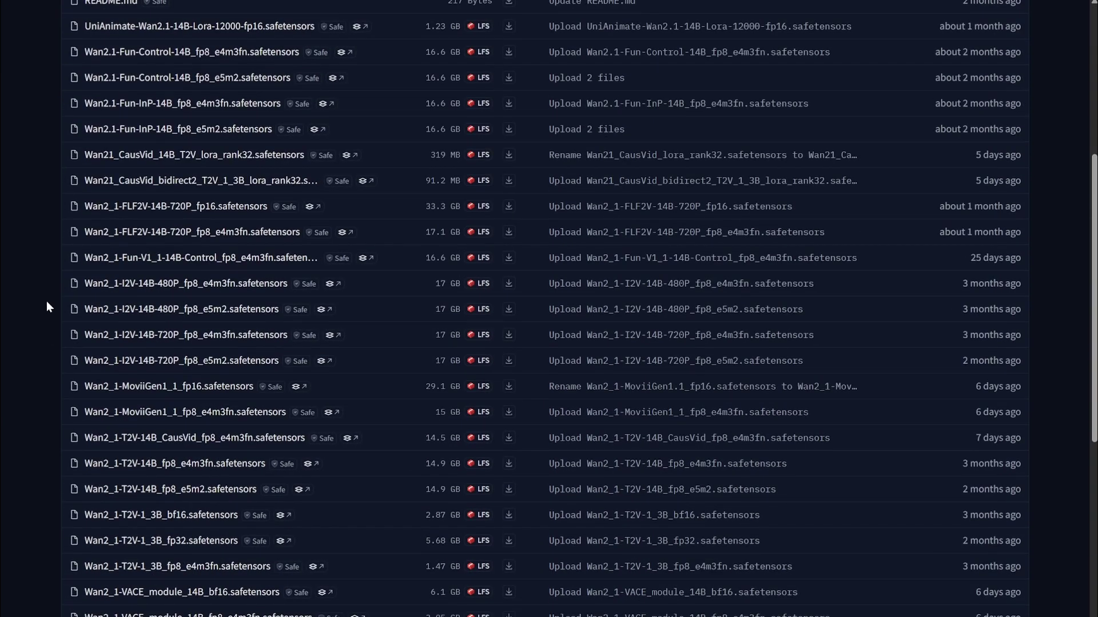
{"action": "scroll", "coordinate": [46, 301], "scroll_direction": "up", "scroll_amount": 2}
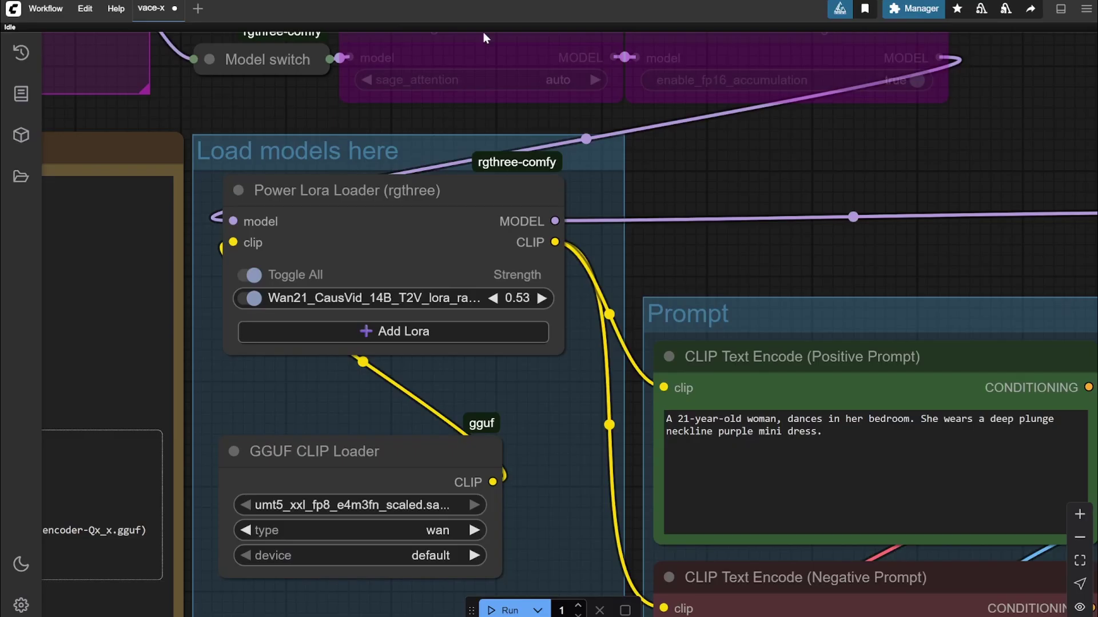
Return to the ComfyUI workflow and examine the GGUF CLIP Loader and Load VAE nodes' model settings
{"action": "scroll", "coordinate": [764, 147], "scroll_direction": "down", "scroll_amount": 4}
{"action": "scroll", "coordinate": [572, 459], "scroll_direction": "up", "scroll_amount": 3}
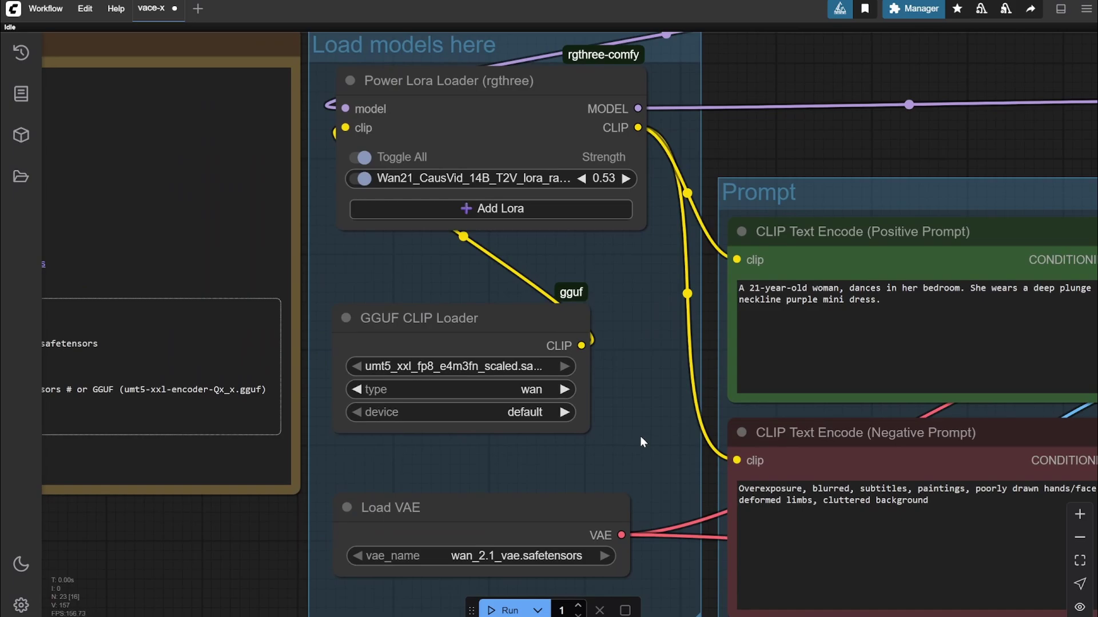
{"action": "left_click_drag", "start_coordinate": [639, 433], "coordinate": [633, 369]}
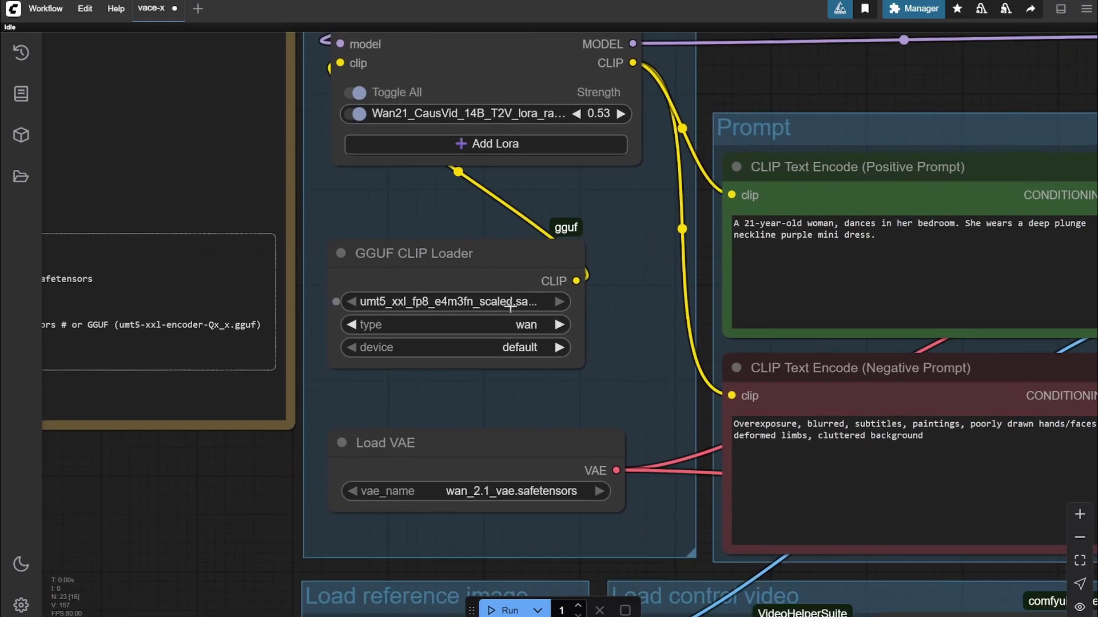
{"action": "scroll", "coordinate": [635, 321], "scroll_direction": "down", "scroll_amount": 3}
{"action": "scroll", "coordinate": [559, 271], "scroll_direction": "up", "scroll_amount": 2}
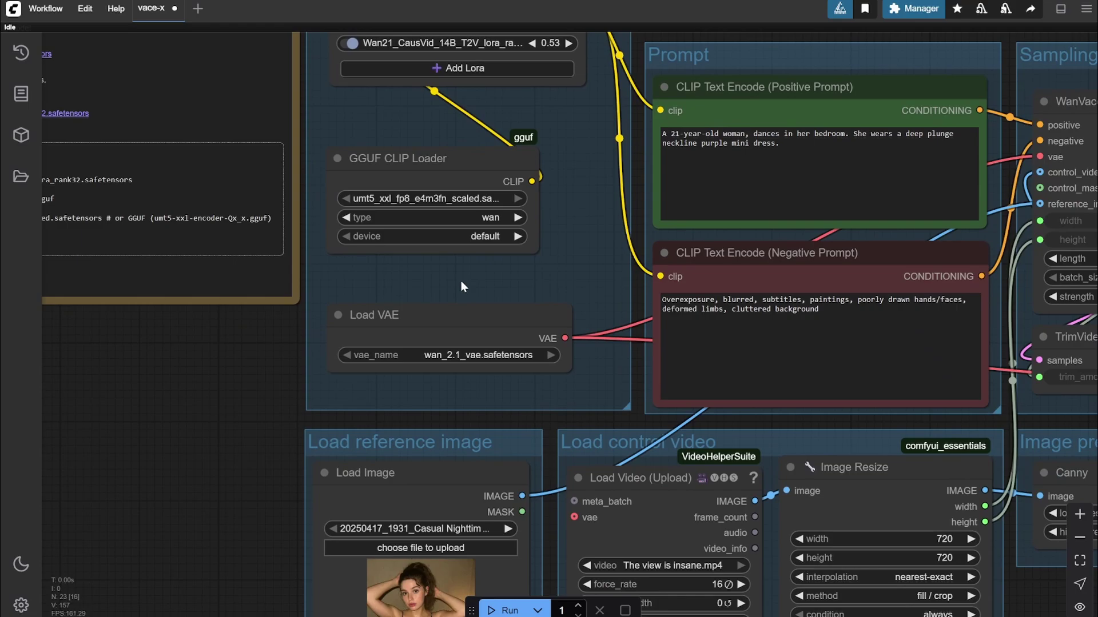
{"action": "left_click_drag", "start_coordinate": [460, 280], "coordinate": [554, 281]}
{"action": "scroll", "coordinate": [618, 380], "scroll_direction": "up", "scroll_amount": 3}
{"action": "scroll", "coordinate": [661, 355], "scroll_direction": "down", "scroll_amount": 2}
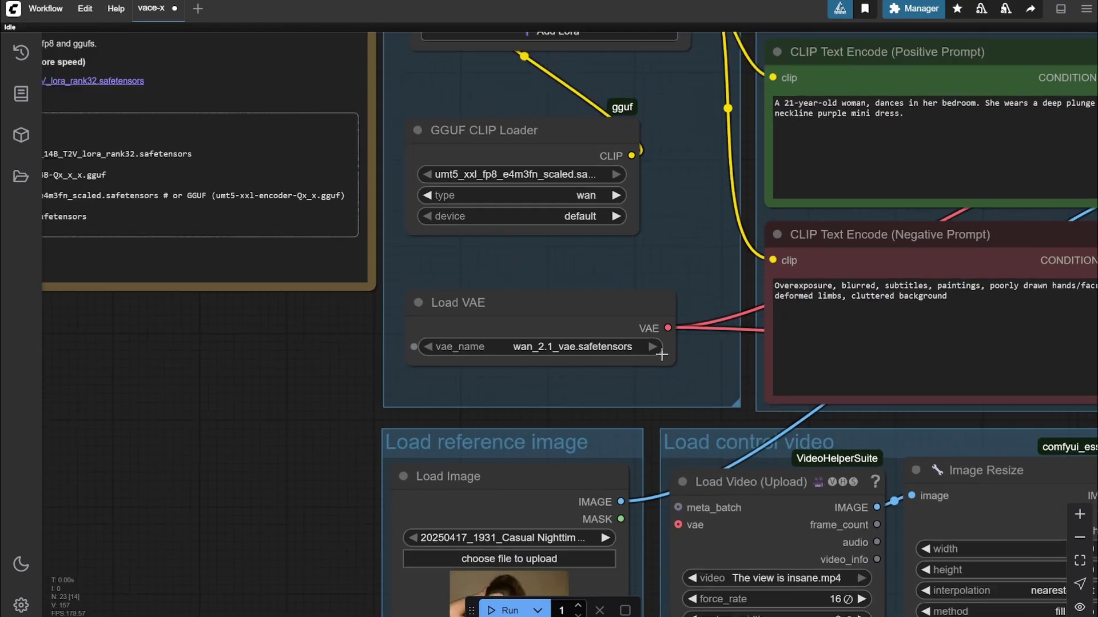
Read the file save location tree for the LoRA, unet, text encoder and VAE files in the Markdown Note
{"action": "scroll", "coordinate": [290, 341], "scroll_direction": "down", "scroll_amount": 4}
{"action": "scroll", "coordinate": [170, 275], "scroll_direction": "up", "scroll_amount": 4}
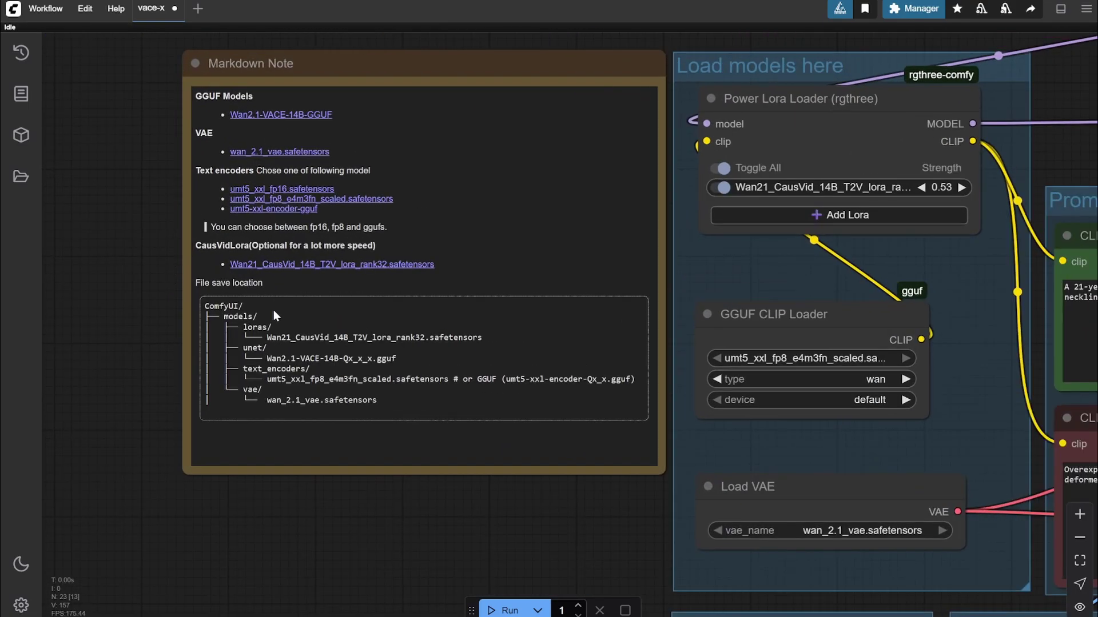
{"action": "scroll", "coordinate": [179, 344], "scroll_direction": "up", "scroll_amount": 3}
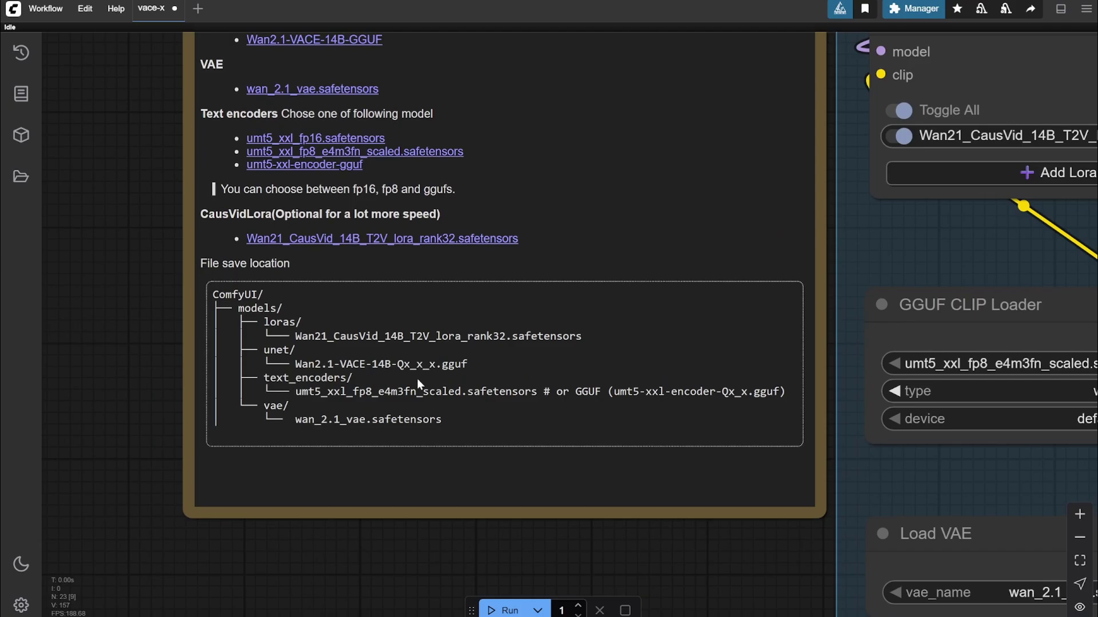
{"action": "scroll", "coordinate": [120, 284], "scroll_direction": "down", "scroll_amount": 2}
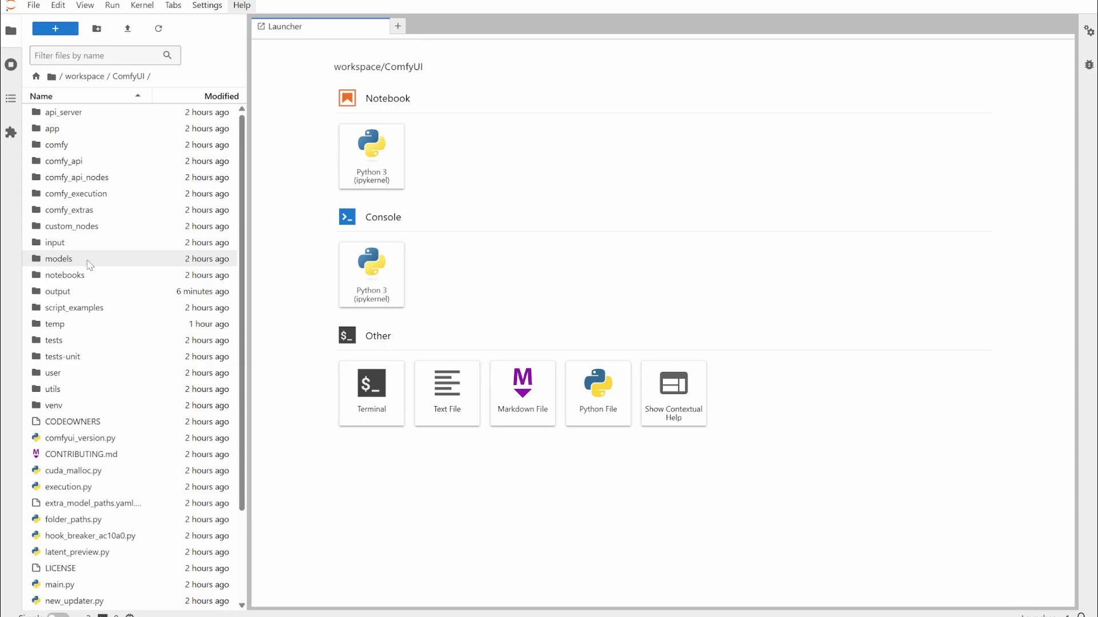
Switch to JupyterLab and check the unet and loras folders inside ComfyUI/models, then return to the workflow
{"action": "double_click", "coordinate": [59, 259]}
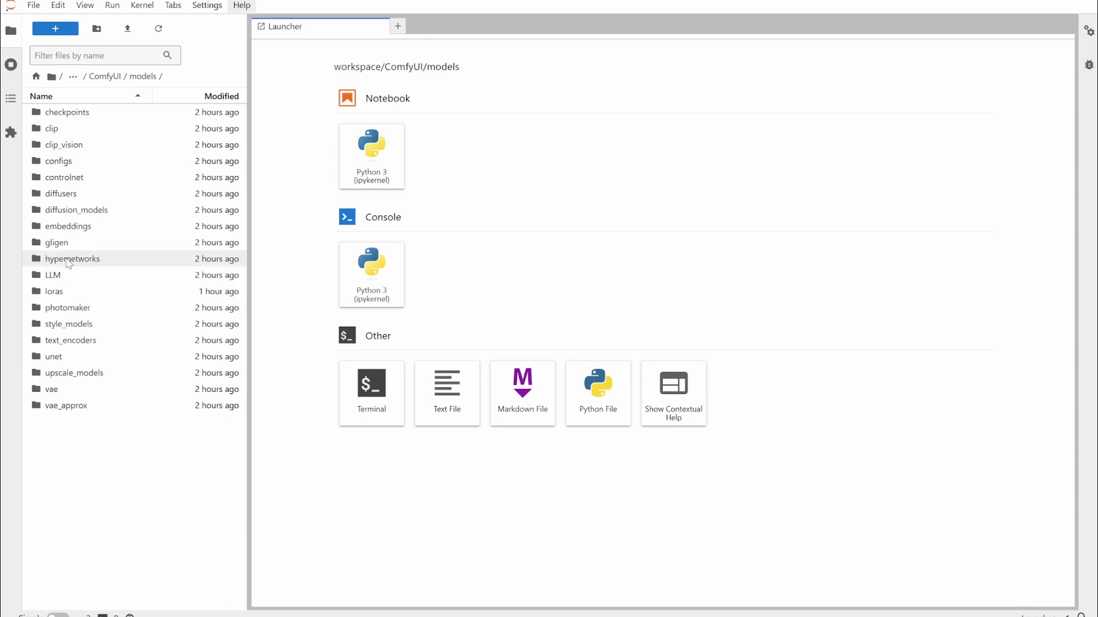
{"action": "double_click", "coordinate": [65, 358]}
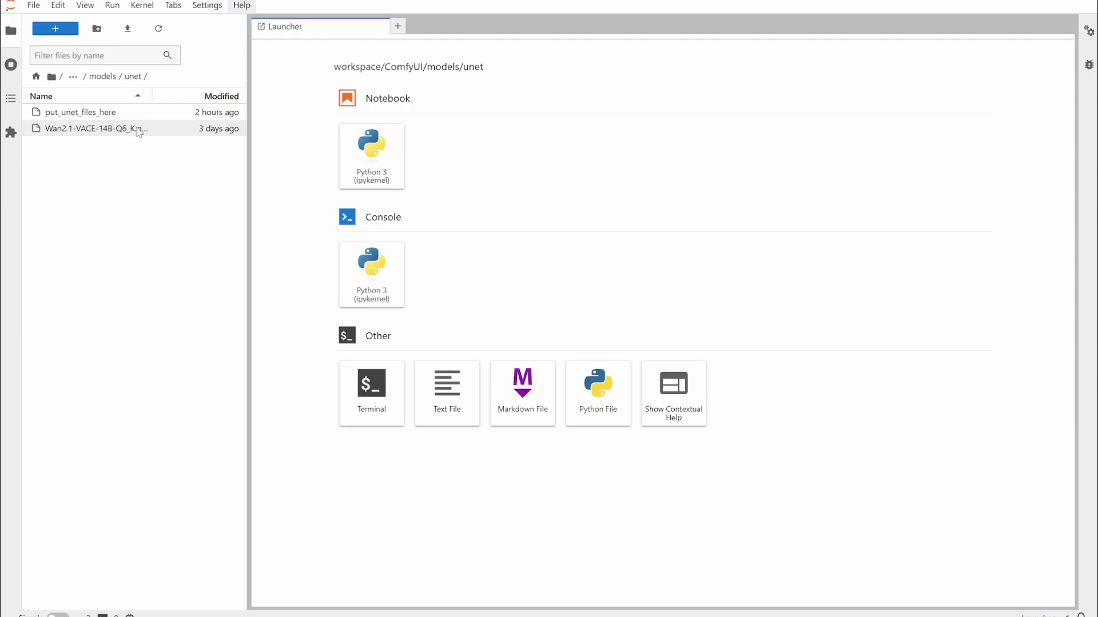
{"action": "left_click", "coordinate": [108, 79]}
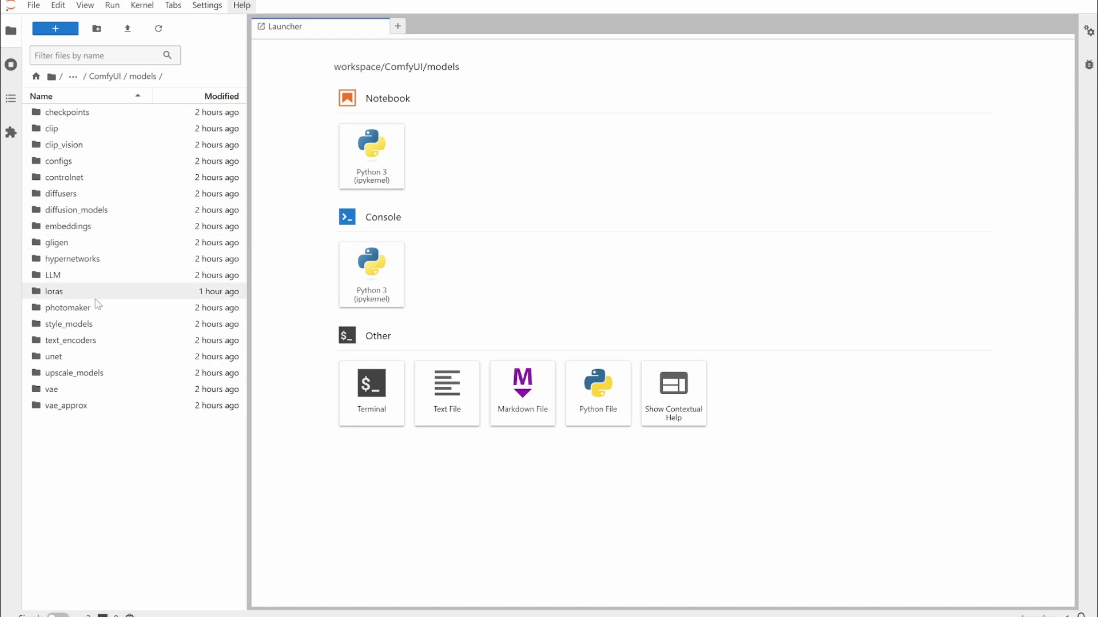
{"action": "double_click", "coordinate": [66, 294]}
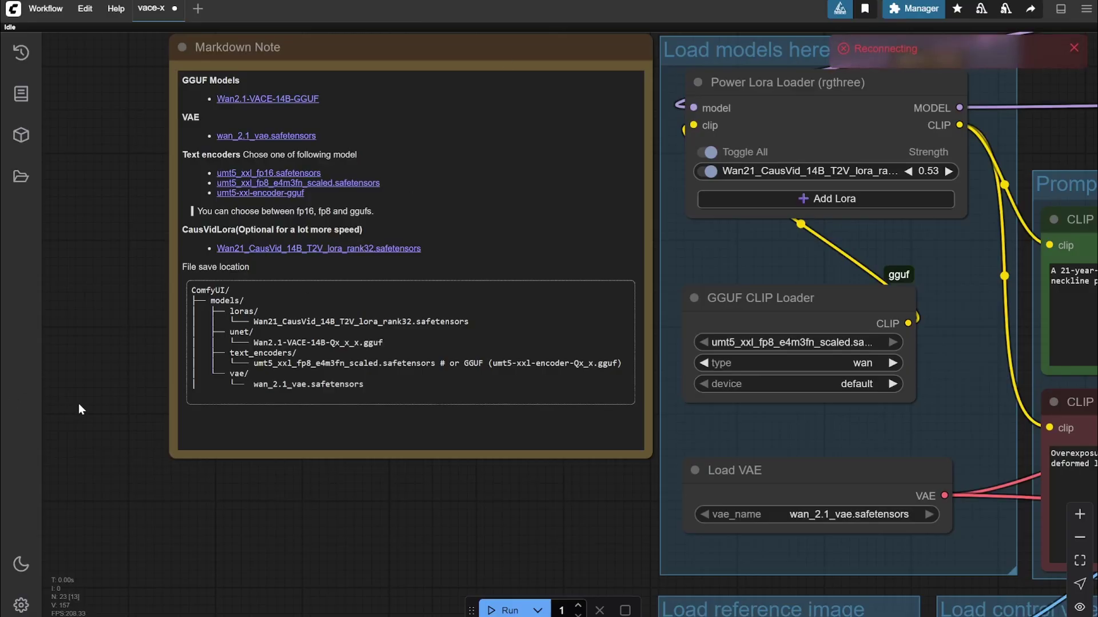
{"action": "scroll", "coordinate": [80, 403], "scroll_direction": "down", "scroll_amount": 10}
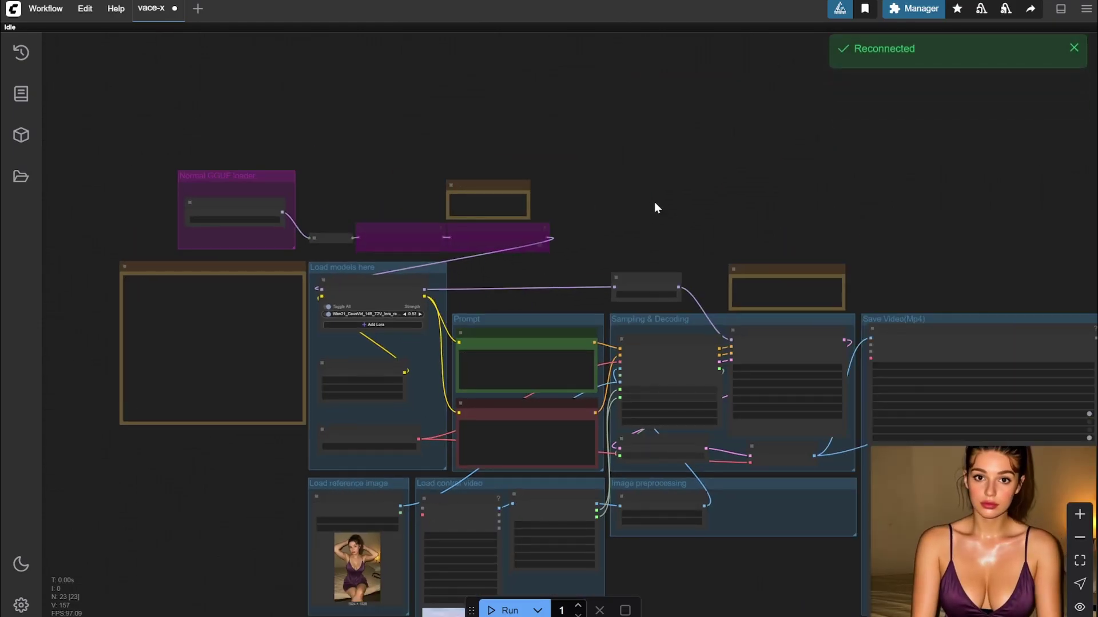
Look over the workflow's model loading, prompt, sampling and image preprocessing groups
{"action": "scroll", "coordinate": [655, 220], "scroll_direction": "up", "scroll_amount": 1}
{"action": "scroll", "coordinate": [582, 218], "scroll_direction": "up", "scroll_amount": 3}
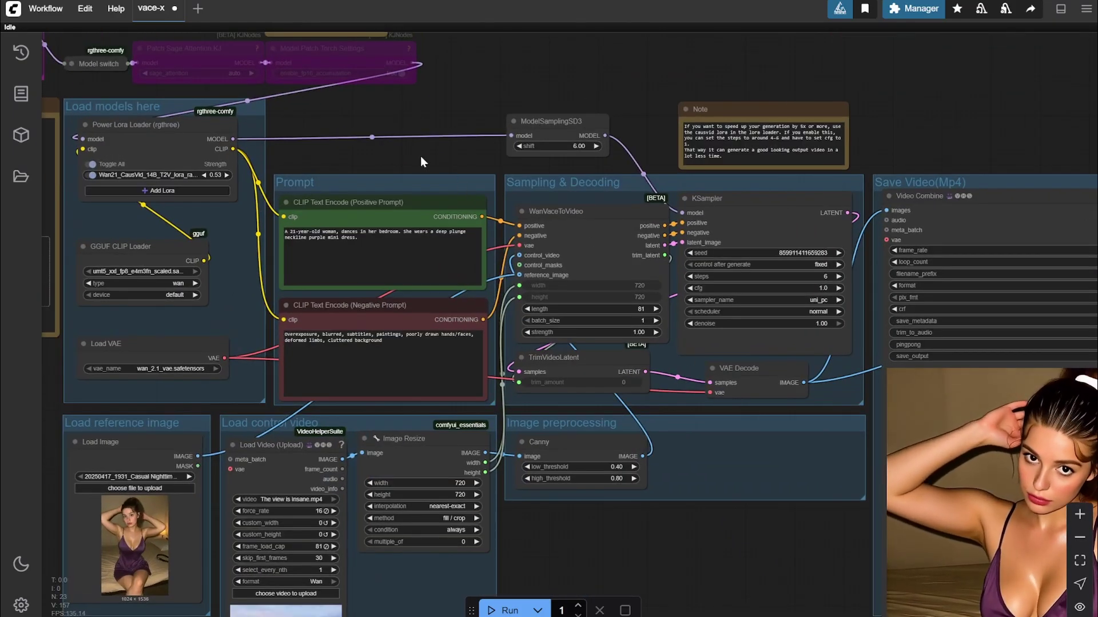
{"action": "scroll", "coordinate": [423, 148], "scroll_direction": "up", "scroll_amount": 2}
{"action": "left_click_drag", "start_coordinate": [437, 145], "coordinate": [487, 115]}
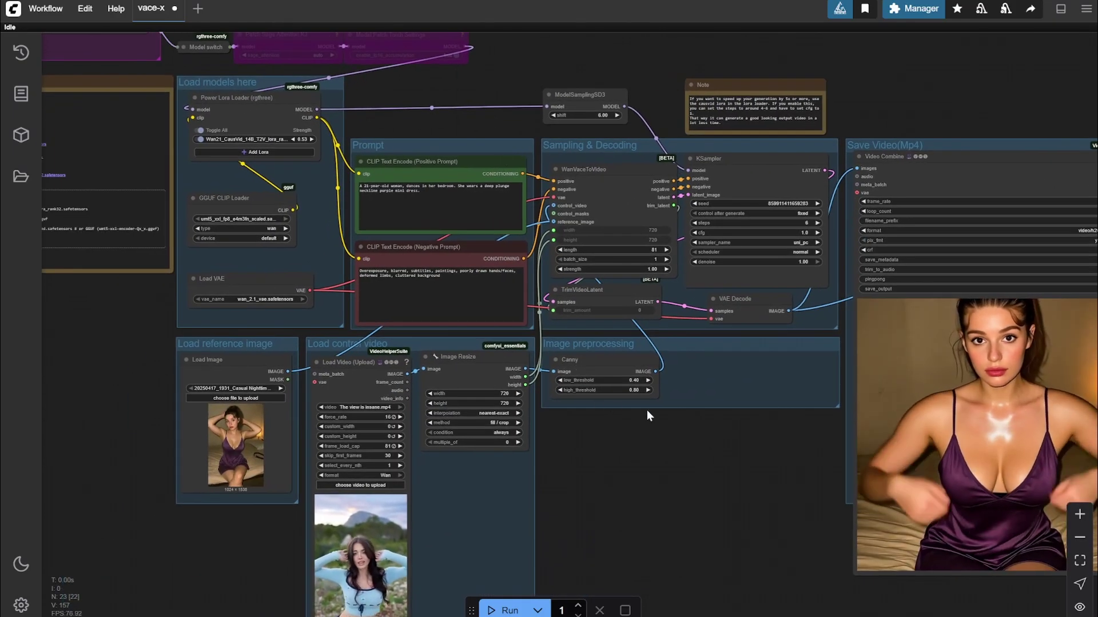
{"action": "scroll", "coordinate": [648, 409], "scroll_direction": "up", "scroll_amount": 1}
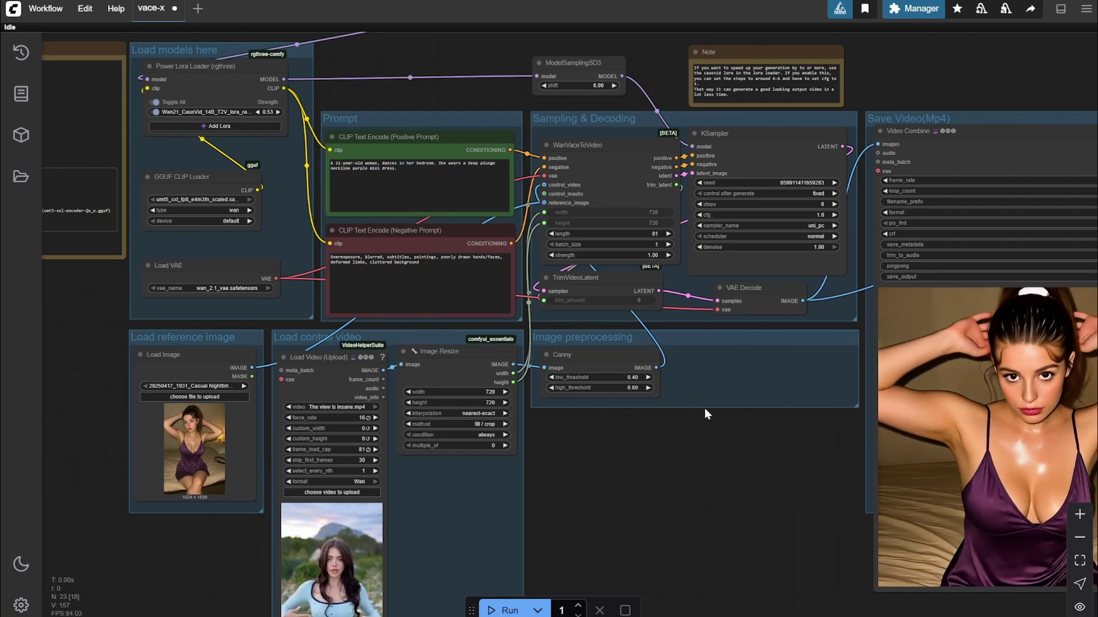
{"action": "scroll", "coordinate": [458, 171], "scroll_direction": "down", "scroll_amount": 4}
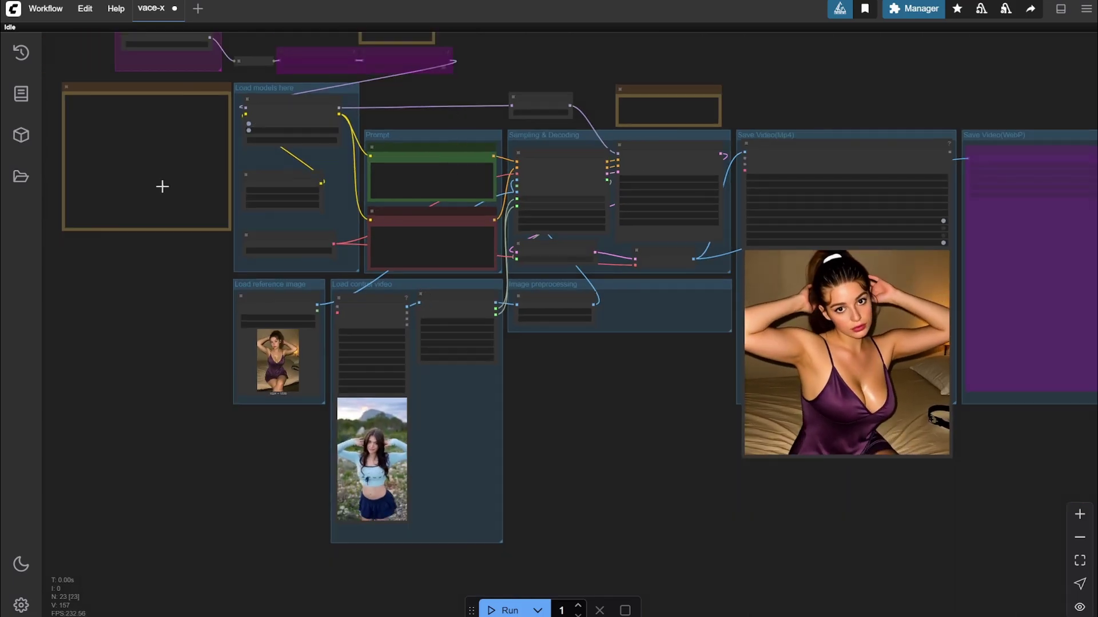
Open ComfyUI Manager to locate the Install Missing Custom Nodes option, and close the manager
{"action": "left_click_drag", "start_coordinate": [788, 107], "coordinate": [783, 161]}
{"action": "scroll", "coordinate": [783, 166], "scroll_direction": "up", "scroll_amount": 1}
{"action": "left_click", "coordinate": [913, 8]}
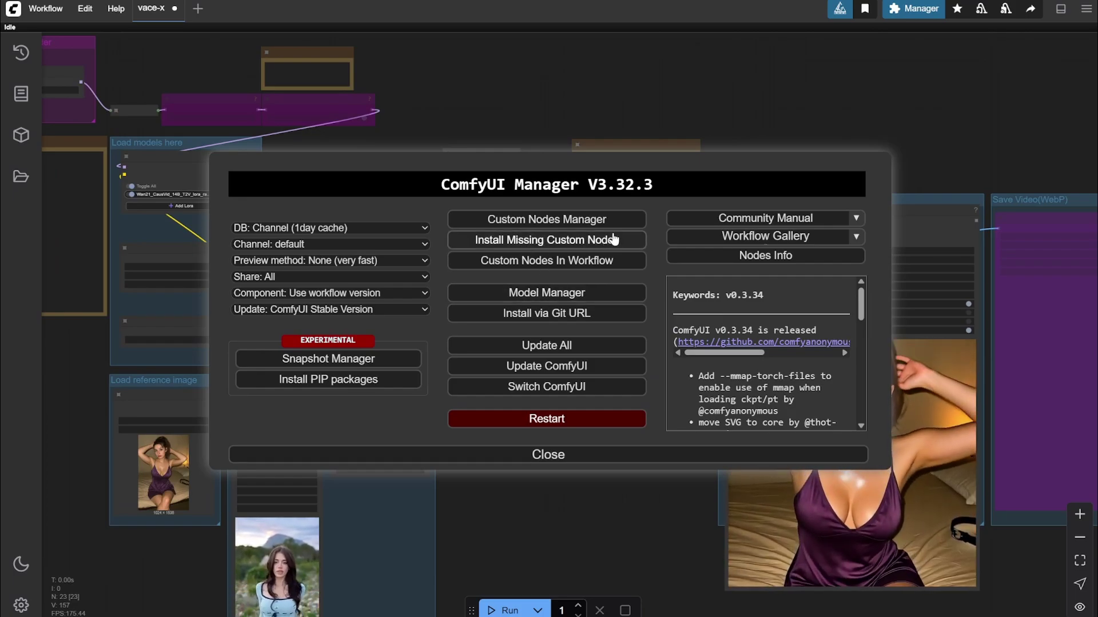
{"action": "left_click", "coordinate": [560, 455]}
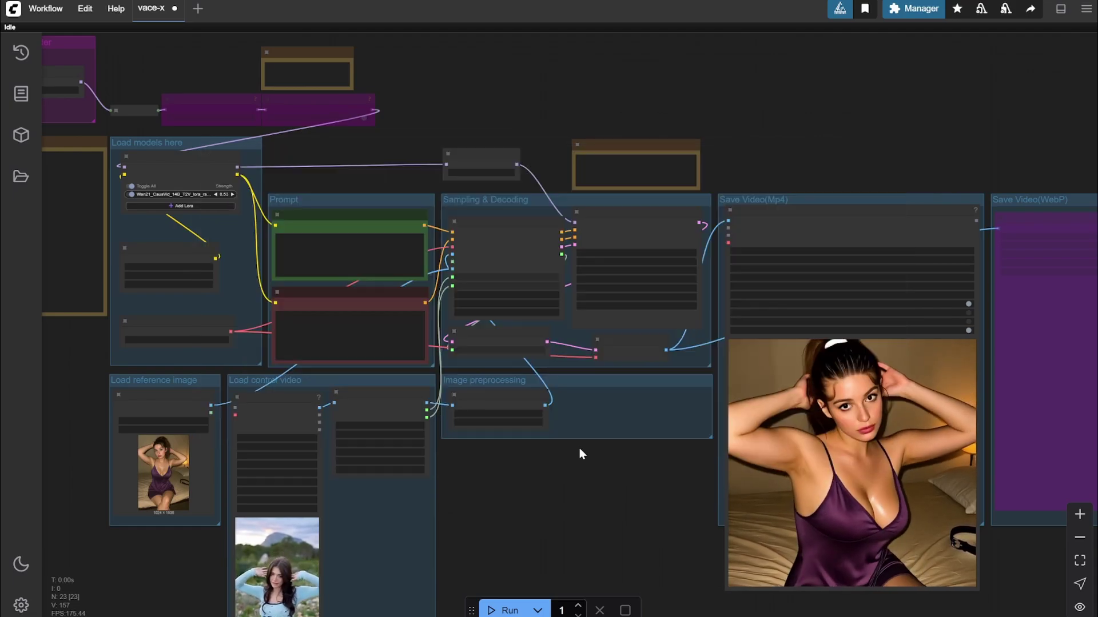
Examine the Power Lora Loader, GGUF CLIP Loader and Load VAE nodes in the Load models here group
{"action": "scroll", "coordinate": [495, 455], "scroll_direction": "up", "scroll_amount": 5}
{"action": "scroll", "coordinate": [495, 455], "scroll_direction": "down", "scroll_amount": 3}
{"action": "left_click_drag", "start_coordinate": [497, 458], "coordinate": [760, 499]}
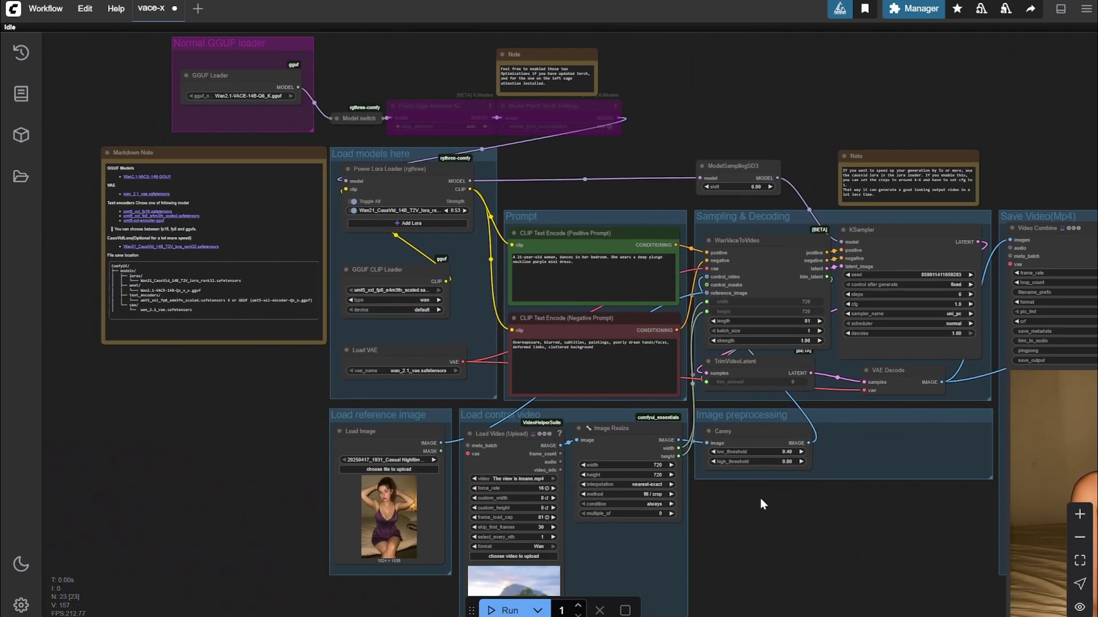
{"action": "scroll", "coordinate": [351, 249], "scroll_direction": "up", "scroll_amount": 3}
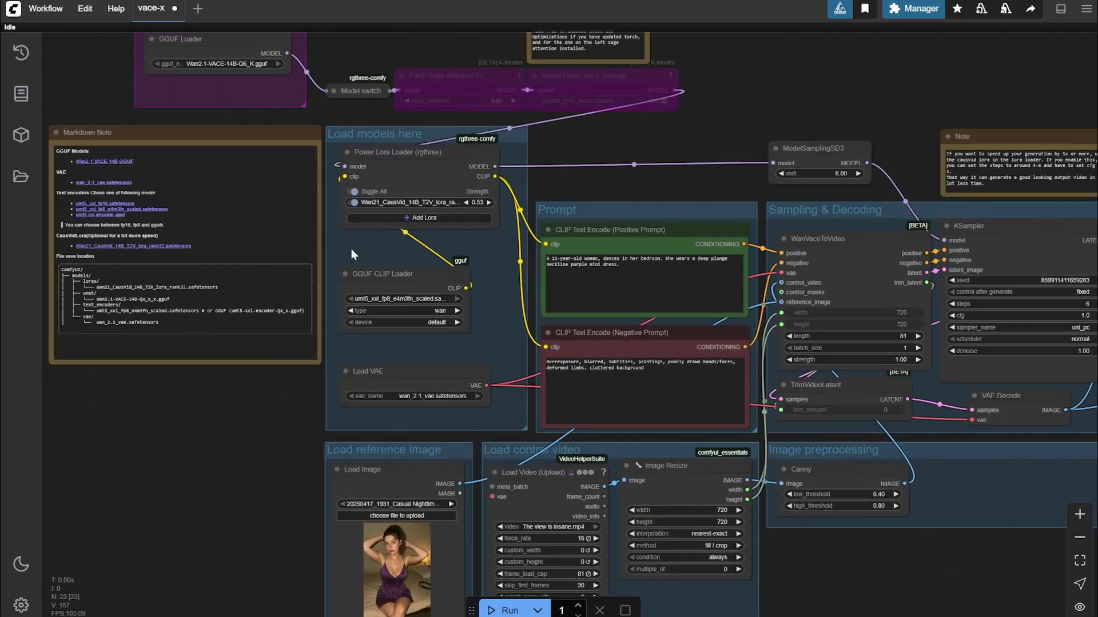
{"action": "scroll", "coordinate": [611, 135], "scroll_direction": "up", "scroll_amount": 2}
{"action": "scroll", "coordinate": [581, 140], "scroll_direction": "up", "scroll_amount": 4}
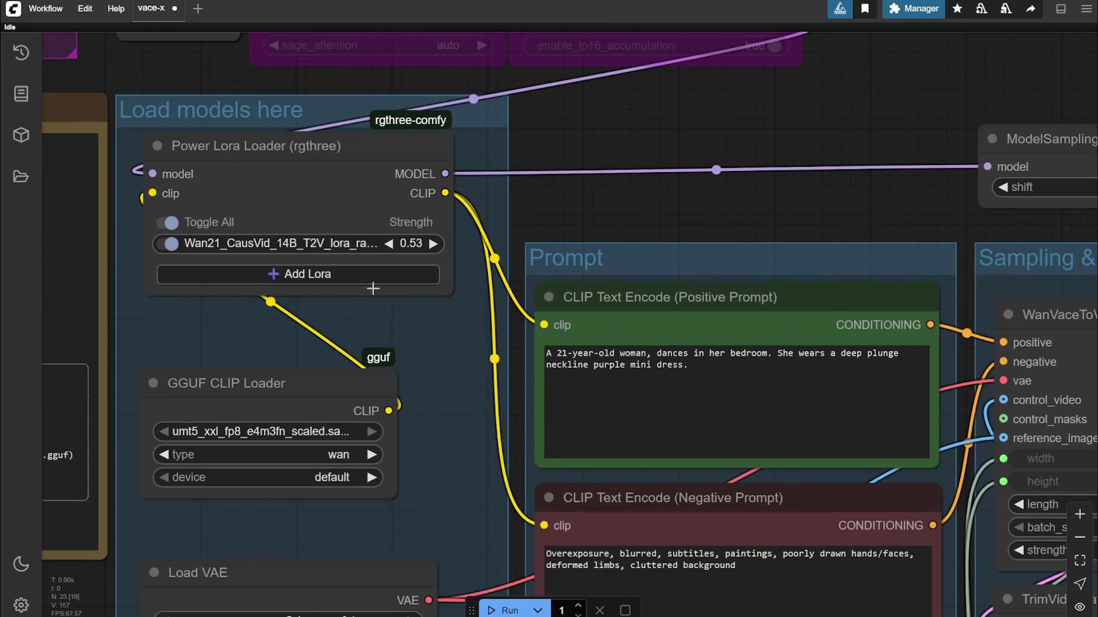
{"action": "scroll", "coordinate": [568, 217], "scroll_direction": "down", "scroll_amount": 4}
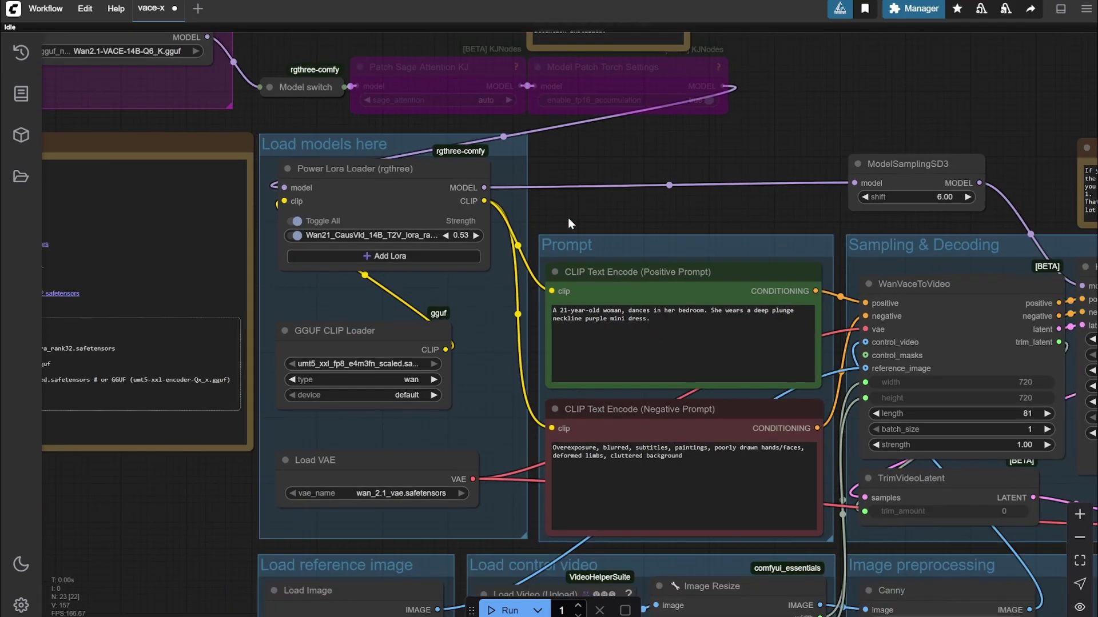
{"action": "left_click_drag", "start_coordinate": [565, 212], "coordinate": [541, 182]}
{"action": "scroll", "coordinate": [541, 182], "scroll_direction": "up", "scroll_amount": 2}
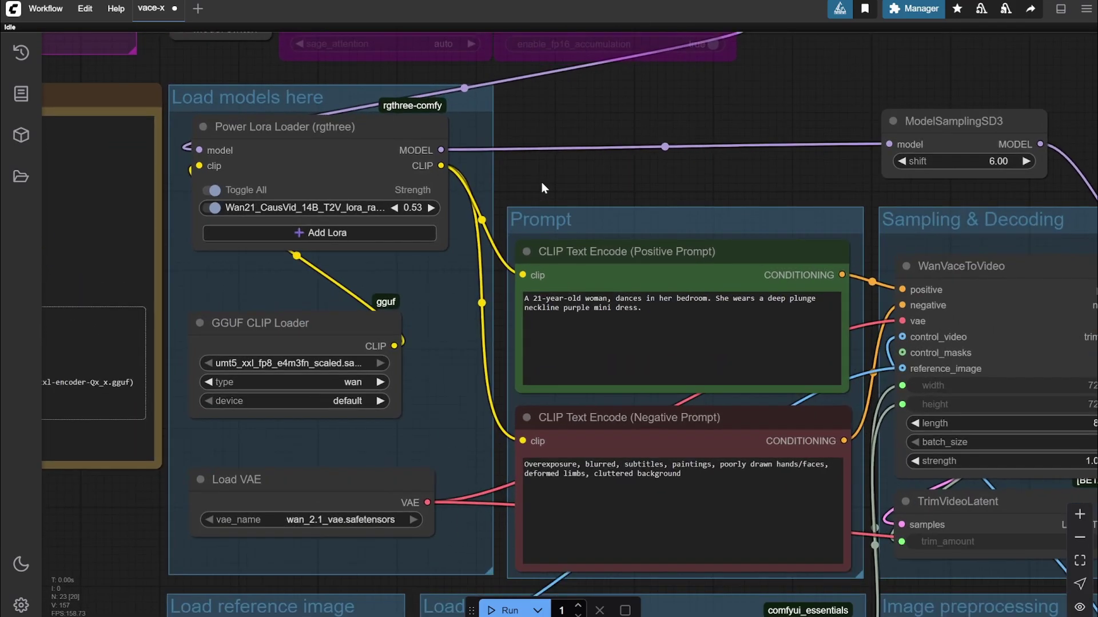
{"action": "left_click_drag", "start_coordinate": [466, 354], "coordinate": [500, 288]}
{"action": "scroll", "coordinate": [489, 310], "scroll_direction": "down", "scroll_amount": 4}
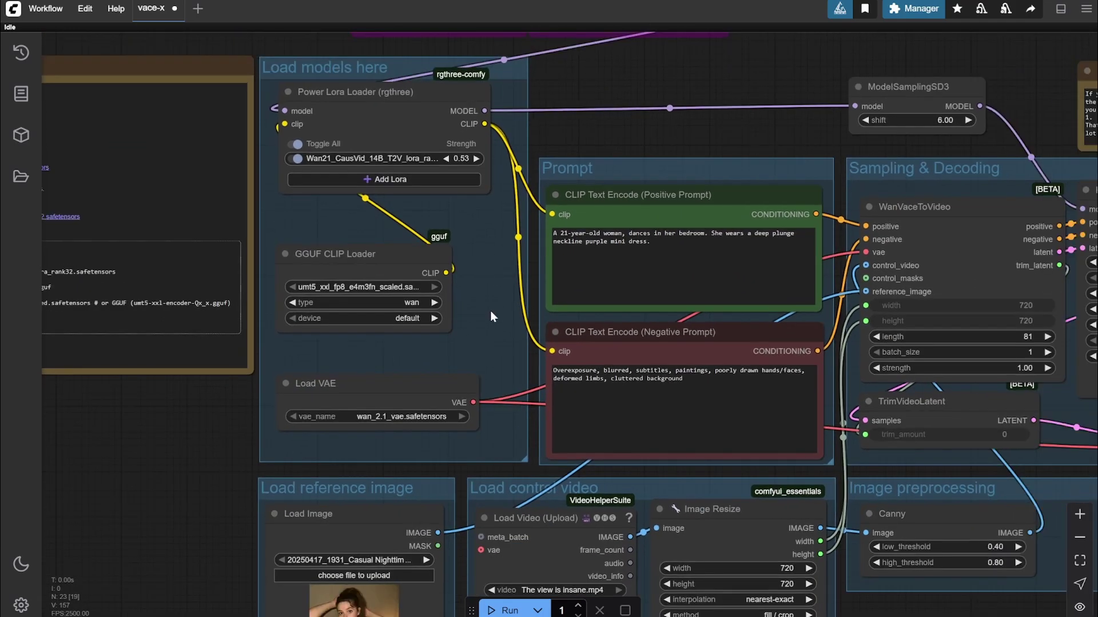
Read the optimization note above the Patch Sage Attention KJ and Model Patch Torch Settings nodes
{"action": "left_click_drag", "start_coordinate": [264, 87], "coordinate": [205, 114]}
{"action": "left_click_drag", "start_coordinate": [606, 149], "coordinate": [499, 140]}
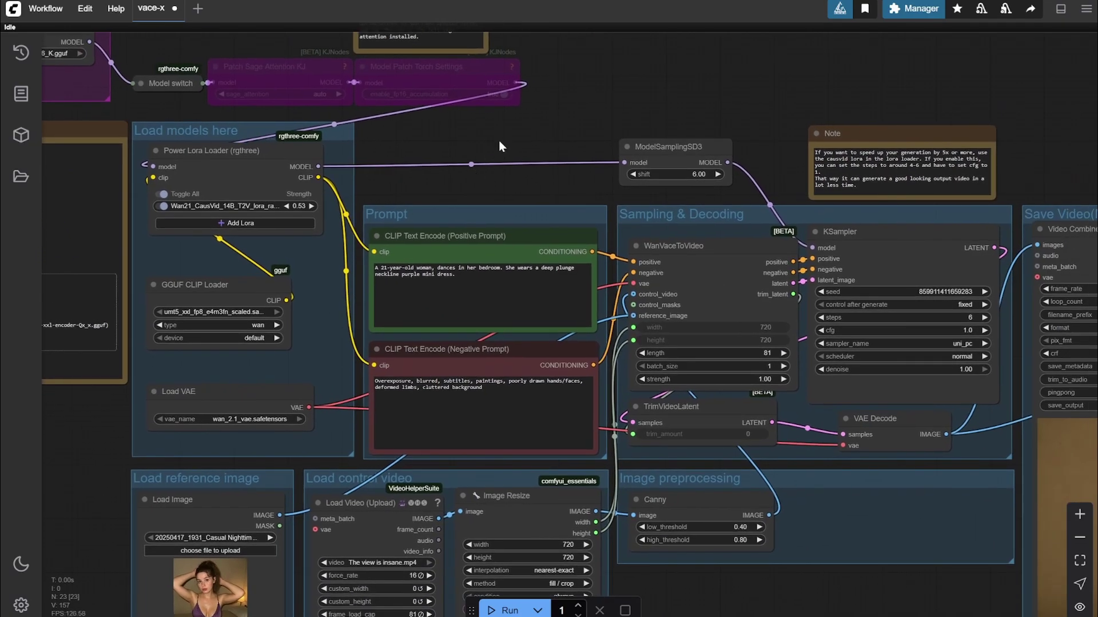
{"action": "left_click_drag", "start_coordinate": [275, 68], "coordinate": [326, 161]}
{"action": "scroll", "coordinate": [315, 133], "scroll_direction": "up", "scroll_amount": 7}
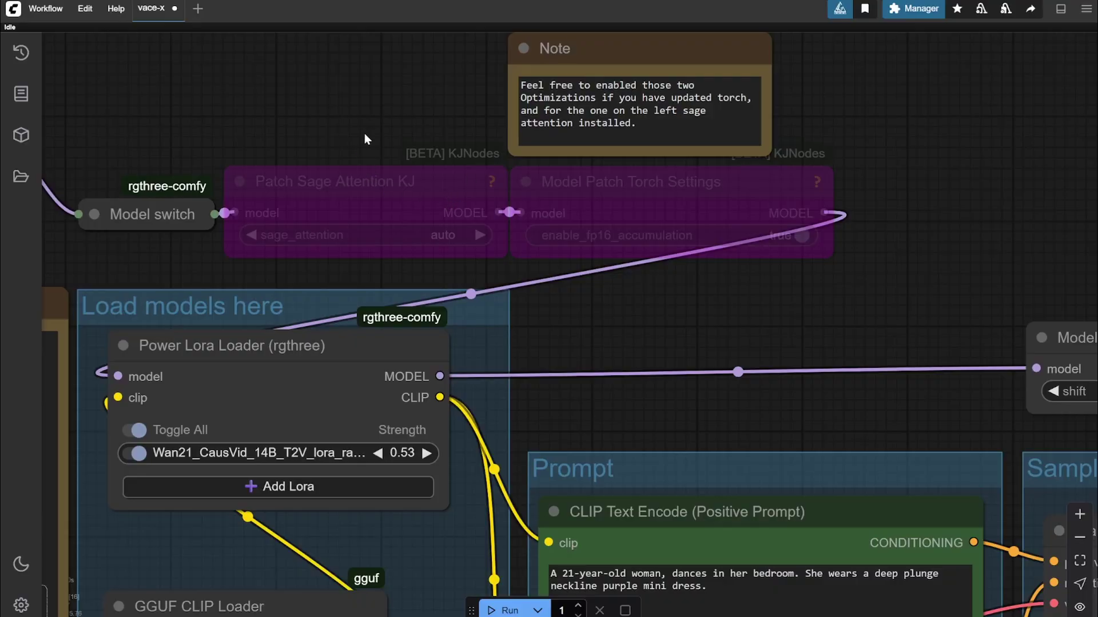
Examine the ModelSamplingSD3 node's shift setting and its connection to the KSampler
{"action": "scroll", "coordinate": [369, 132], "scroll_direction": "down", "scroll_amount": 12}
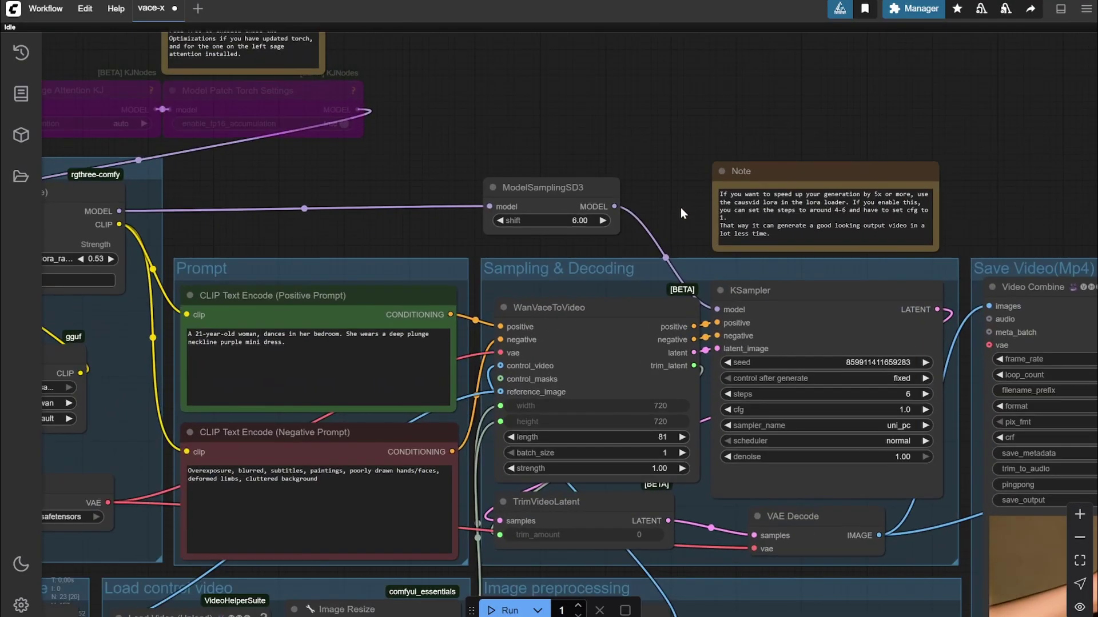
{"action": "scroll", "coordinate": [652, 220], "scroll_direction": "up", "scroll_amount": 6}
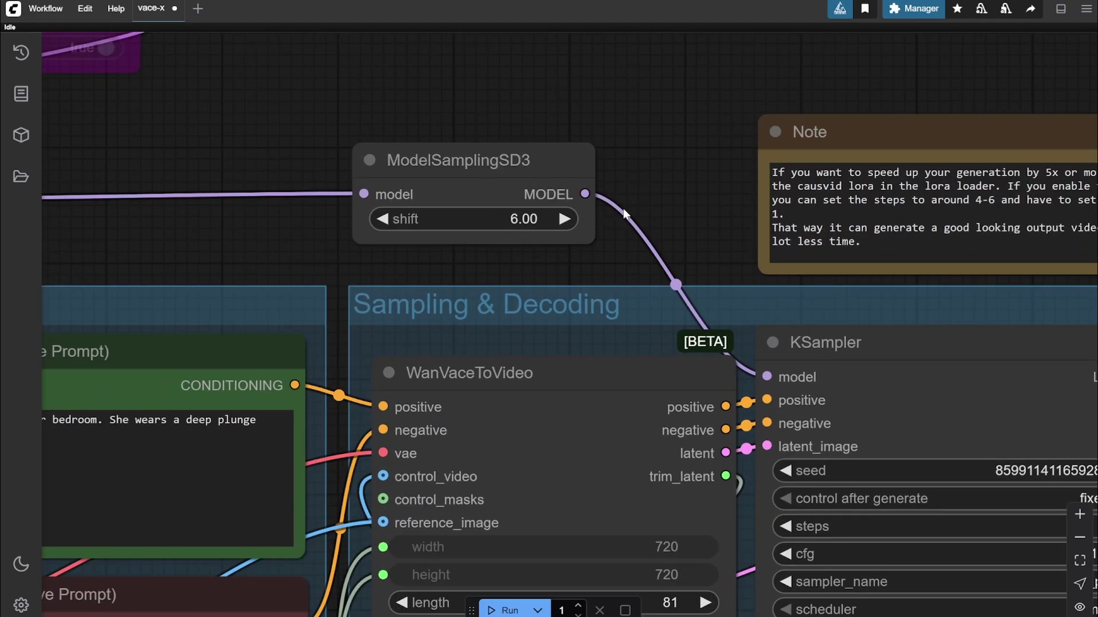
{"action": "scroll", "coordinate": [677, 193], "scroll_direction": "down", "scroll_amount": 10}
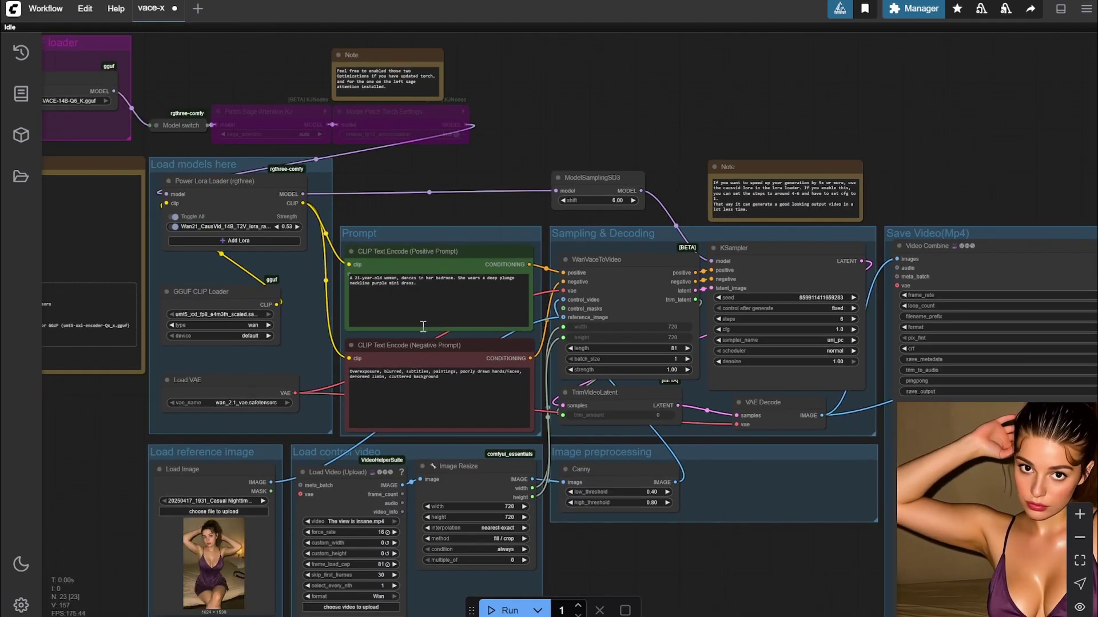
Read the positive and negative prompts in the CLIP Text Encode nodes
{"action": "scroll", "coordinate": [421, 286], "scroll_direction": "up", "scroll_amount": 7}
{"action": "scroll", "coordinate": [541, 150], "scroll_direction": "down", "scroll_amount": 3}
{"action": "scroll", "coordinate": [418, 347], "scroll_direction": "up", "scroll_amount": 6}
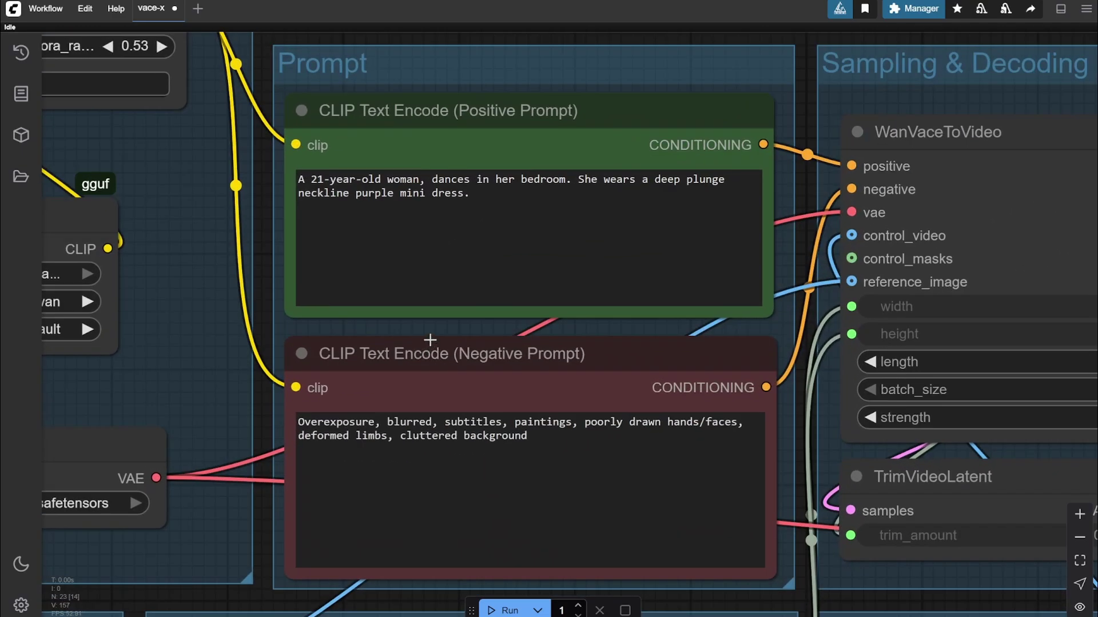
{"action": "left_click_drag", "start_coordinate": [429, 340], "coordinate": [466, 193]}
{"action": "scroll", "coordinate": [444, 173], "scroll_direction": "down", "scroll_amount": 3}
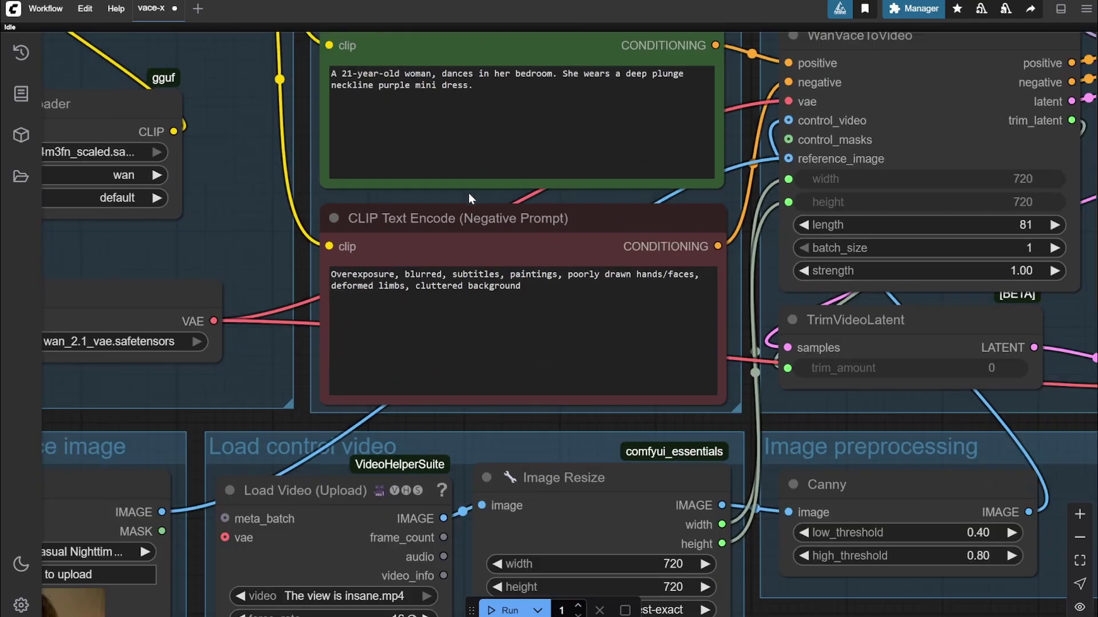
{"action": "scroll", "coordinate": [468, 194], "scroll_direction": "up", "scroll_amount": 1}
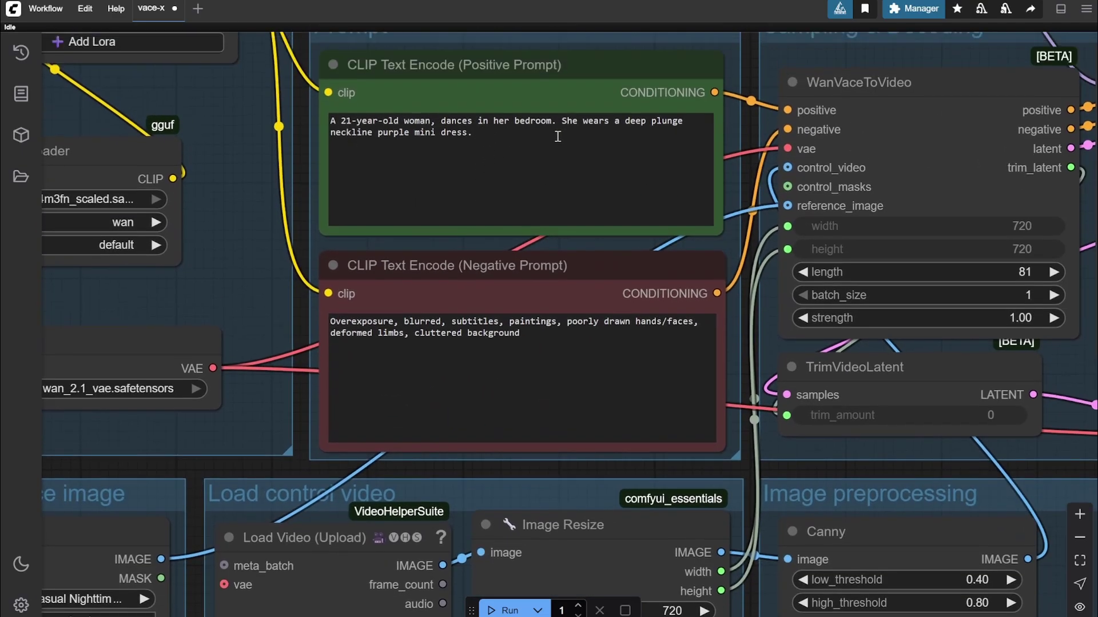
Inspect the reference picture in the Load Image node of the Load reference image group
{"action": "scroll", "coordinate": [578, 136], "scroll_direction": "down", "scroll_amount": 5}
{"action": "scroll", "coordinate": [300, 534], "scroll_direction": "up", "scroll_amount": 2}
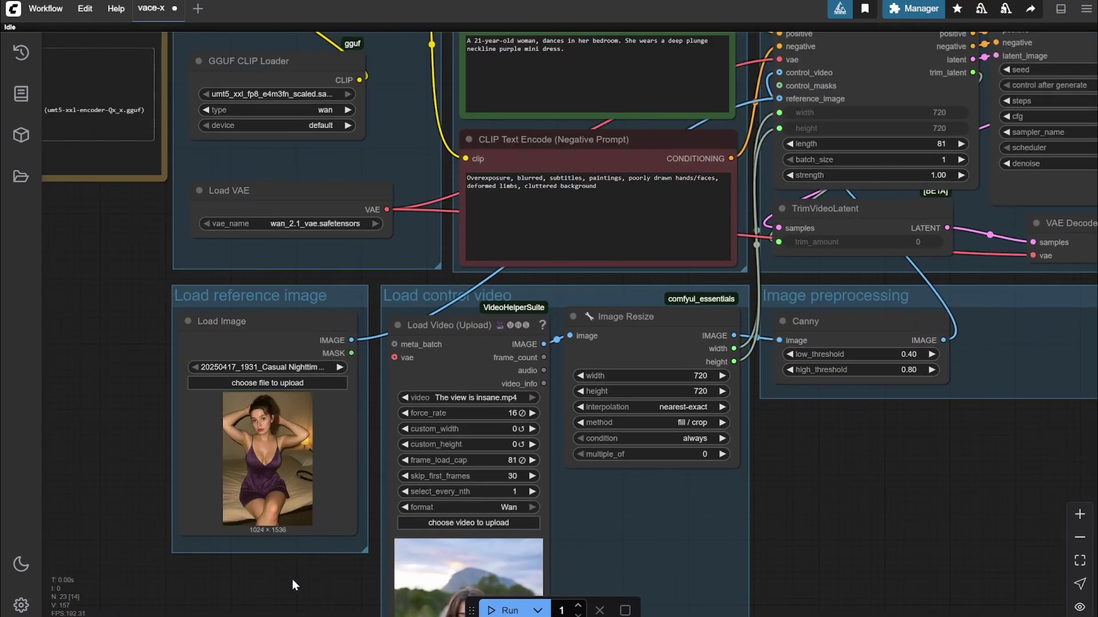
{"action": "left_click_drag", "start_coordinate": [286, 576], "coordinate": [371, 422]}
{"action": "scroll", "coordinate": [364, 406], "scroll_direction": "up", "scroll_amount": 7}
{"action": "left_click_drag", "start_coordinate": [411, 525], "coordinate": [411, 585]}
{"action": "scroll", "coordinate": [167, 307], "scroll_direction": "up", "scroll_amount": 3}
{"action": "left_click_drag", "start_coordinate": [166, 307], "coordinate": [172, 375]}
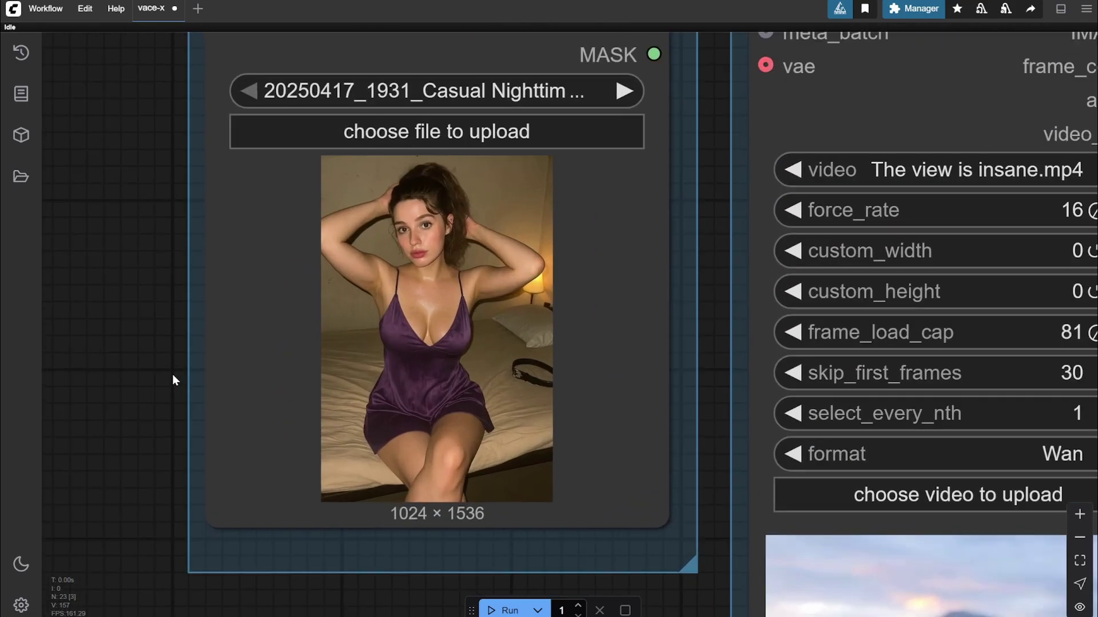
{"action": "left_click_drag", "start_coordinate": [167, 331], "coordinate": [111, 362]}
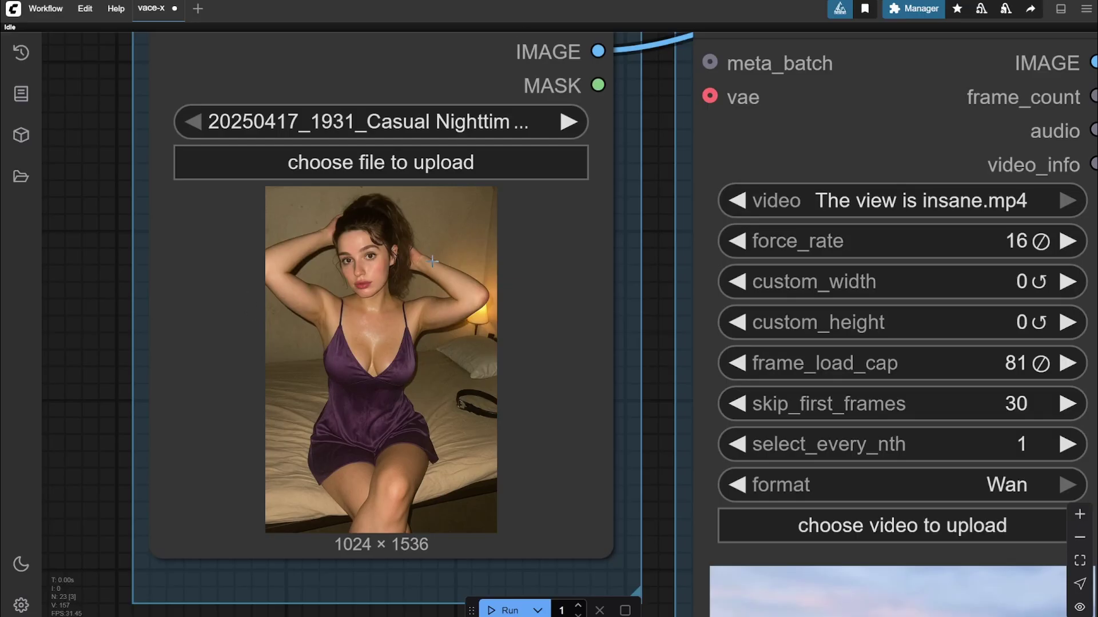
View the control video in the Load Video node and the neighbouring Image Resize settings
{"action": "scroll", "coordinate": [433, 261], "scroll_direction": "down", "scroll_amount": 5}
{"action": "scroll", "coordinate": [686, 350], "scroll_direction": "up", "scroll_amount": 5}
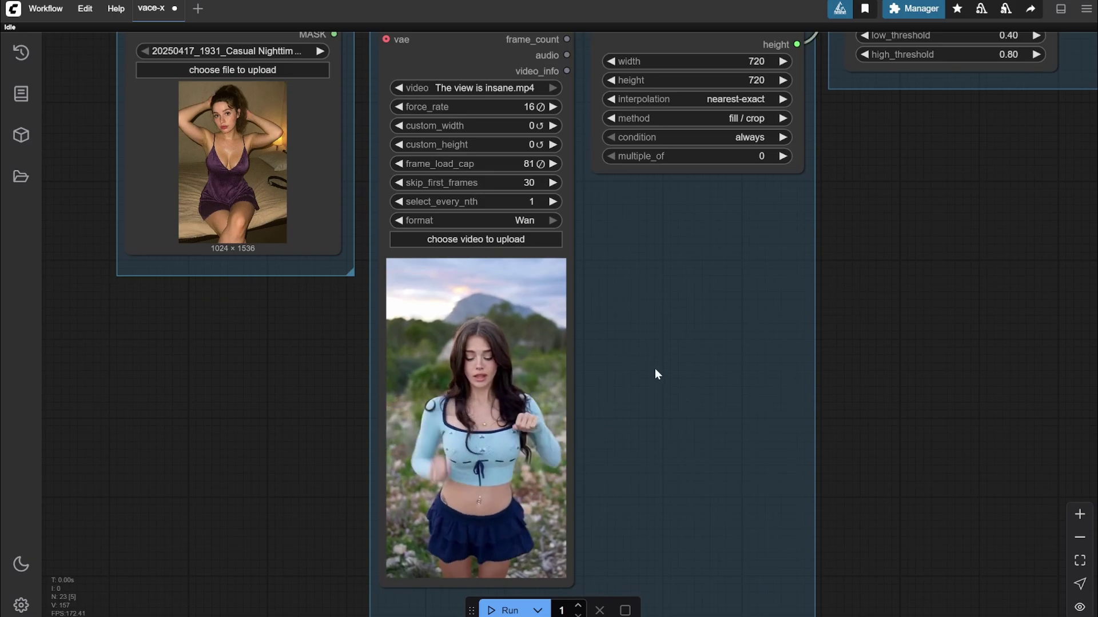
{"action": "left_click_drag", "start_coordinate": [654, 370], "coordinate": [436, 364]}
{"action": "left_click_drag", "start_coordinate": [408, 191], "coordinate": [430, 284]}
{"action": "scroll", "coordinate": [408, 217], "scroll_direction": "up", "scroll_amount": 6}
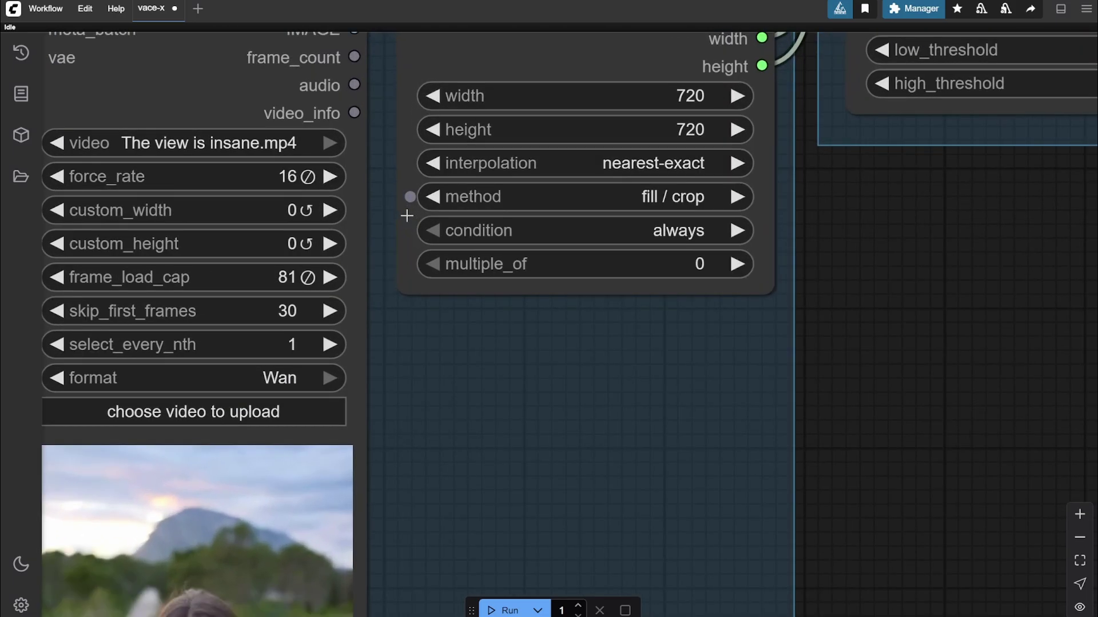
{"action": "scroll", "coordinate": [407, 216], "scroll_direction": "down", "scroll_amount": 5}
Compare the control video with the generated clip in the Save Video(Mp4) group's Video Combine node
{"action": "left_click_drag", "start_coordinate": [921, 304], "coordinate": [517, 387]}
{"action": "scroll", "coordinate": [516, 387], "scroll_direction": "down", "scroll_amount": 5}
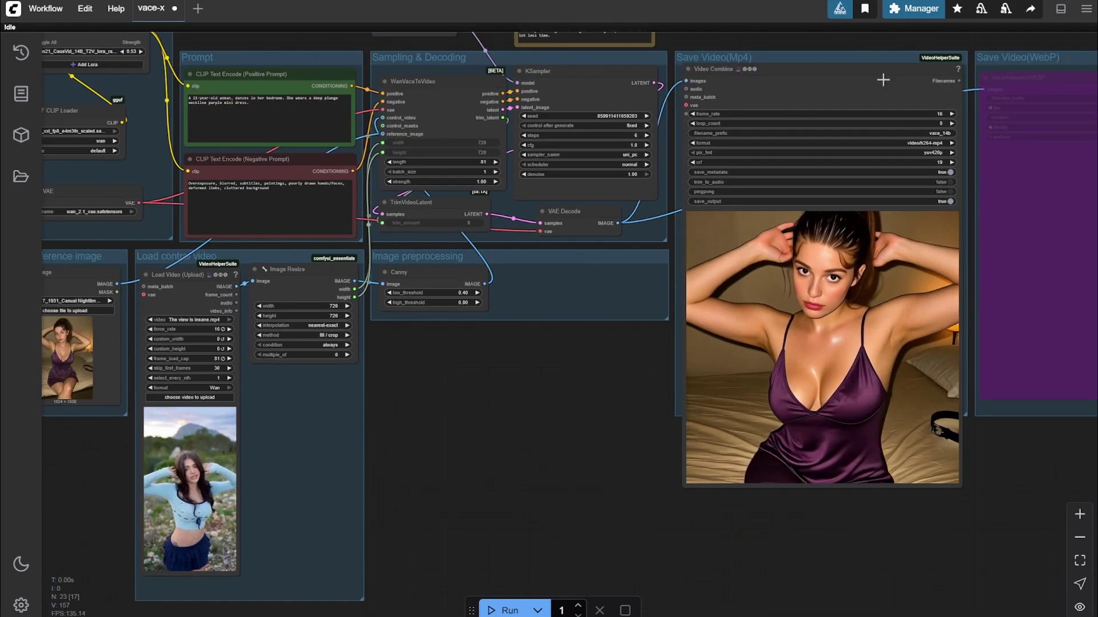
{"action": "scroll", "coordinate": [978, 119], "scroll_direction": "up", "scroll_amount": 5}
{"action": "scroll", "coordinate": [955, 131], "scroll_direction": "down", "scroll_amount": 6}
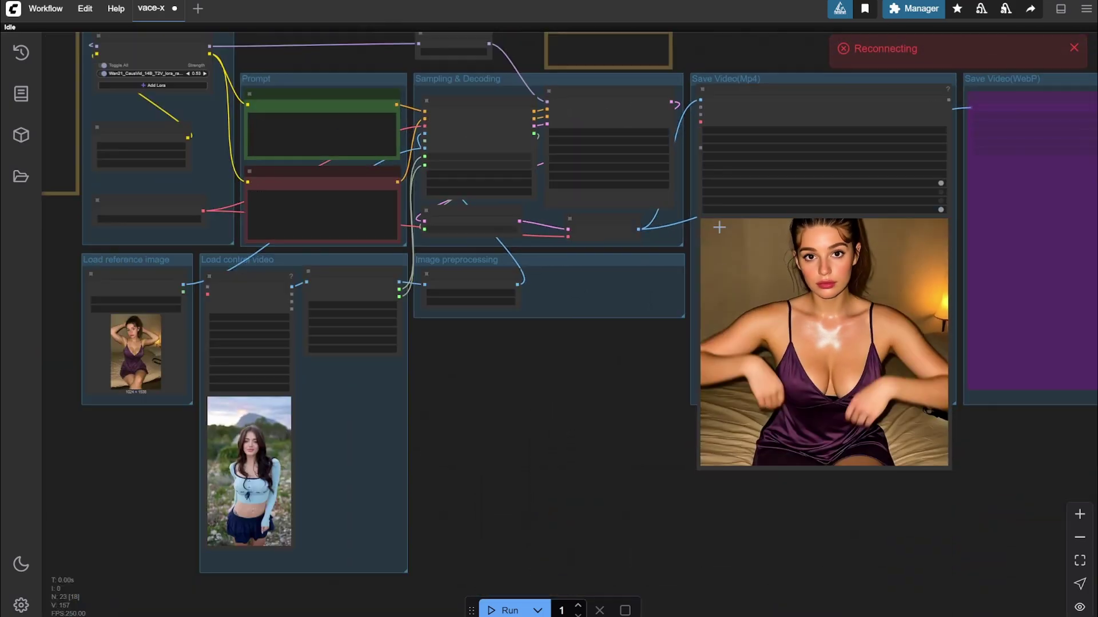
Examine the Load Video node's frame settings, including force_rate, frame_load_cap and skip_first_frames
{"action": "scroll", "coordinate": [307, 410], "scroll_direction": "up", "scroll_amount": 10}
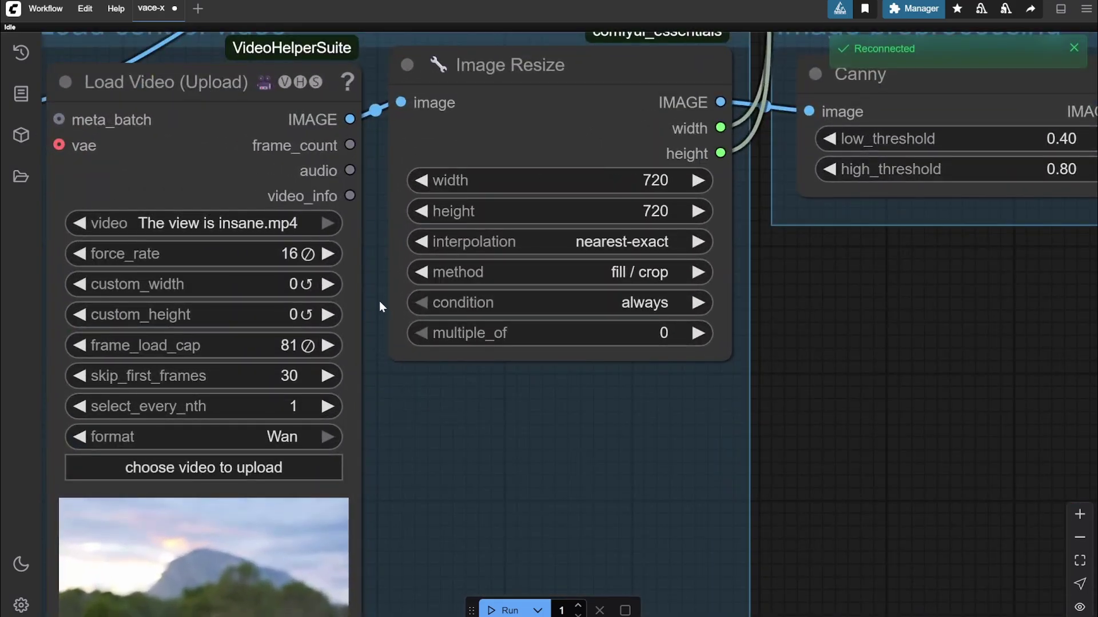
{"action": "scroll", "coordinate": [407, 470], "scroll_direction": "down", "scroll_amount": 5}
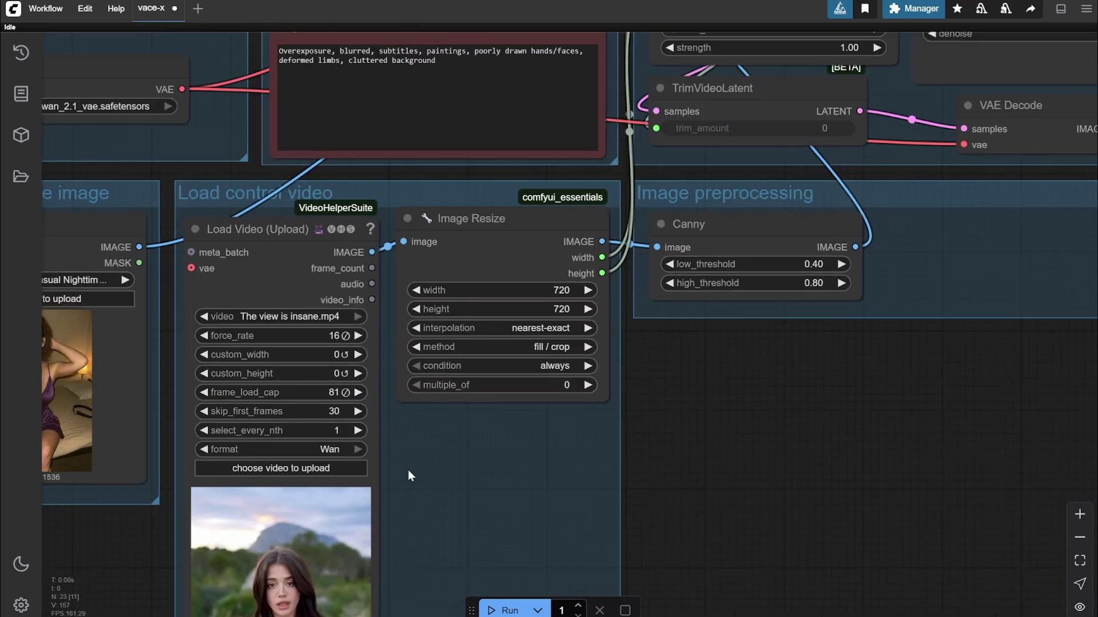
{"action": "left_click_drag", "start_coordinate": [432, 420], "coordinate": [459, 348]}
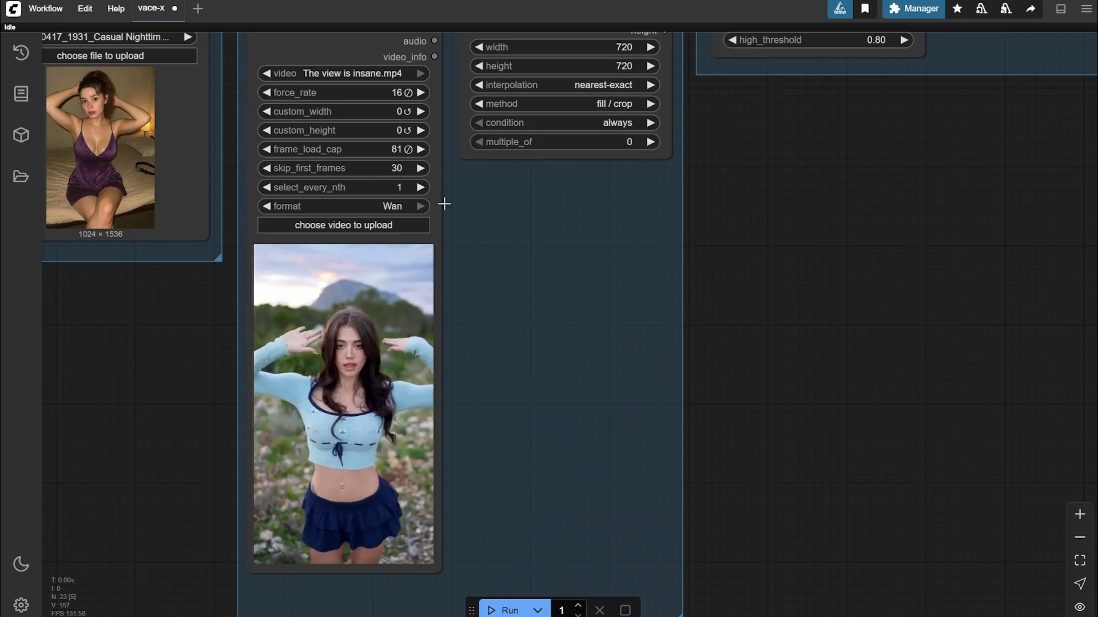
{"action": "scroll", "coordinate": [445, 204], "scroll_direction": "up", "scroll_amount": 3}
{"action": "left_click_drag", "start_coordinate": [450, 180], "coordinate": [458, 209]}
{"action": "scroll", "coordinate": [459, 209], "scroll_direction": "up", "scroll_amount": 2}
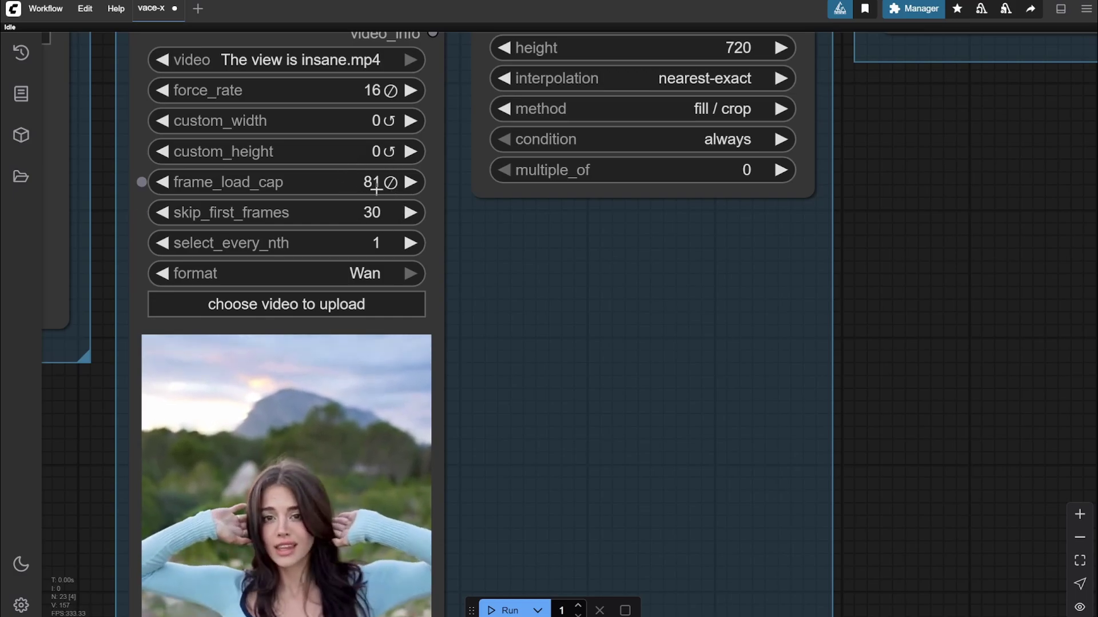
{"action": "scroll", "coordinate": [517, 261], "scroll_direction": "down", "scroll_amount": 5}
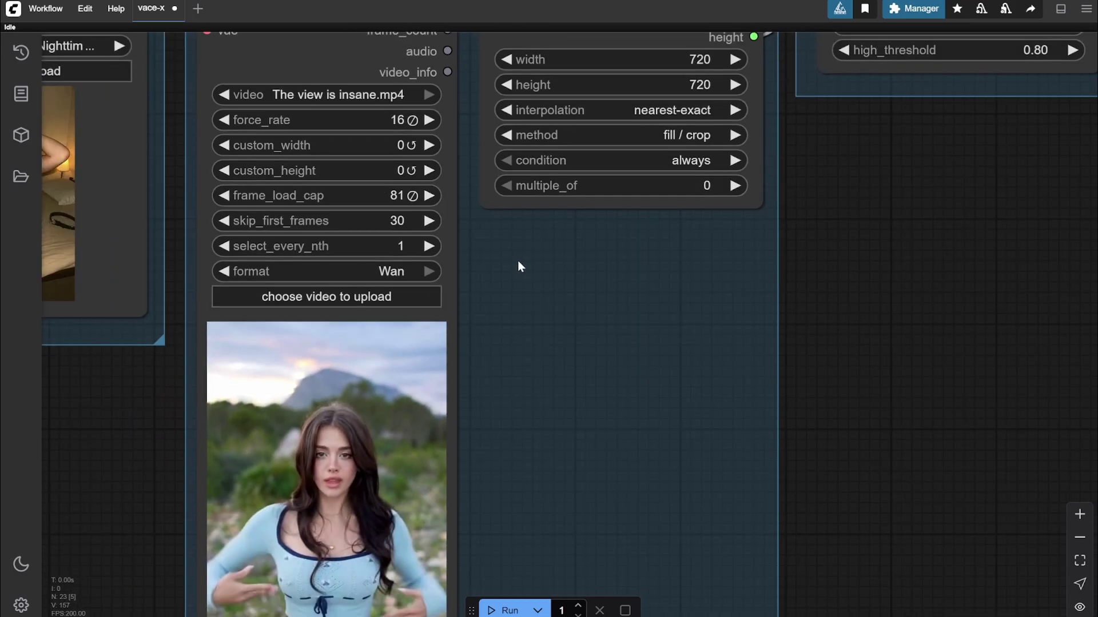
Check the Image Resize node's width, height, interpolation and method settings
{"action": "left_click_drag", "start_coordinate": [606, 271], "coordinate": [549, 348]}
{"action": "scroll", "coordinate": [620, 288], "scroll_direction": "up", "scroll_amount": 1}
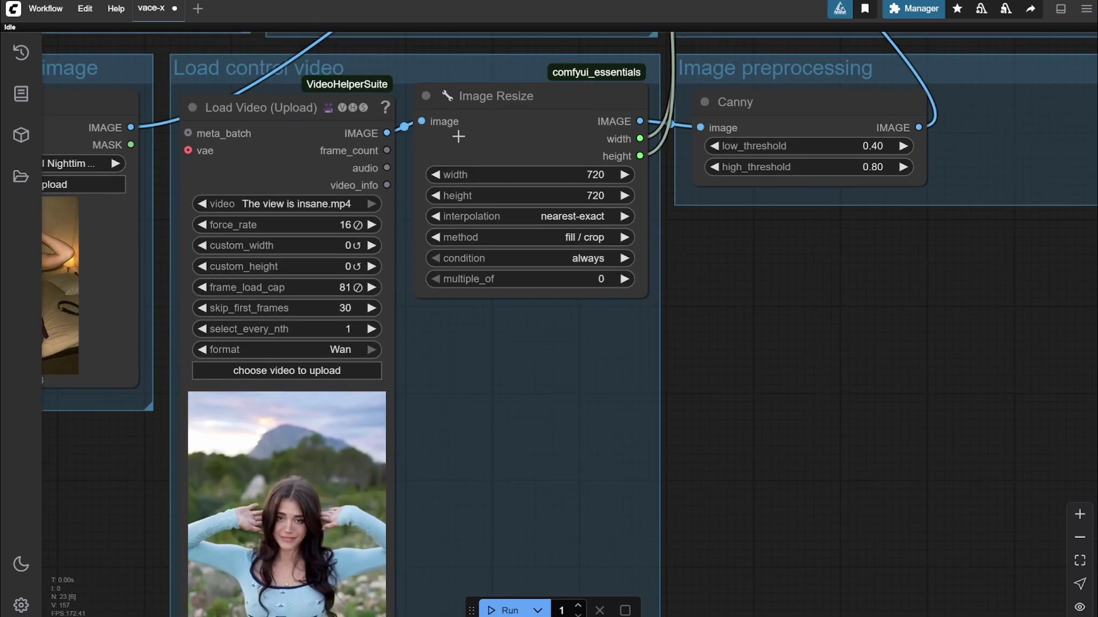
{"action": "scroll", "coordinate": [649, 171], "scroll_direction": "up", "scroll_amount": 2}
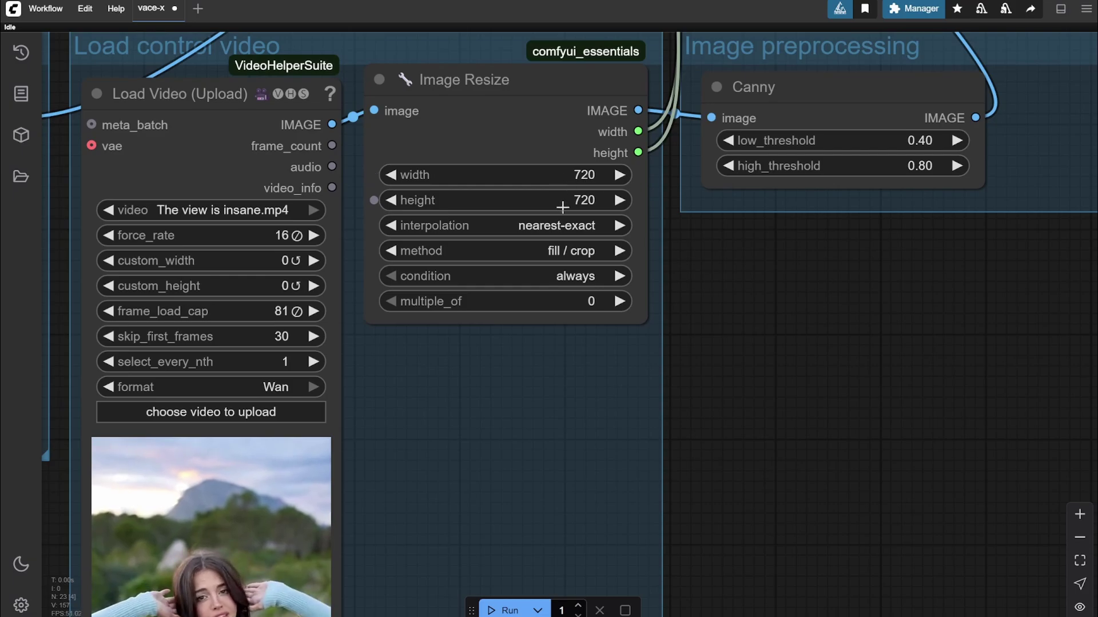
{"action": "scroll", "coordinate": [682, 236], "scroll_direction": "down", "scroll_amount": 3}
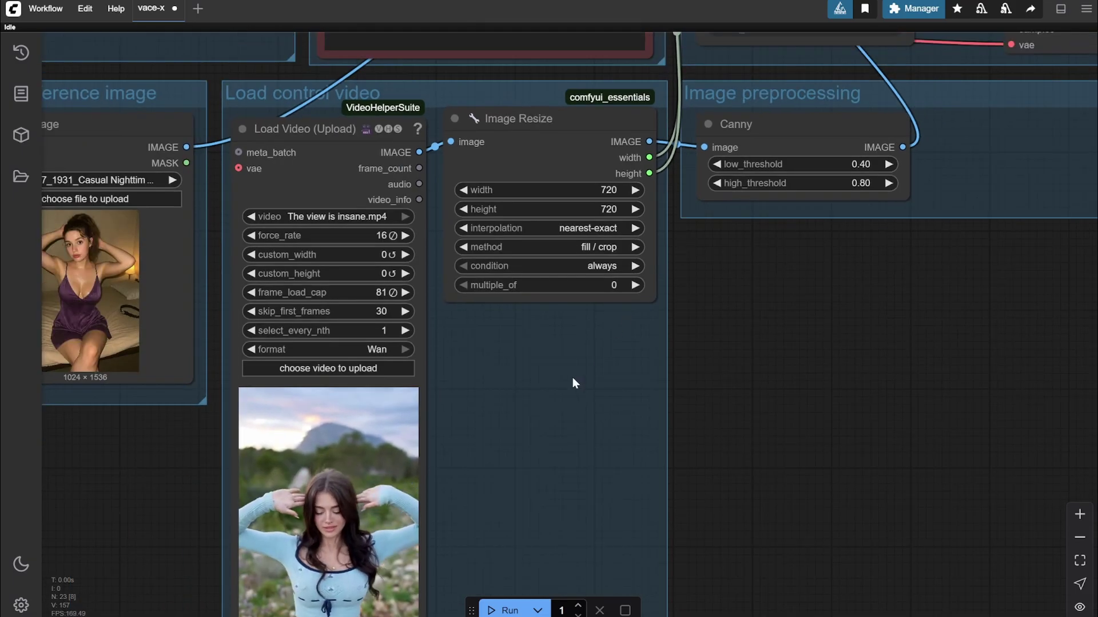
Examine the control video preview in the Load Video node alongside the reference image
{"action": "left_click_drag", "start_coordinate": [505, 416], "coordinate": [614, 254]}
{"action": "scroll", "coordinate": [614, 253], "scroll_direction": "up", "scroll_amount": 2}
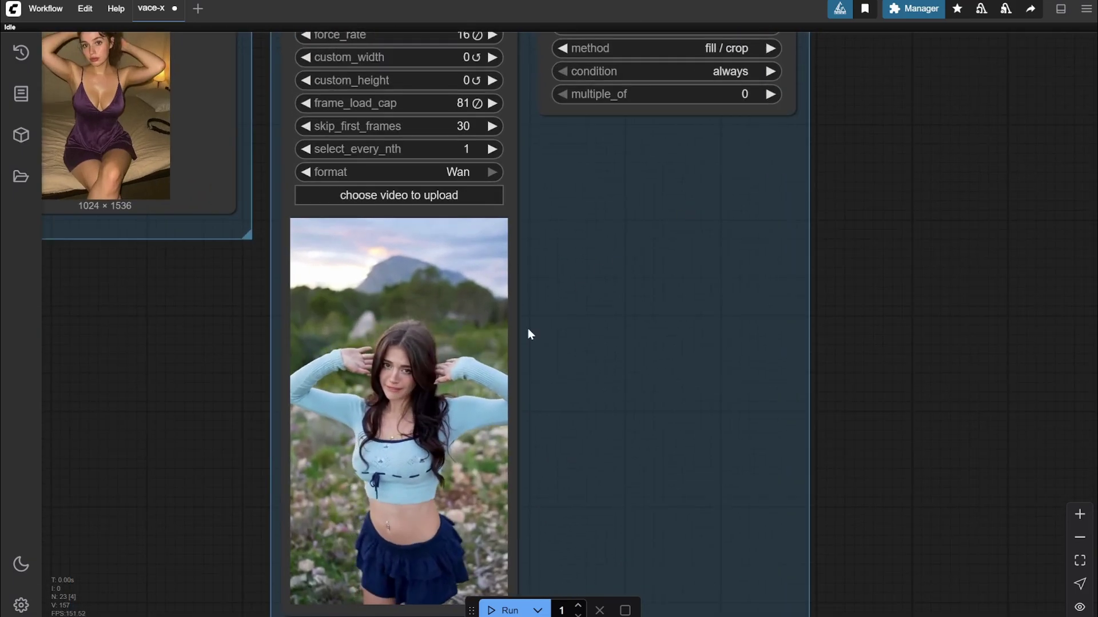
{"action": "scroll", "coordinate": [412, 359], "scroll_direction": "down", "scroll_amount": 6}
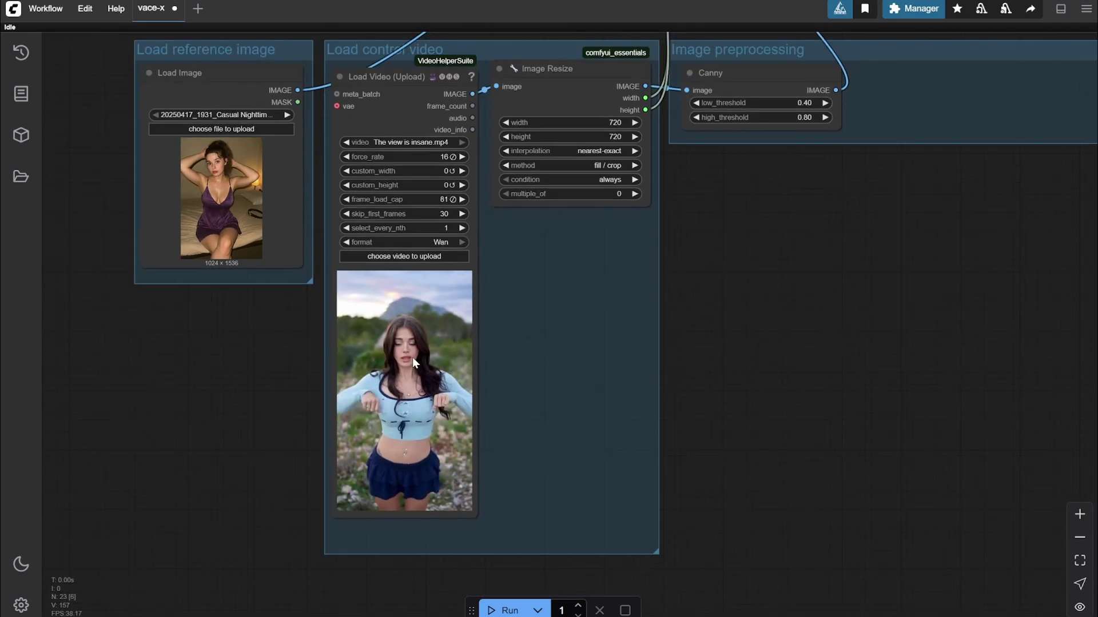
{"action": "left_click_drag", "start_coordinate": [797, 291], "coordinate": [560, 315]}
{"action": "scroll", "coordinate": [601, 306], "scroll_direction": "down", "scroll_amount": 3}
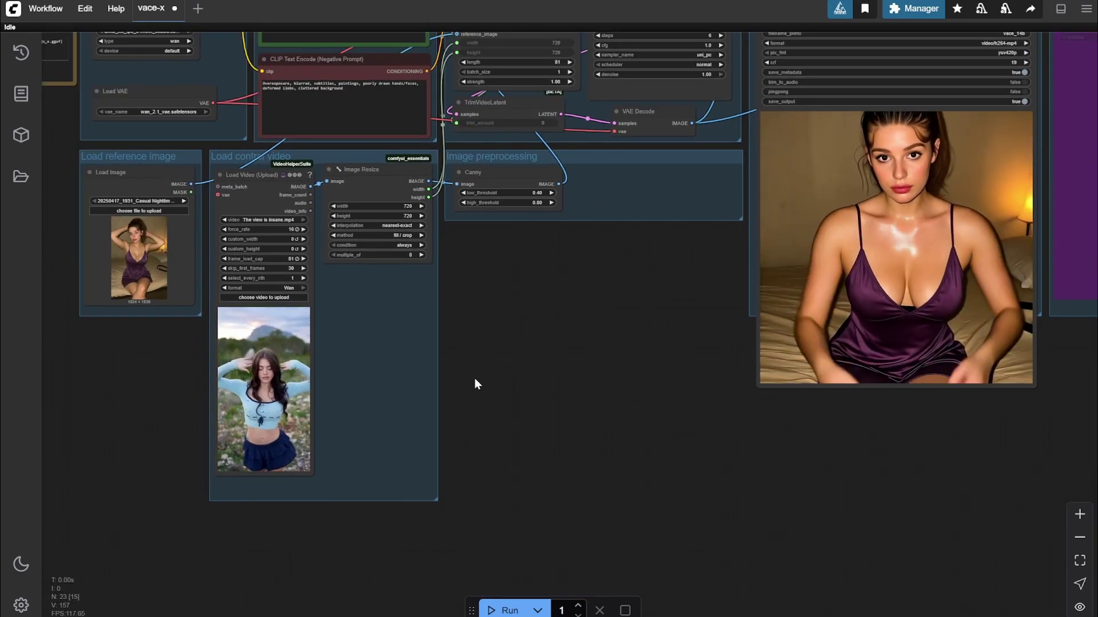
{"action": "scroll", "coordinate": [291, 409], "scroll_direction": "up", "scroll_amount": 4}
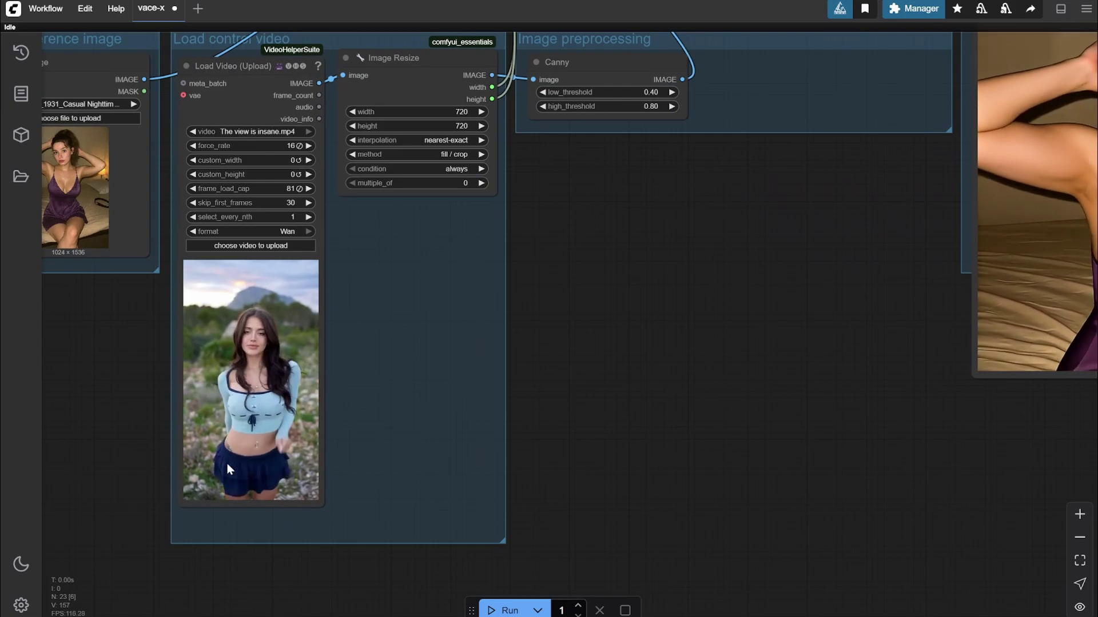
{"action": "scroll", "coordinate": [572, 403], "scroll_direction": "down", "scroll_amount": 3}
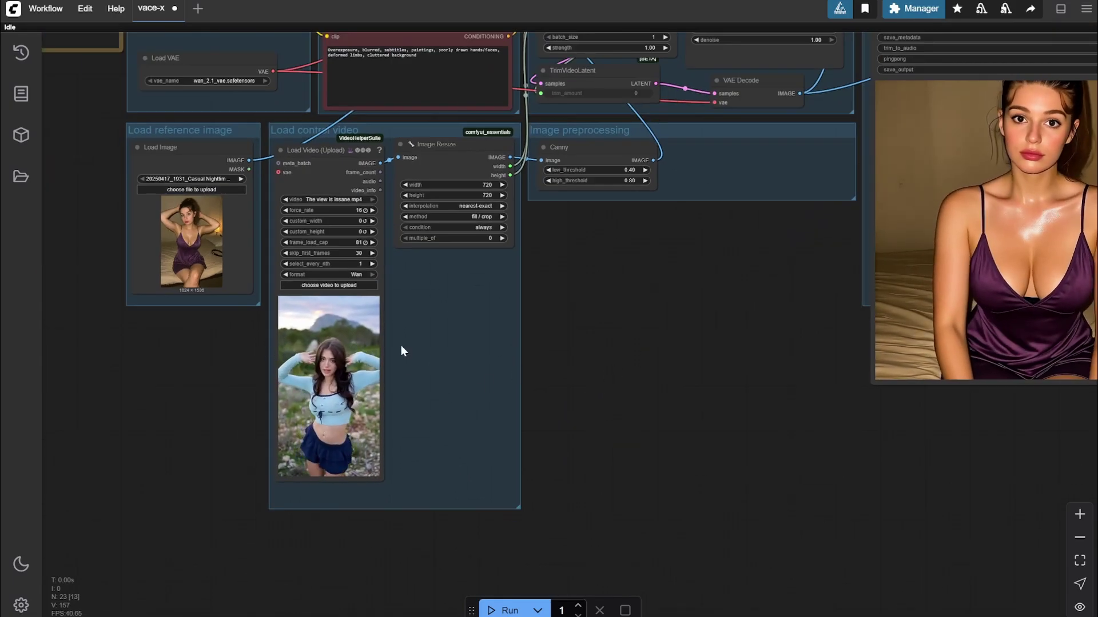
View the Canny node, and compare the generated clip in the Save Video(Mp4) group with the control video
{"action": "scroll", "coordinate": [637, 311], "scroll_direction": "up", "scroll_amount": 5}
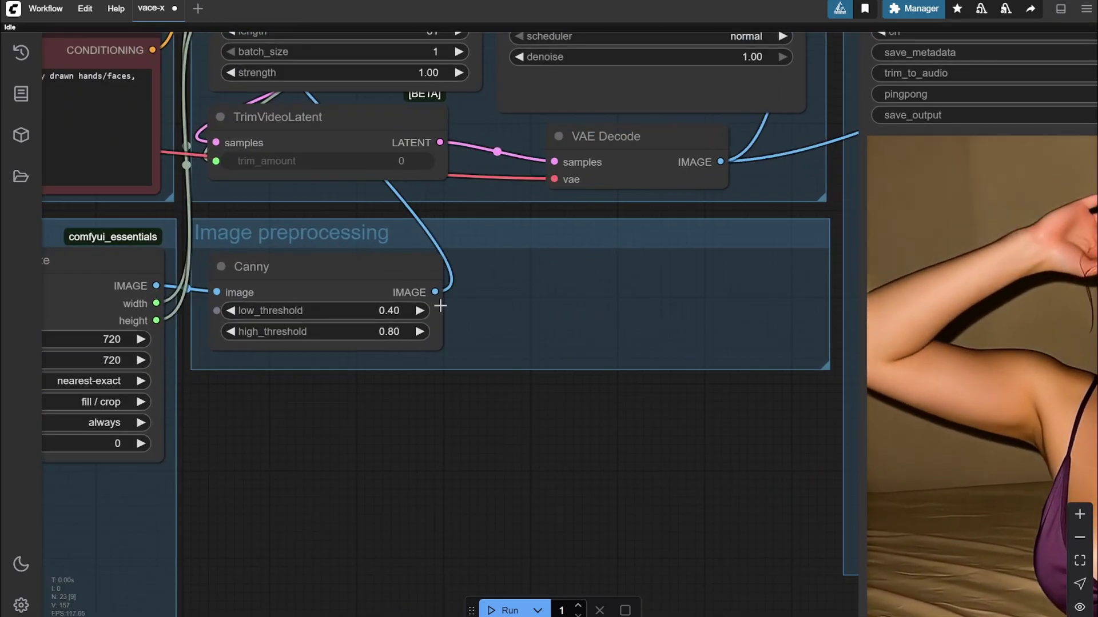
{"action": "scroll", "coordinate": [552, 286], "scroll_direction": "down", "scroll_amount": 6}
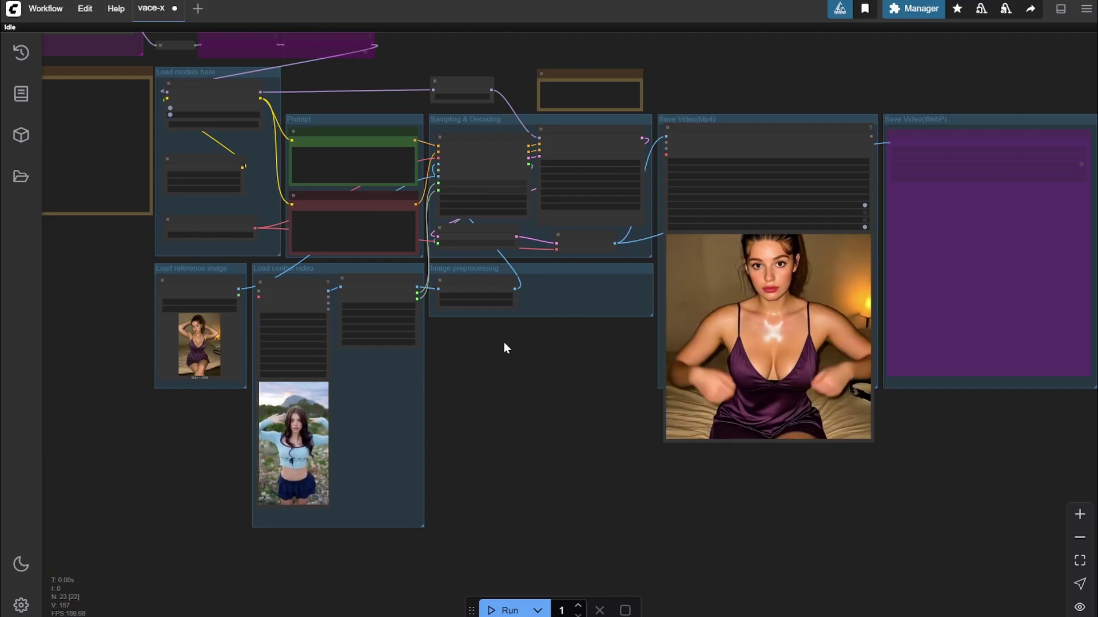
{"action": "scroll", "coordinate": [806, 436], "scroll_direction": "up", "scroll_amount": 5}
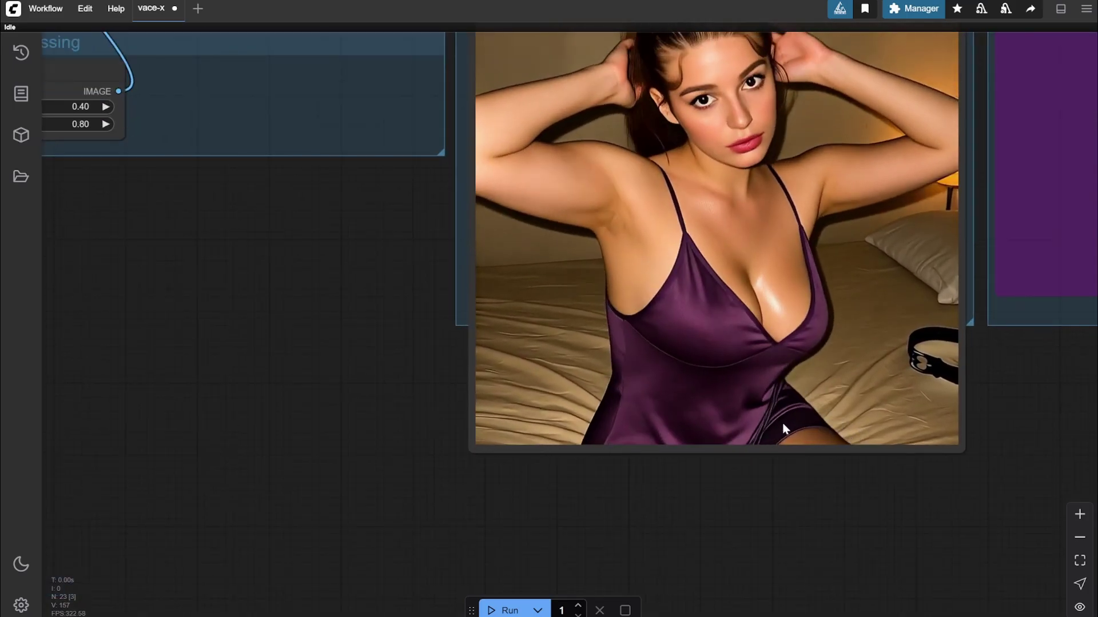
{"action": "scroll", "coordinate": [826, 420], "scroll_direction": "down", "scroll_amount": 4}
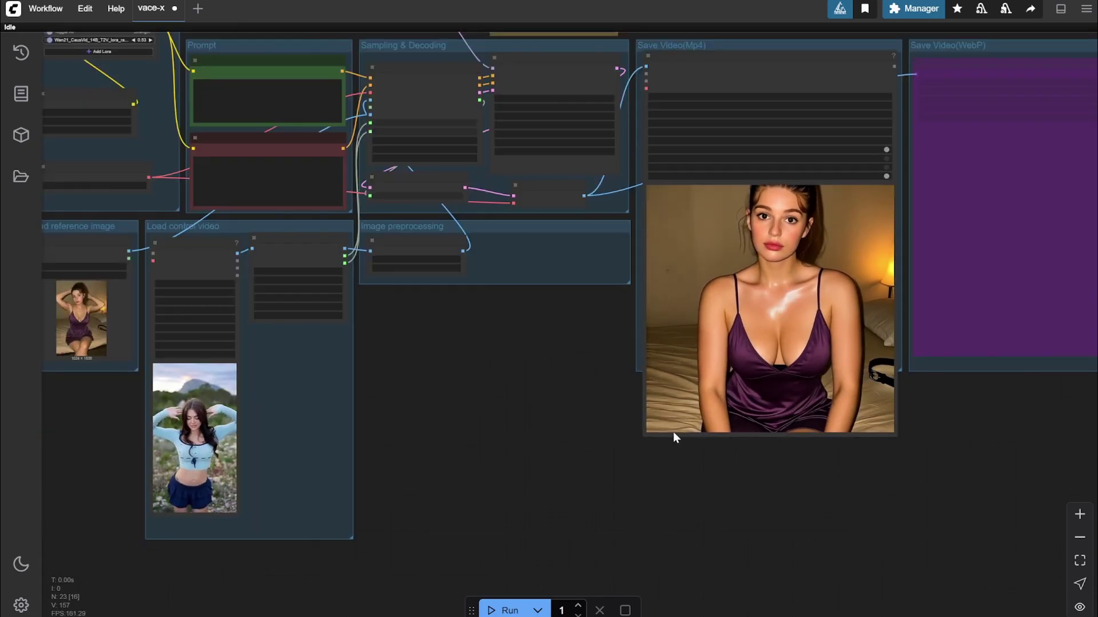
{"action": "scroll", "coordinate": [674, 431], "scroll_direction": "down", "scroll_amount": 2}
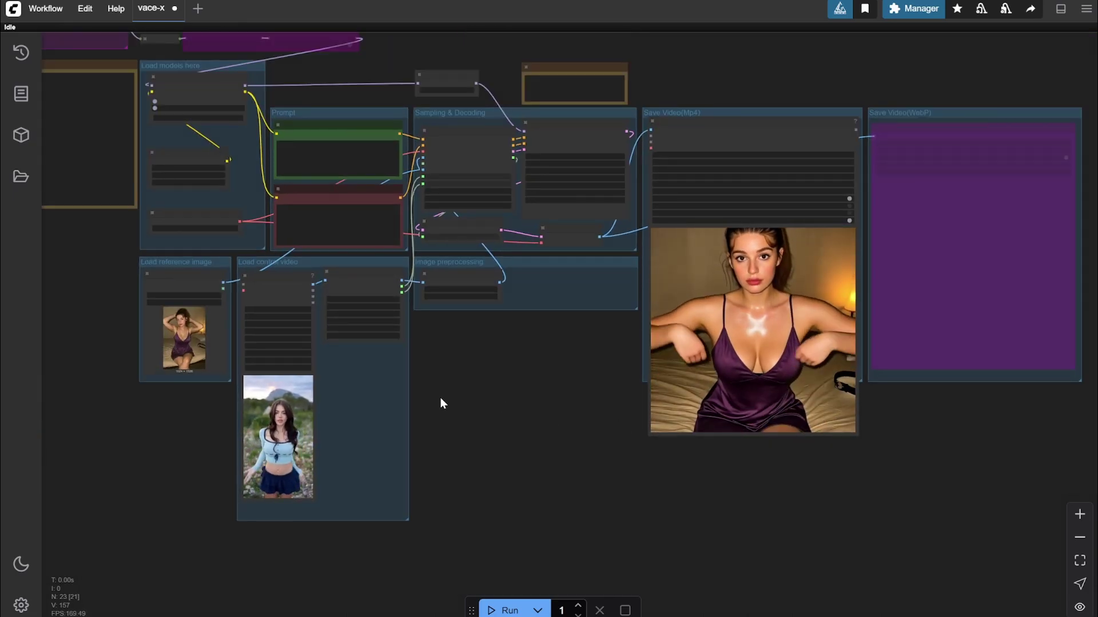
{"action": "scroll", "coordinate": [339, 425], "scroll_direction": "up", "scroll_amount": 2}
{"action": "scroll", "coordinate": [340, 430], "scroll_direction": "up", "scroll_amount": 4}
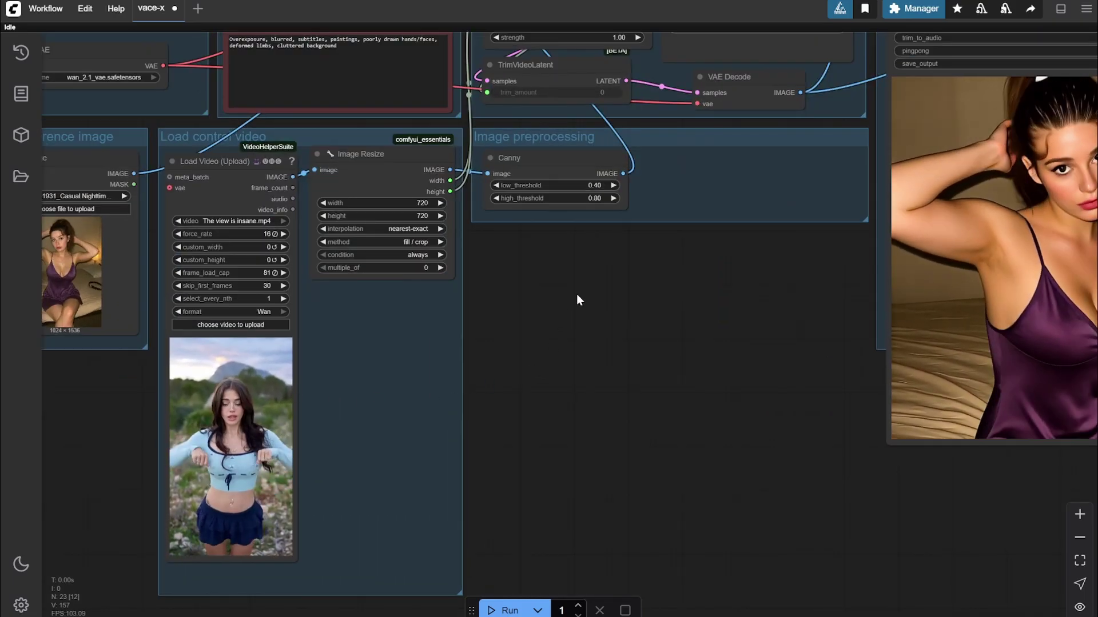
Examine the WanVaceToVideo node's inputs, size, length and strength, and its links to TrimVideoLatent and VAE Decode
{"action": "left_click_drag", "start_coordinate": [628, 244], "coordinate": [551, 507]}
{"action": "scroll", "coordinate": [608, 451], "scroll_direction": "up", "scroll_amount": 3}
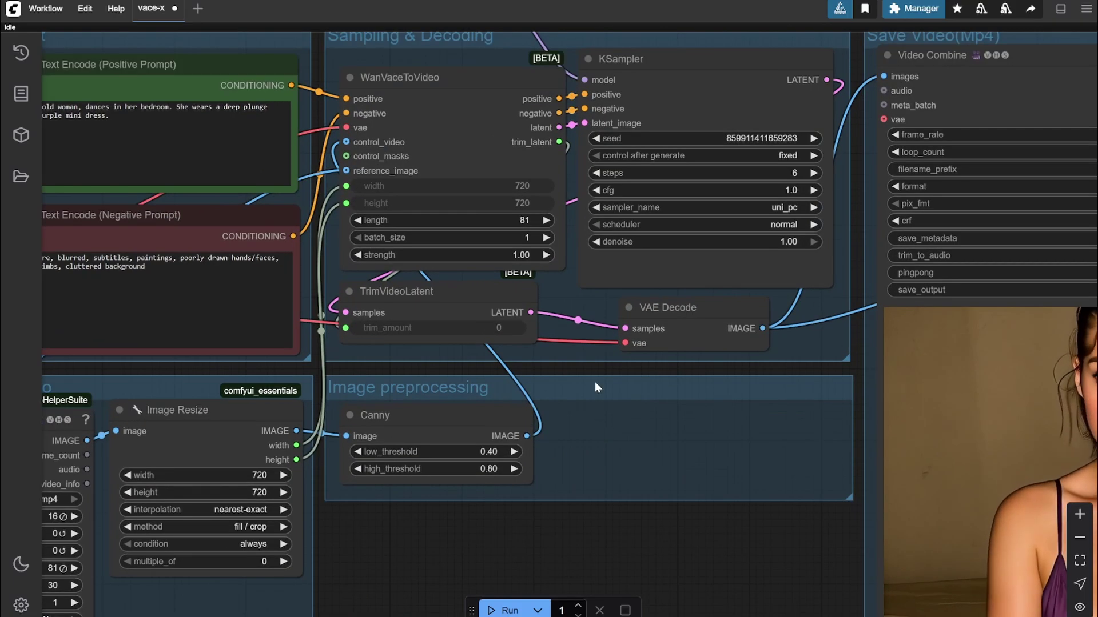
{"action": "left_click_drag", "start_coordinate": [592, 332], "coordinate": [592, 492]}
{"action": "scroll", "coordinate": [585, 381], "scroll_direction": "up", "scroll_amount": 4}
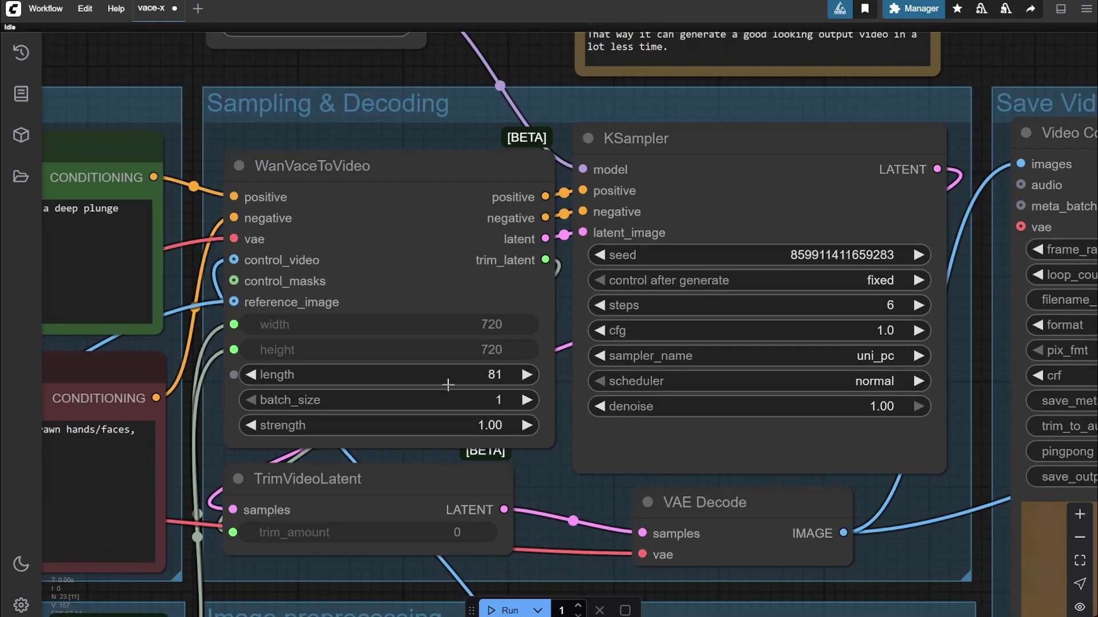
{"action": "scroll", "coordinate": [346, 332], "scroll_direction": "down", "scroll_amount": 4}
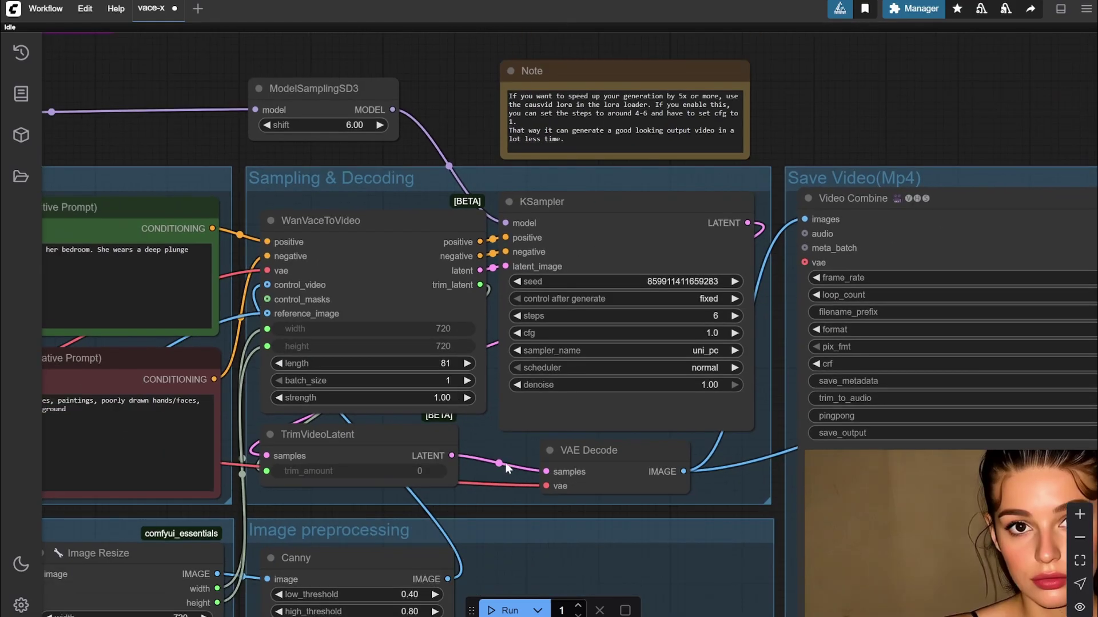
{"action": "left_click_drag", "start_coordinate": [602, 473], "coordinate": [709, 313]}
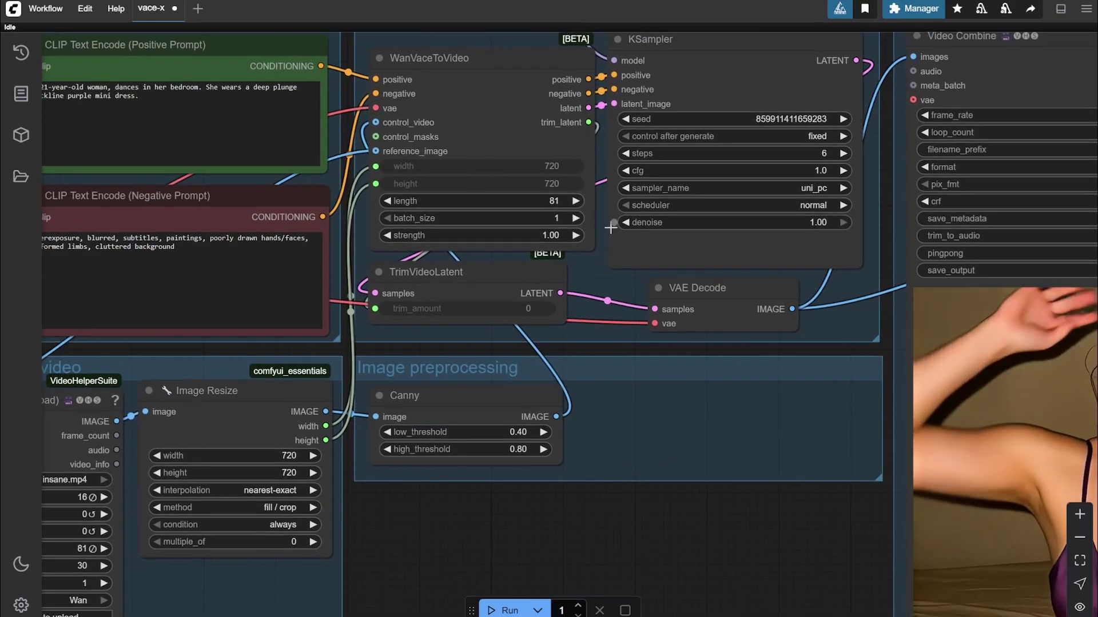
{"action": "scroll", "coordinate": [528, 174], "scroll_direction": "up", "scroll_amount": 5}
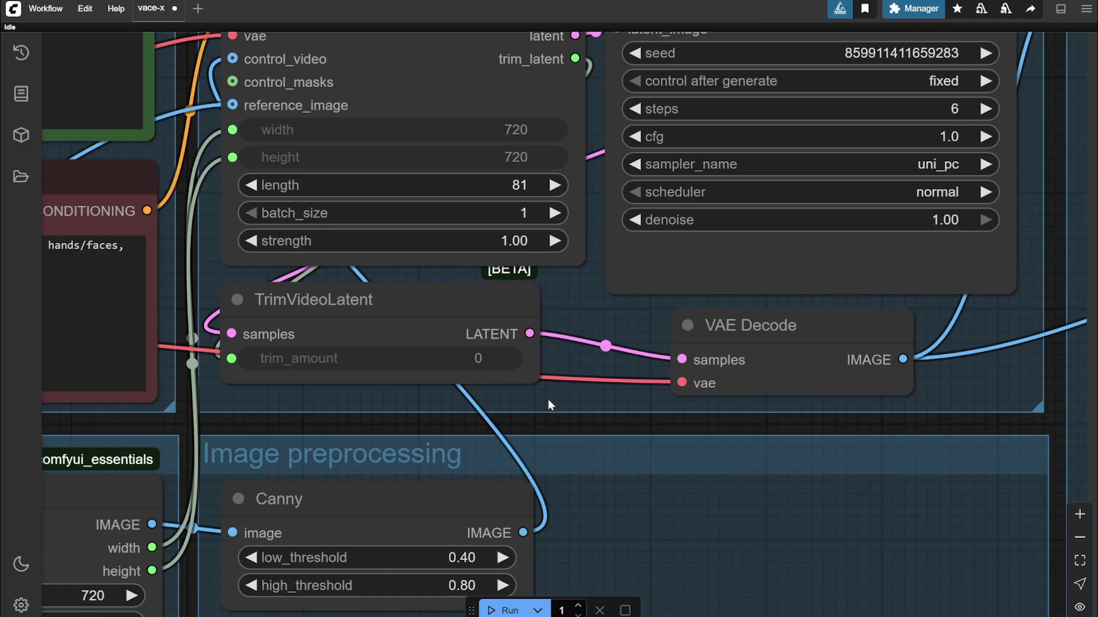
Check the Canny node's low_threshold and high_threshold settings in the Image preprocessing group
{"action": "scroll", "coordinate": [548, 402], "scroll_direction": "down", "scroll_amount": 6}
{"action": "scroll", "coordinate": [564, 493], "scroll_direction": "up", "scroll_amount": 5}
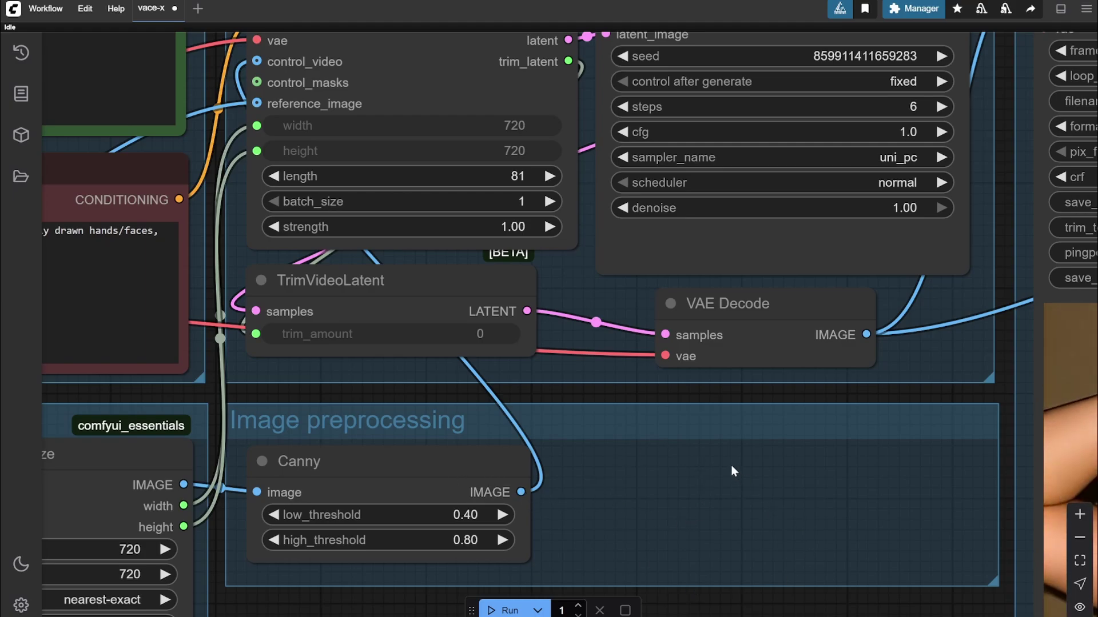
{"action": "scroll", "coordinate": [730, 465], "scroll_direction": "down", "scroll_amount": 4}
{"action": "scroll", "coordinate": [714, 538], "scroll_direction": "up", "scroll_amount": 4}
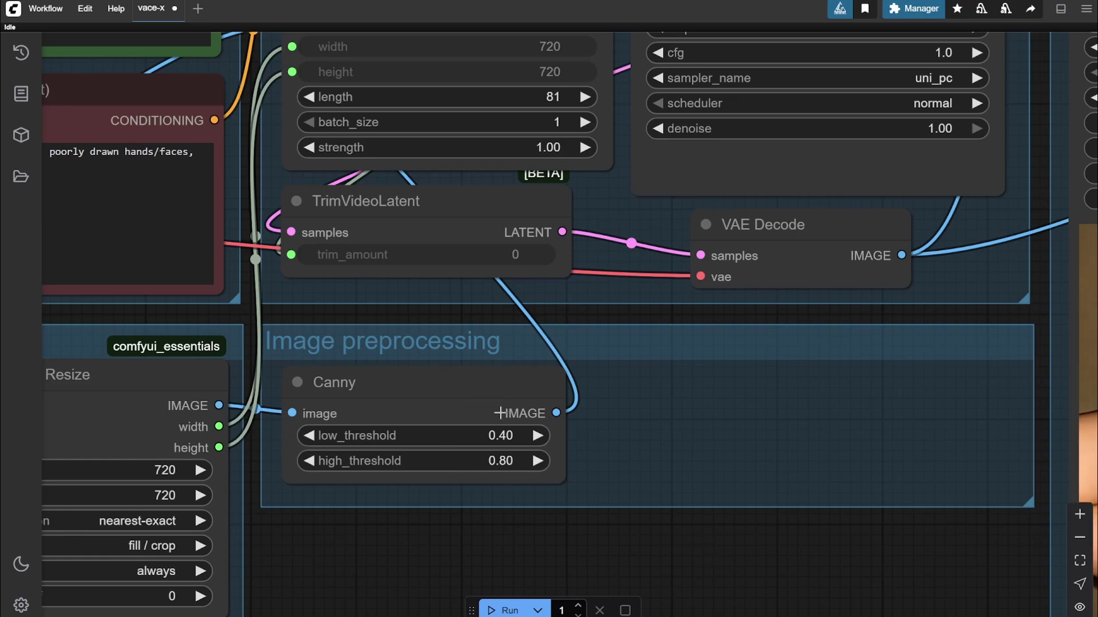
{"action": "scroll", "coordinate": [585, 495], "scroll_direction": "down", "scroll_amount": 5}
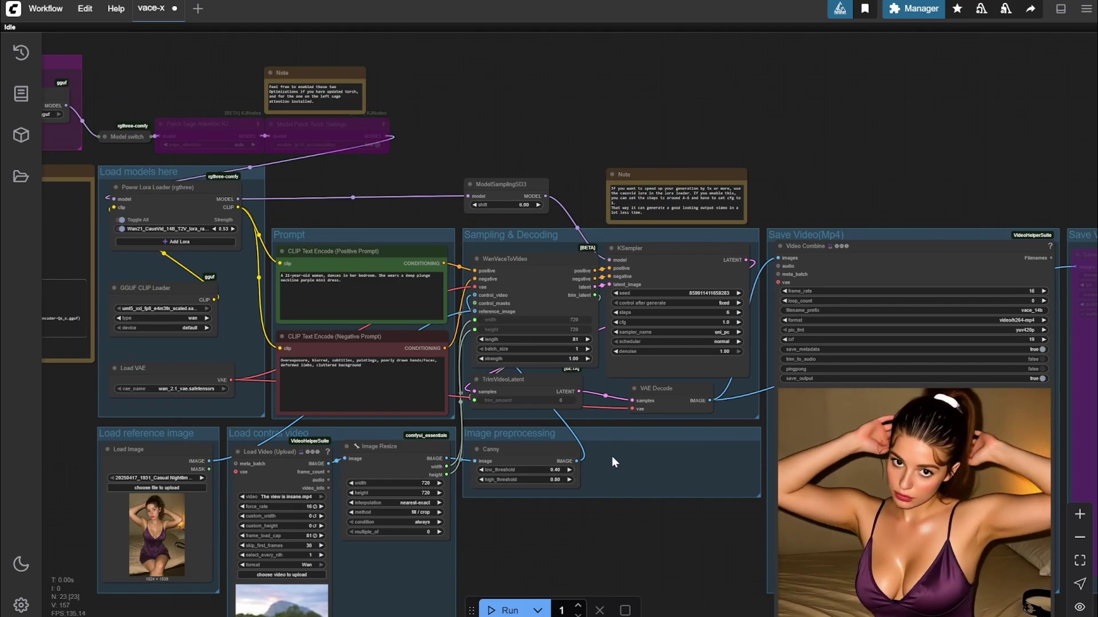
Read the CausVid speed-up note above the KSampler and check the ModelSamplingSD3 shift setting
{"action": "scroll", "coordinate": [612, 457], "scroll_direction": "up", "scroll_amount": 4}
{"action": "left_click_drag", "start_coordinate": [597, 320], "coordinate": [563, 400]}
{"action": "scroll", "coordinate": [587, 357], "scroll_direction": "up", "scroll_amount": 3}
{"action": "left_click_drag", "start_coordinate": [519, 57], "coordinate": [520, 142]}
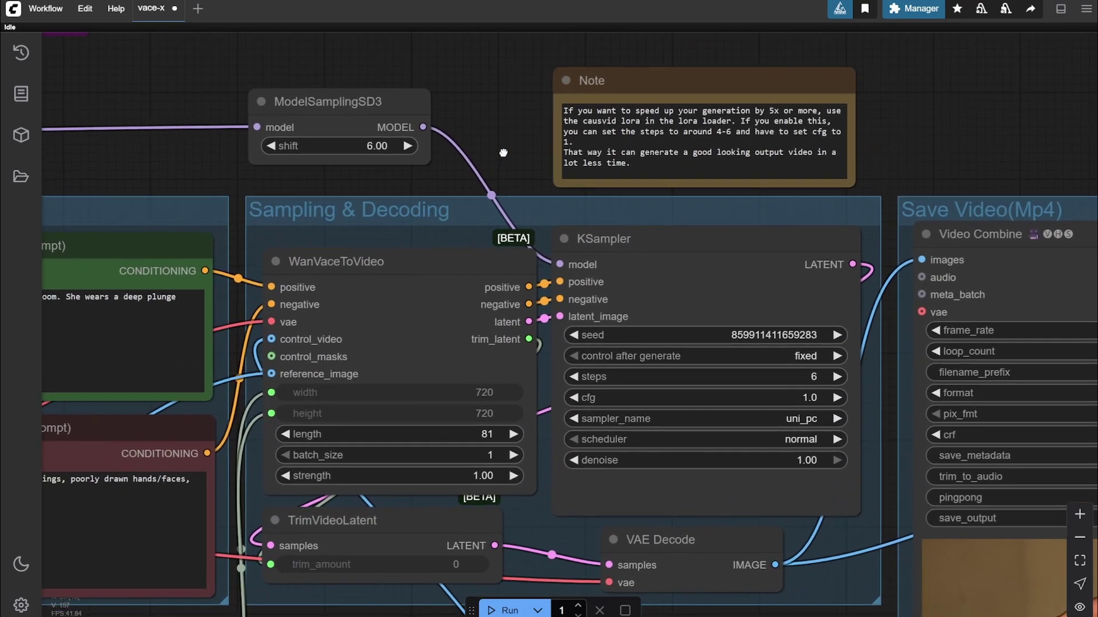
{"action": "scroll", "coordinate": [519, 142], "scroll_direction": "up", "scroll_amount": 4}
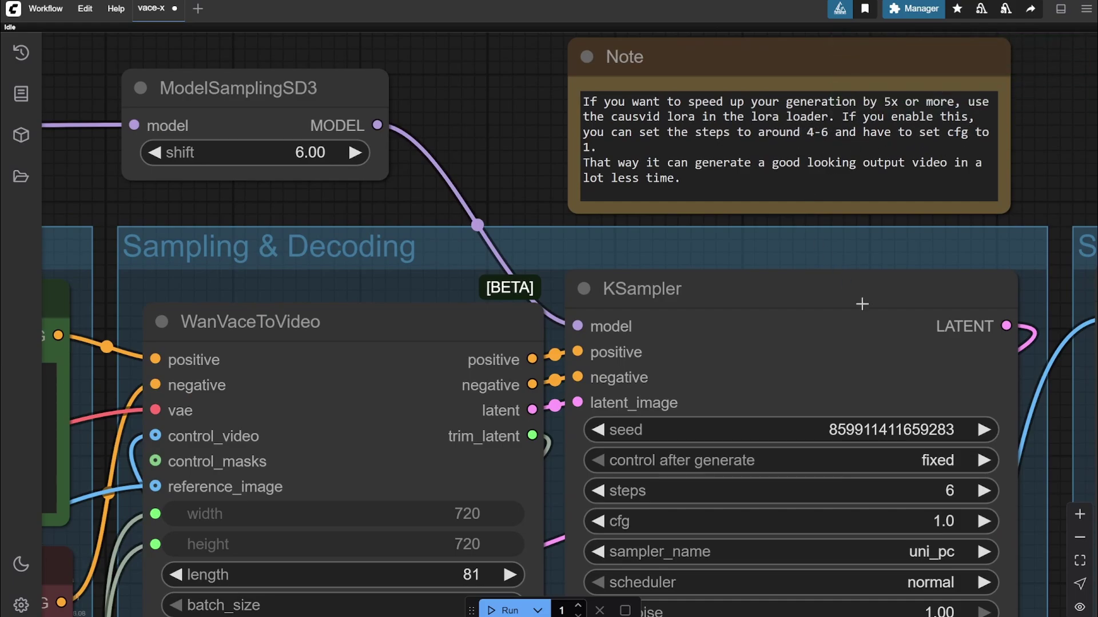
{"action": "scroll", "coordinate": [1062, 135], "scroll_direction": "down", "scroll_amount": 7}
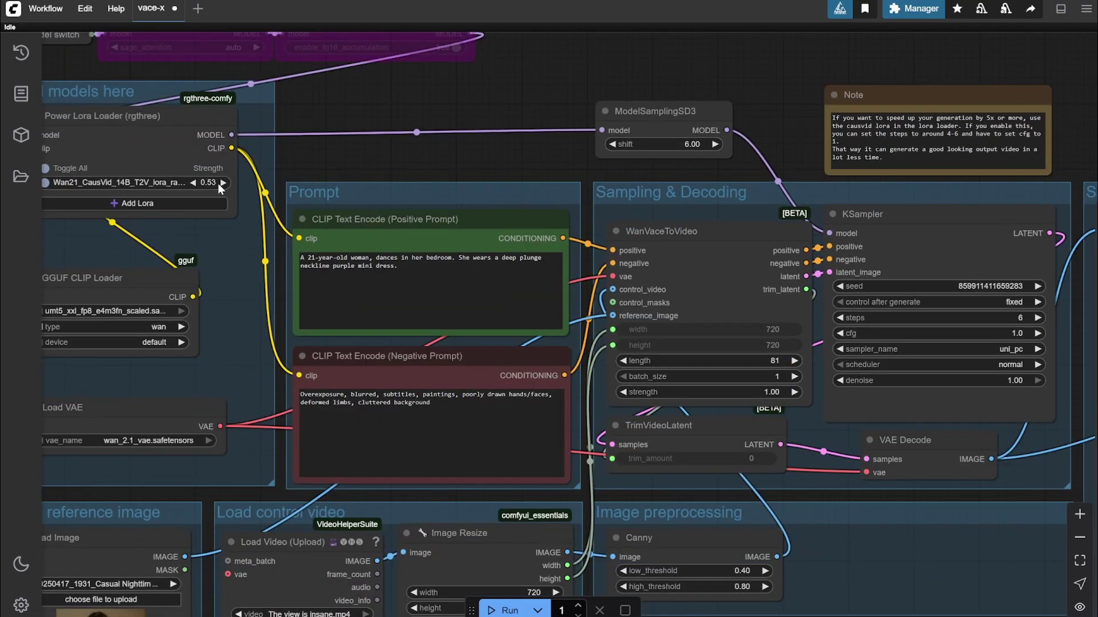
Check the CausVid LoRA entry and its strength in the Power Lora Loader node
{"action": "scroll", "coordinate": [214, 258], "scroll_direction": "down", "scroll_amount": 3}
{"action": "scroll", "coordinate": [217, 224], "scroll_direction": "up", "scroll_amount": 4}
{"action": "scroll", "coordinate": [200, 251], "scroll_direction": "down", "scroll_amount": 5}
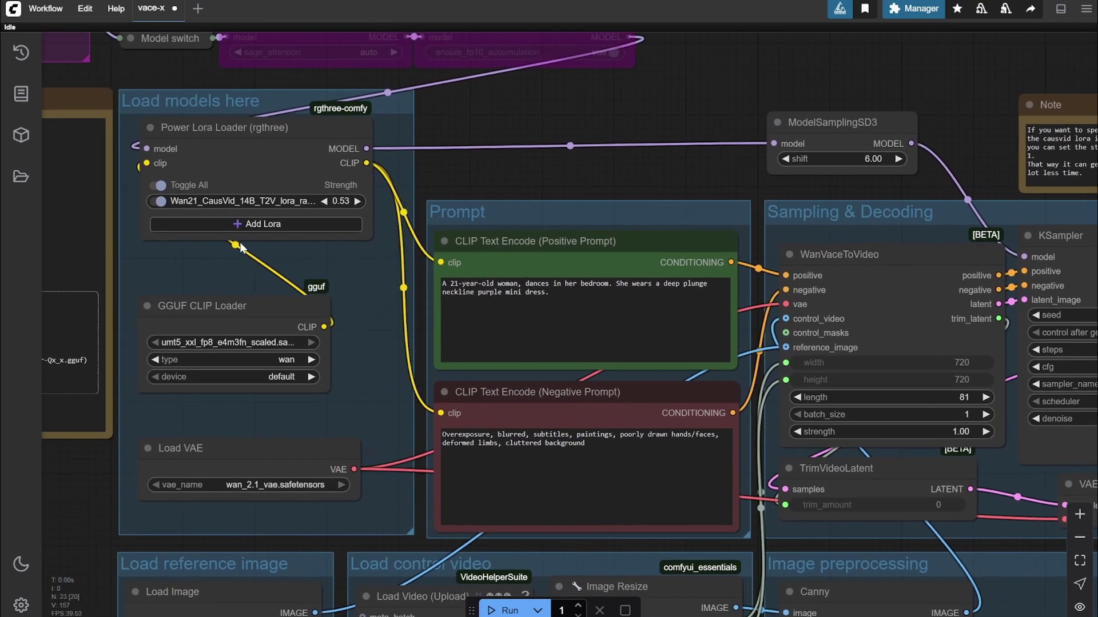
{"action": "scroll", "coordinate": [153, 199], "scroll_direction": "up", "scroll_amount": 10}
{"action": "scroll", "coordinate": [131, 200], "scroll_direction": "down", "scroll_amount": 6}
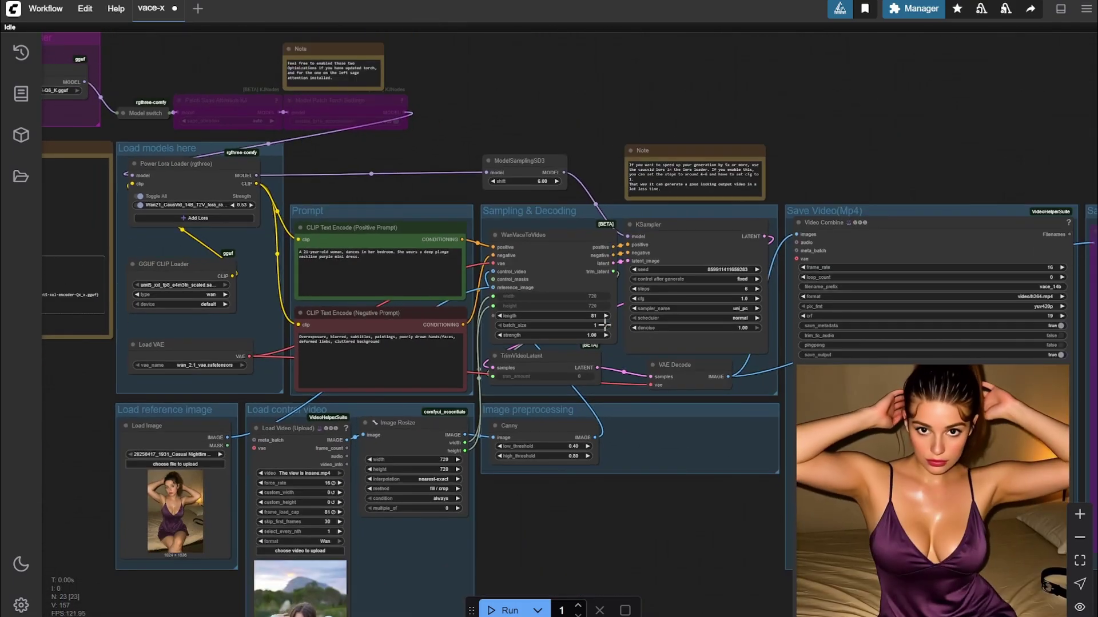
Check the KSampler's steps and cfg settings against the LoRA loaded in the Load models here group
{"action": "scroll", "coordinate": [775, 304], "scroll_direction": "up", "scroll_amount": 8}
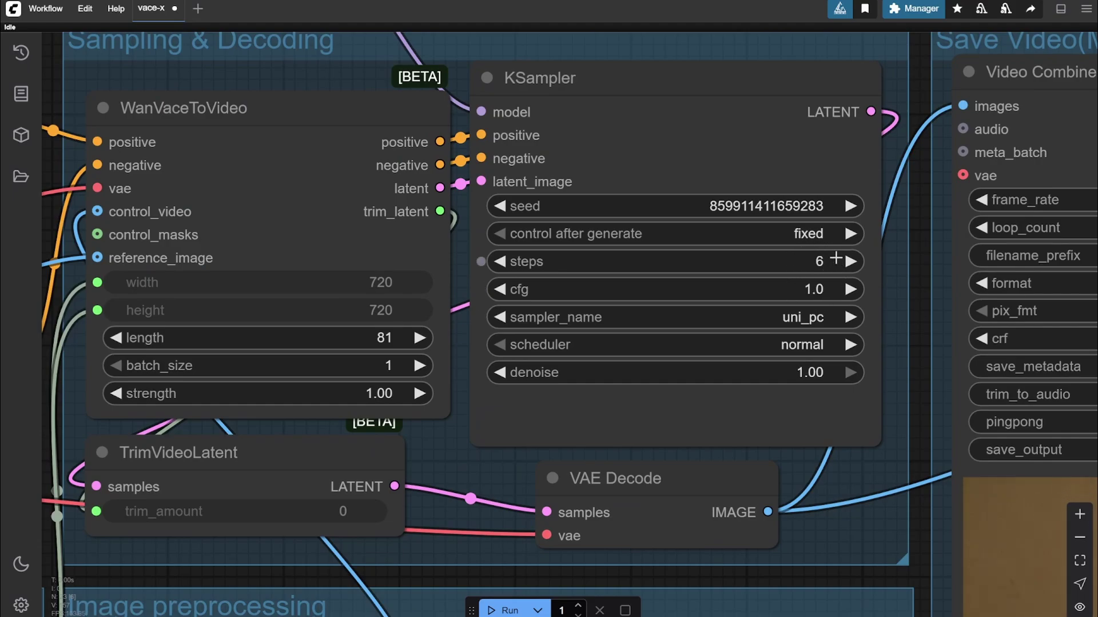
{"action": "scroll", "coordinate": [766, 280], "scroll_direction": "down", "scroll_amount": 5}
{"action": "scroll", "coordinate": [850, 118], "scroll_direction": "down", "scroll_amount": 4}
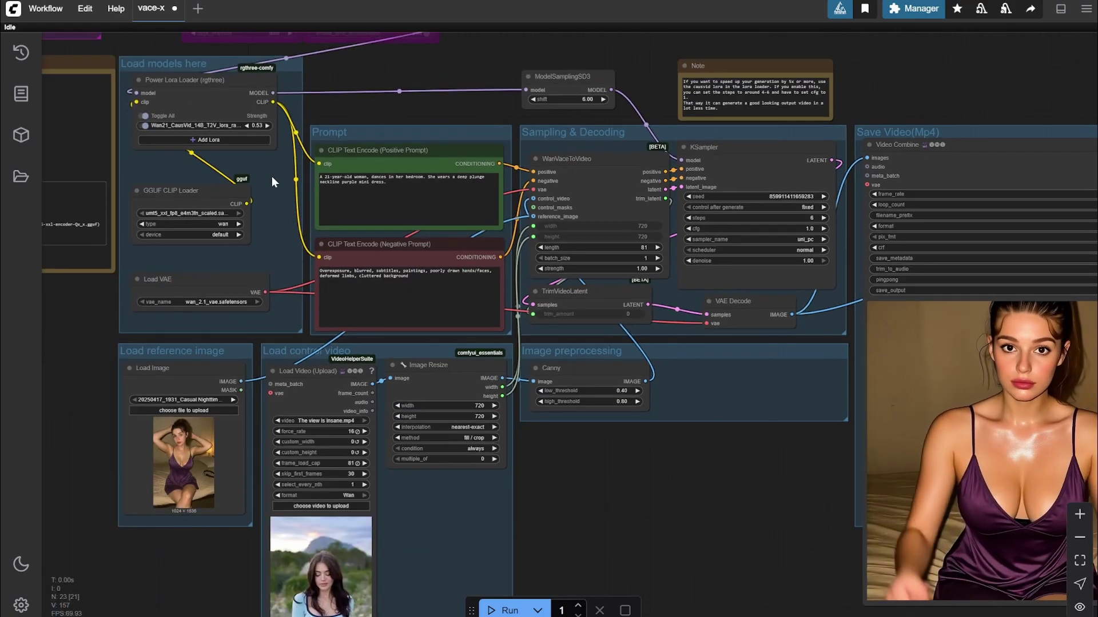
{"action": "scroll", "coordinate": [201, 167], "scroll_direction": "up", "scroll_amount": 5}
{"action": "scroll", "coordinate": [204, 166], "scroll_direction": "down", "scroll_amount": 5}
{"action": "scroll", "coordinate": [809, 144], "scroll_direction": "up", "scroll_amount": 4}
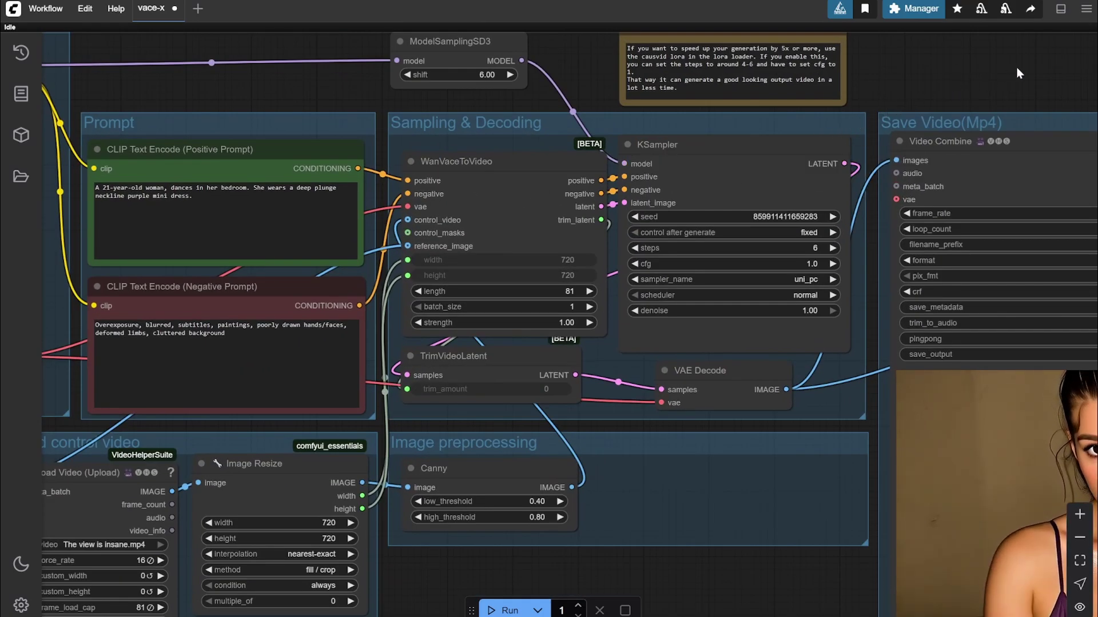
Check the prompt execution time in the logs, close them, and revisit the speed-up note above the KSampler
{"action": "left_click", "coordinate": [1059, 8]}
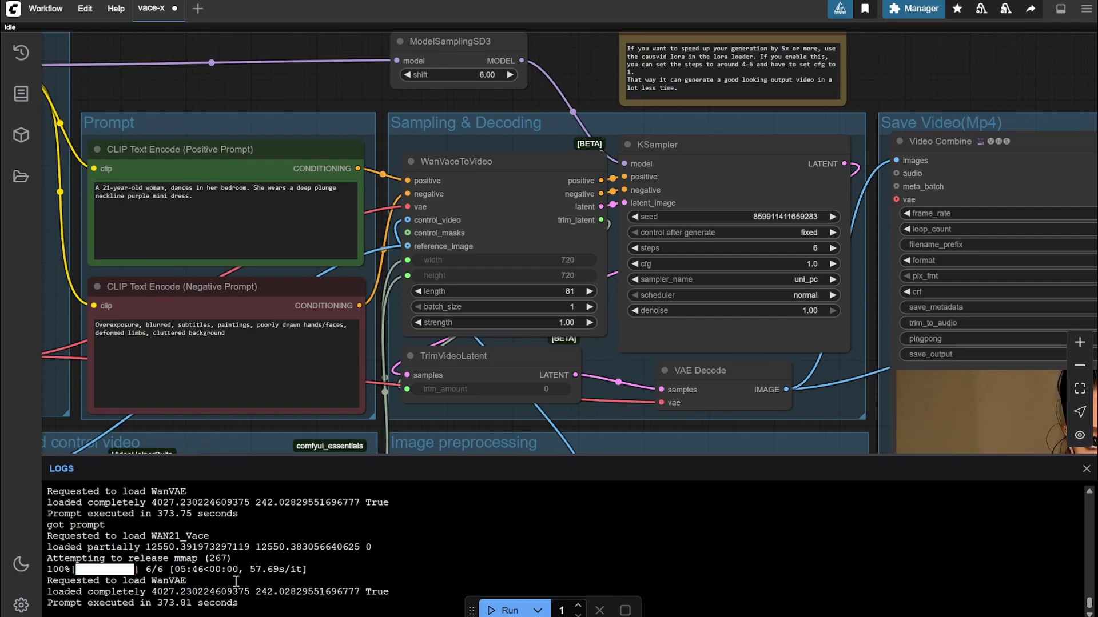
{"action": "left_click", "coordinate": [1086, 469]}
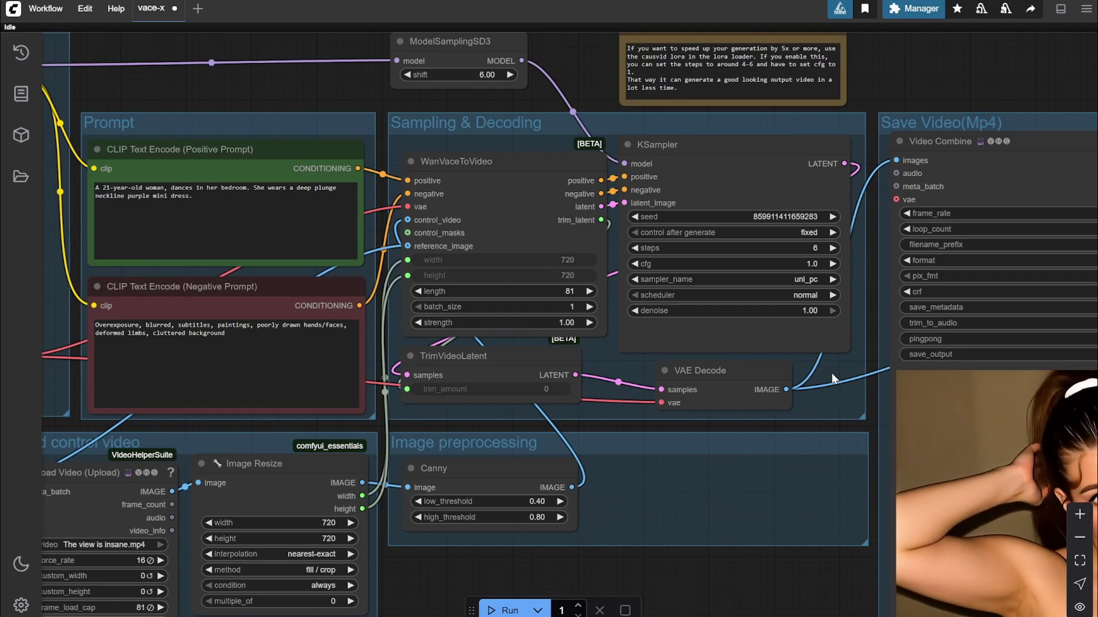
{"action": "scroll", "coordinate": [833, 372], "scroll_direction": "up", "scroll_amount": 2}
{"action": "scroll", "coordinate": [777, 286], "scroll_direction": "down", "scroll_amount": 10}
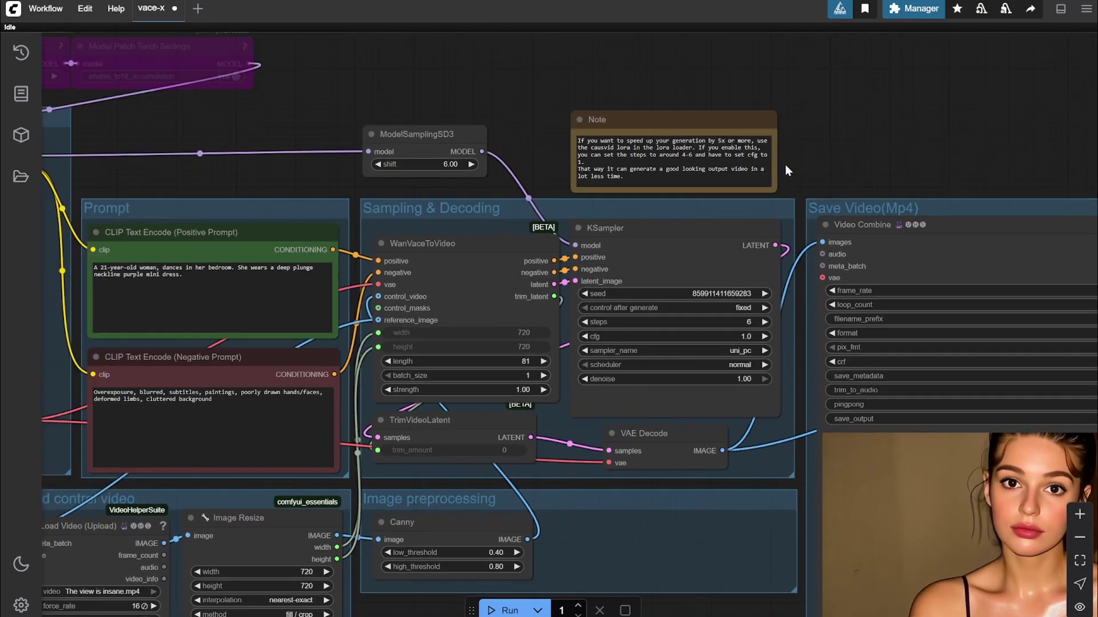
{"action": "scroll", "coordinate": [784, 165], "scroll_direction": "up", "scroll_amount": 10}
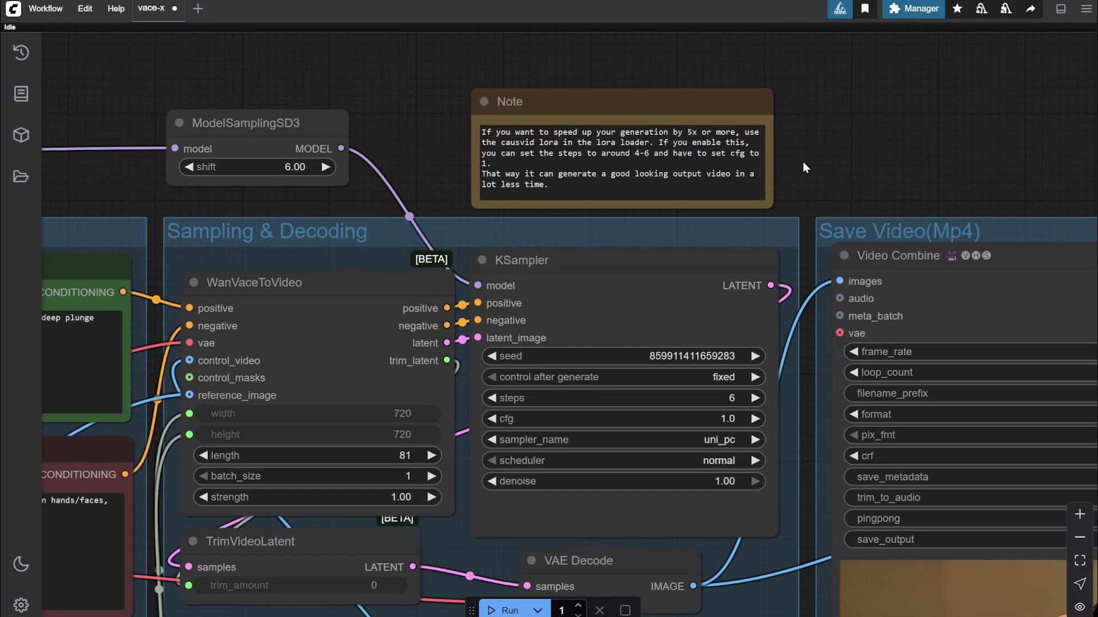
Examine the Video Combine node's output settings and view its list of available formats
{"action": "scroll", "coordinate": [802, 163], "scroll_direction": "down", "scroll_amount": 5}
{"action": "scroll", "coordinate": [491, 363], "scroll_direction": "up", "scroll_amount": 2}
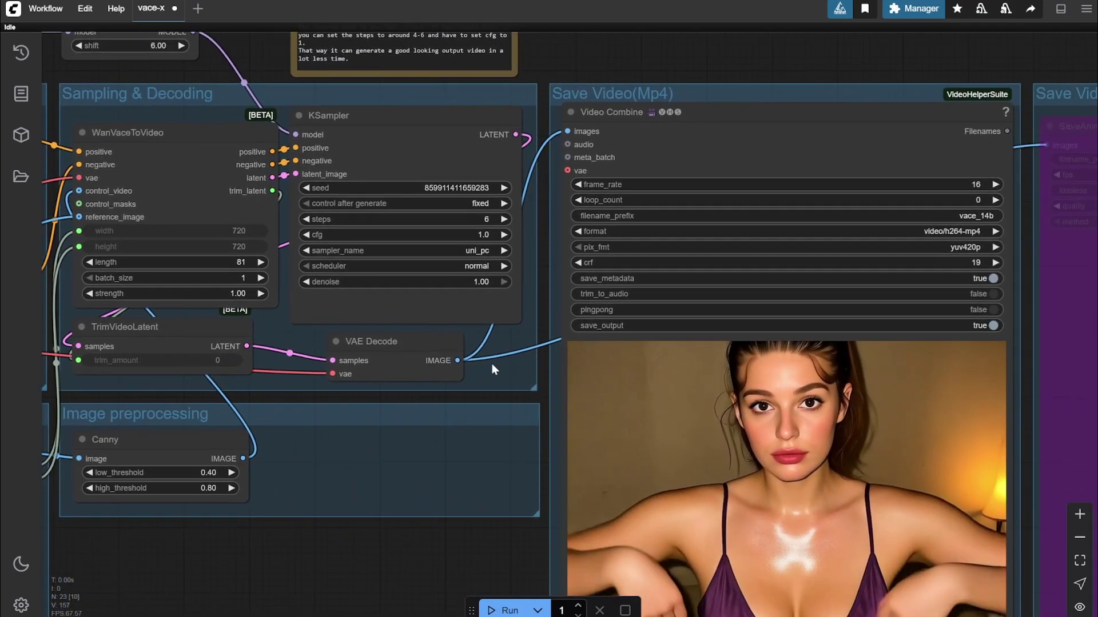
{"action": "scroll", "coordinate": [492, 364], "scroll_direction": "down", "scroll_amount": 2}
{"action": "scroll", "coordinate": [940, 315], "scroll_direction": "up", "scroll_amount": 5}
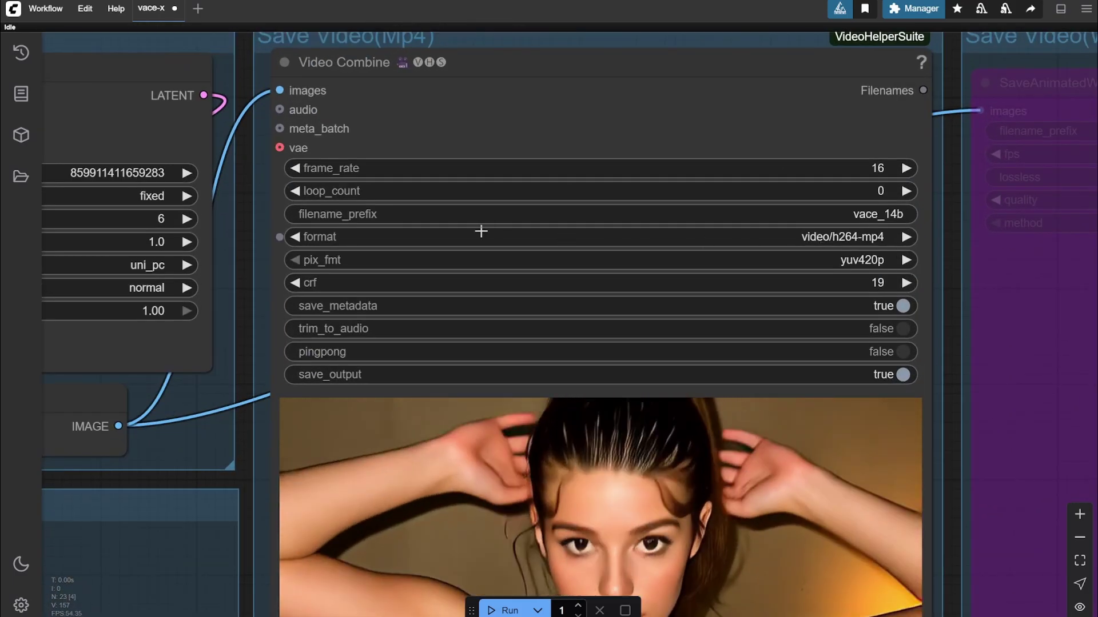
{"action": "left_click", "coordinate": [854, 237]}
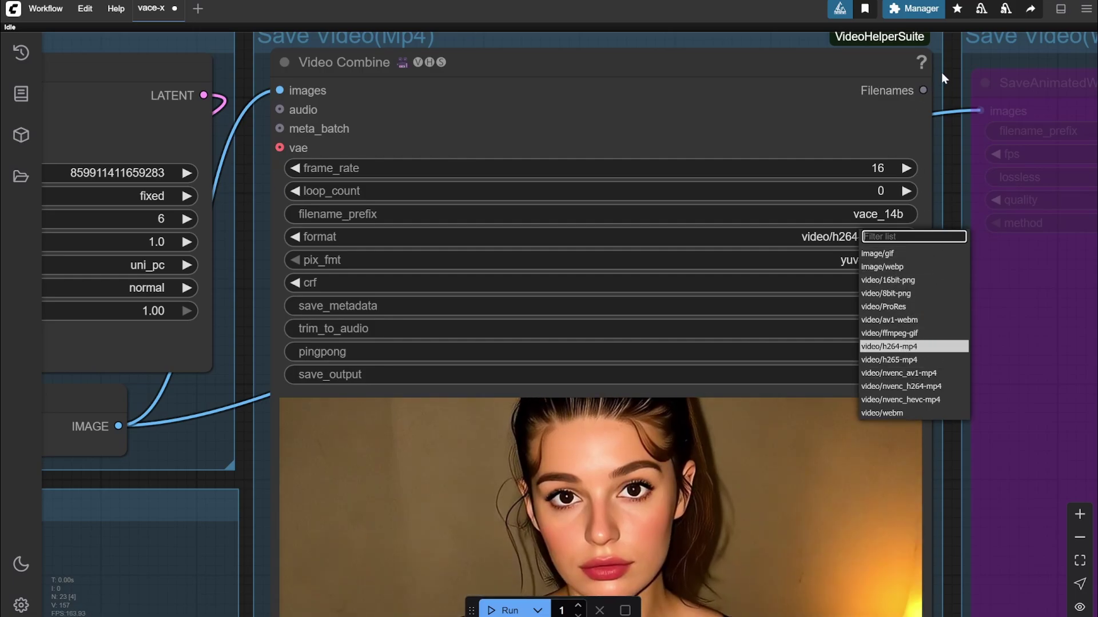
{"action": "left_click", "coordinate": [955, 70]}
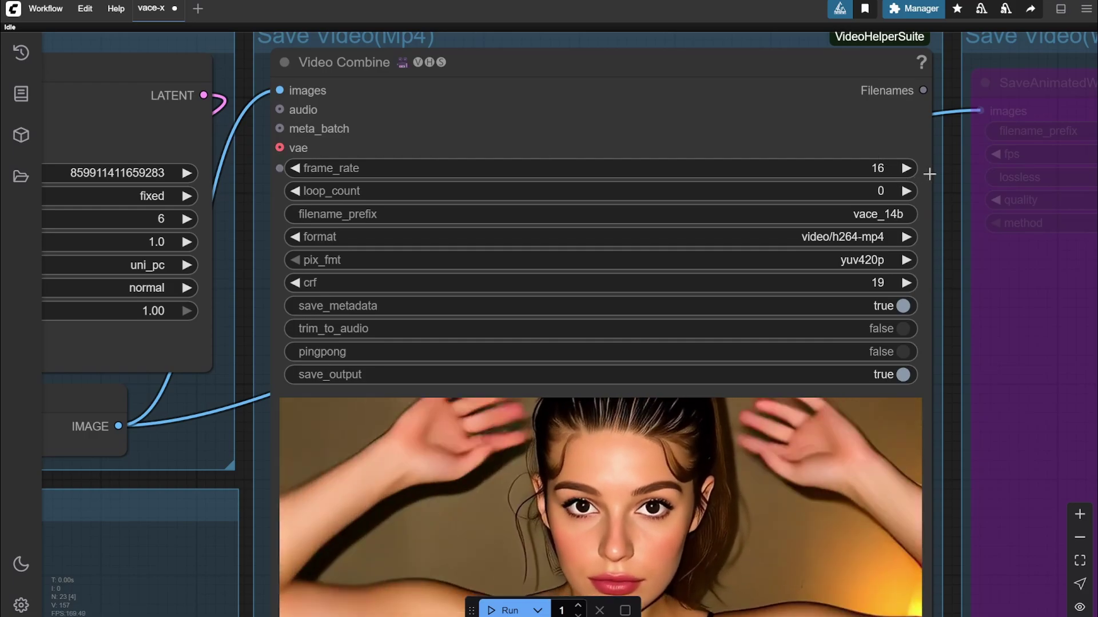
Compare the generated video in the Video Combine node with the reference picture in the Load Image node
{"action": "scroll", "coordinate": [937, 189], "scroll_direction": "down", "scroll_amount": 10}
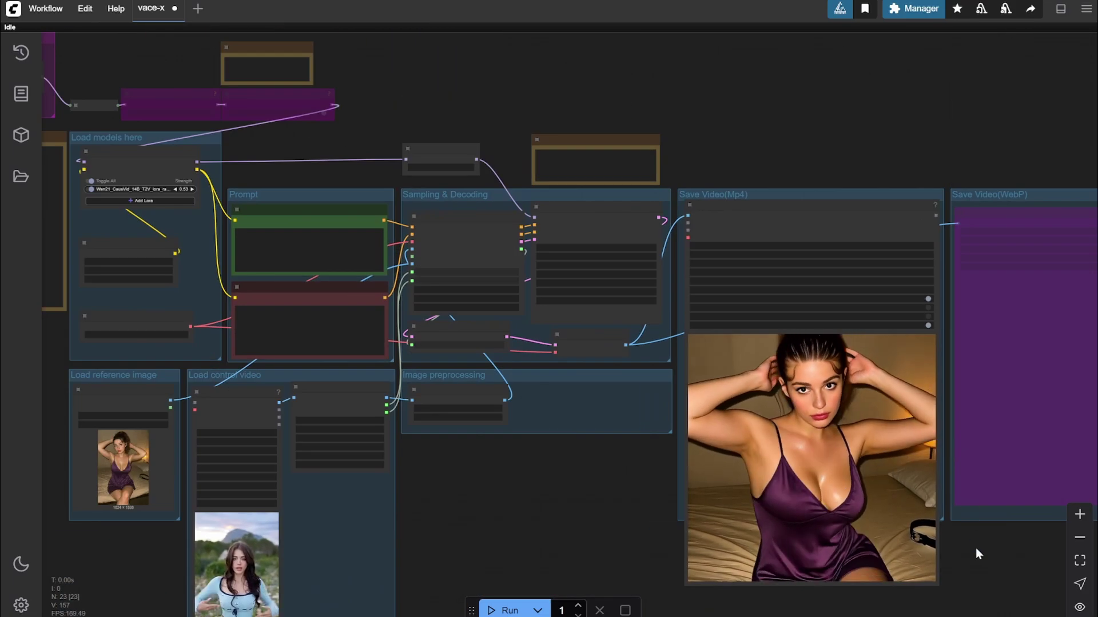
{"action": "left_click_drag", "start_coordinate": [976, 553], "coordinate": [865, 470]}
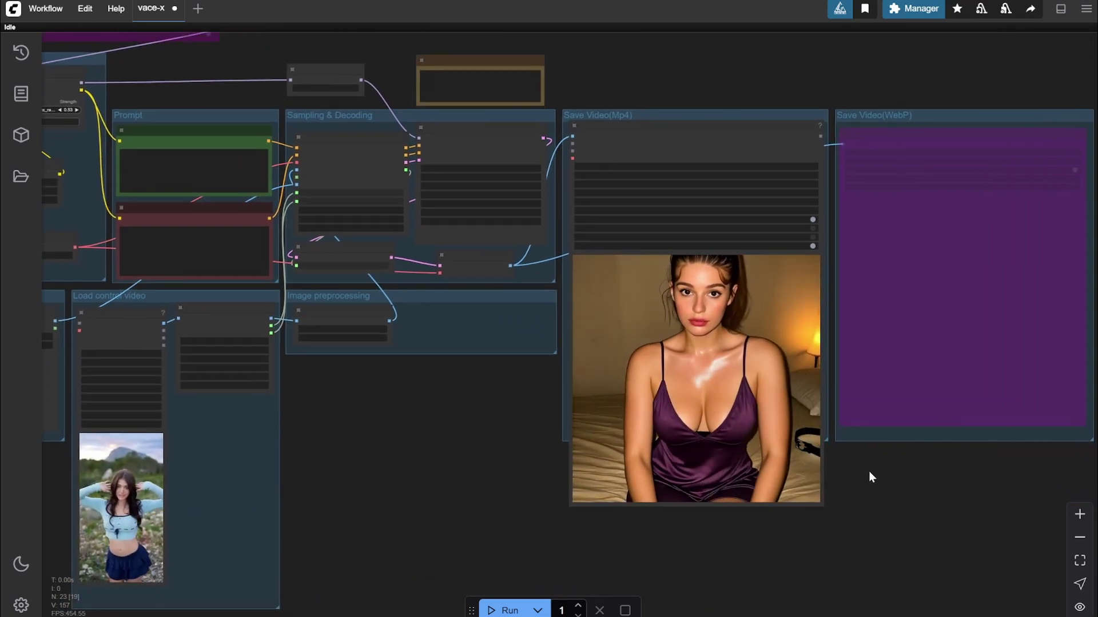
{"action": "scroll", "coordinate": [853, 487], "scroll_direction": "up", "scroll_amount": 2}
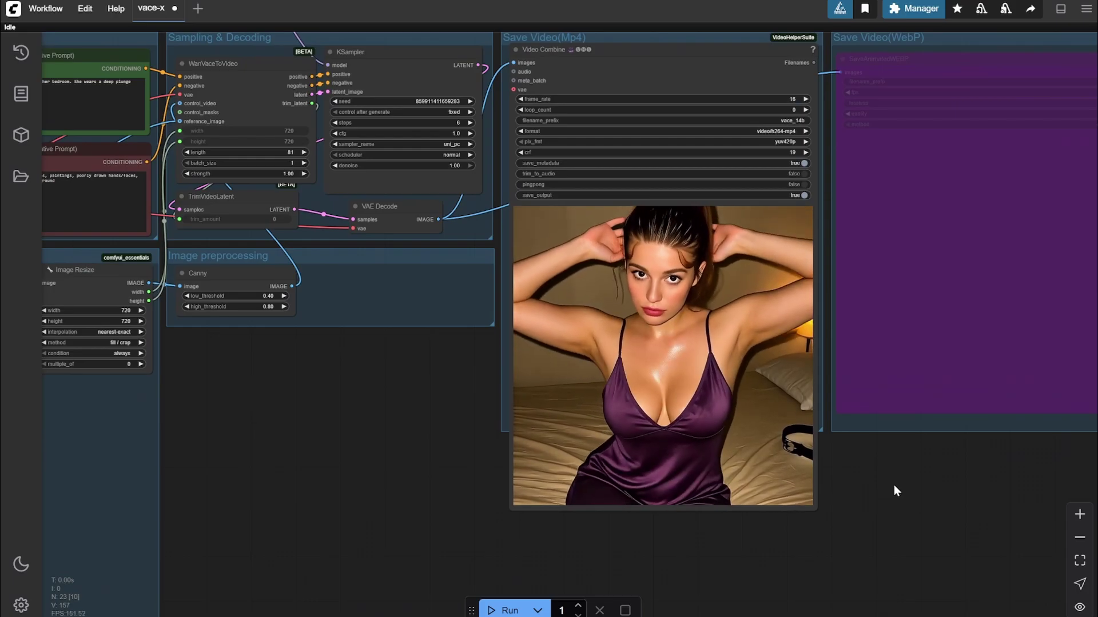
{"action": "scroll", "coordinate": [894, 485], "scroll_direction": "down", "scroll_amount": 5}
{"action": "scroll", "coordinate": [412, 425], "scroll_direction": "up", "scroll_amount": 6}
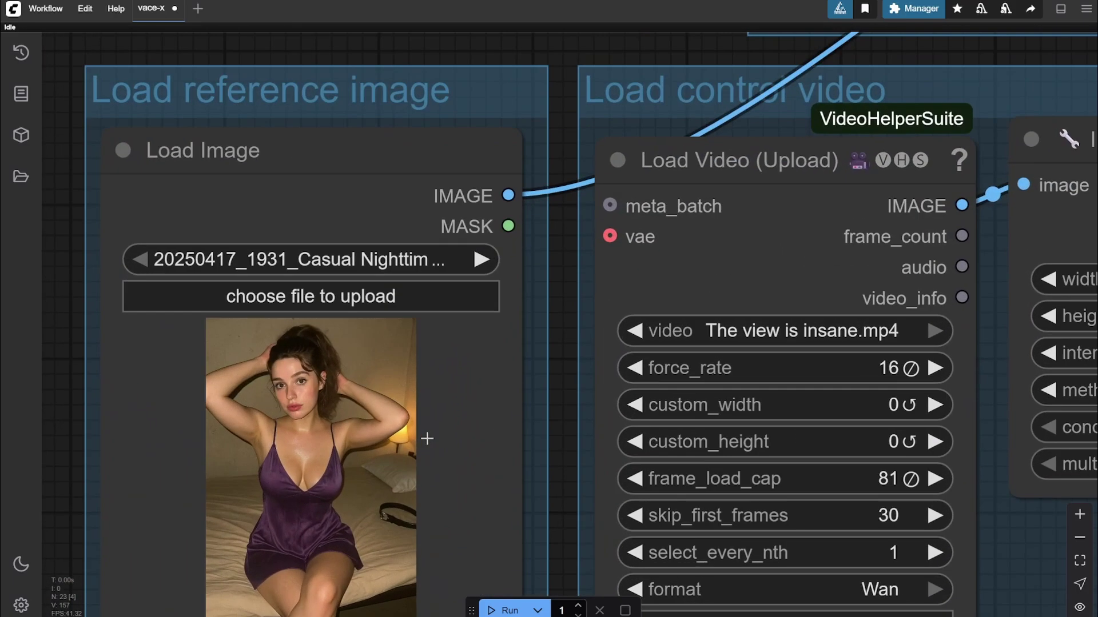
{"action": "scroll", "coordinate": [427, 438], "scroll_direction": "up", "scroll_amount": 2}
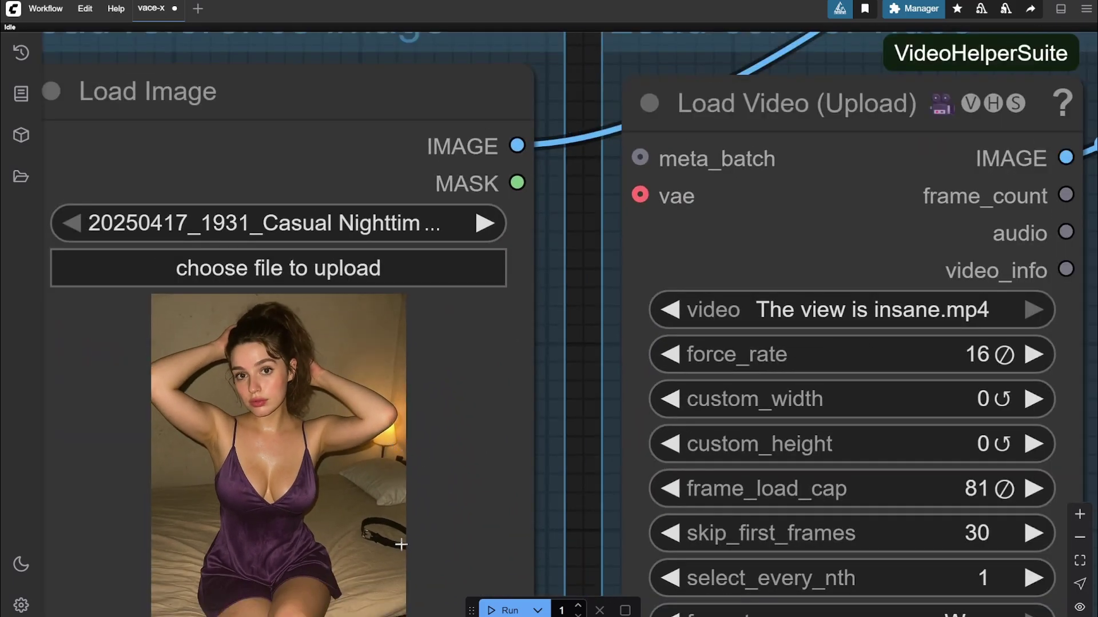
{"action": "scroll", "coordinate": [394, 479], "scroll_direction": "down", "scroll_amount": 13}
{"action": "left_click_drag", "start_coordinate": [843, 507], "coordinate": [320, 473]}
{"action": "scroll", "coordinate": [961, 456], "scroll_direction": "down", "scroll_amount": 2}
{"action": "scroll", "coordinate": [915, 446], "scroll_direction": "right", "scroll_amount": 3}
{"action": "scroll", "coordinate": [857, 423], "scroll_direction": "up", "scroll_amount": 4}
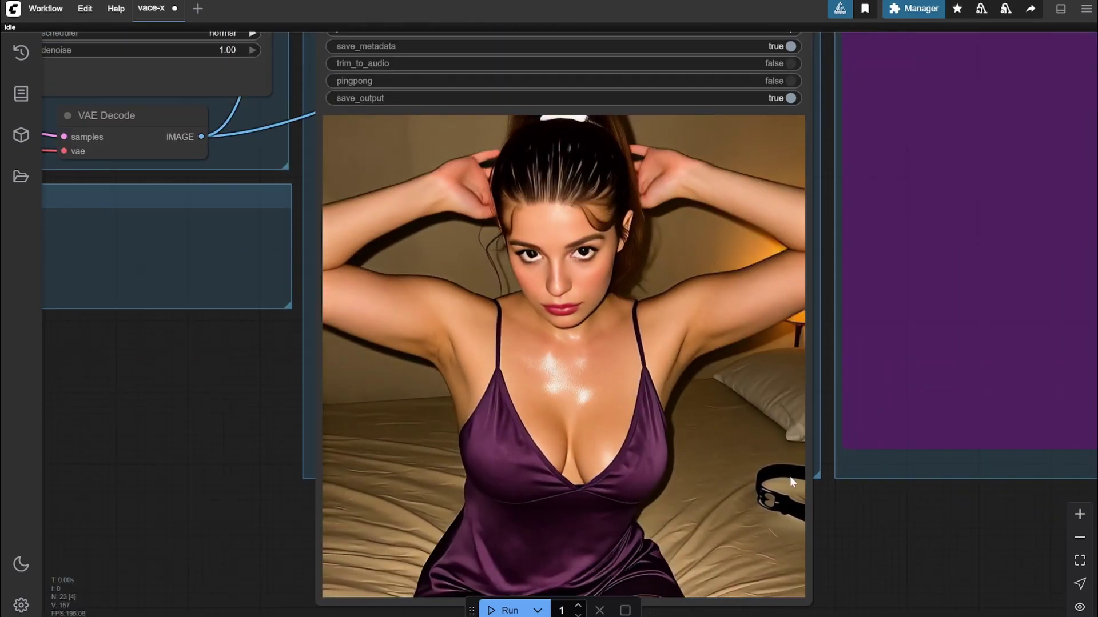
Compare the movement in the Load Video node's control clip with the movement in the generated MP4 preview
{"action": "scroll", "coordinate": [797, 493], "scroll_direction": "down", "scroll_amount": 4}
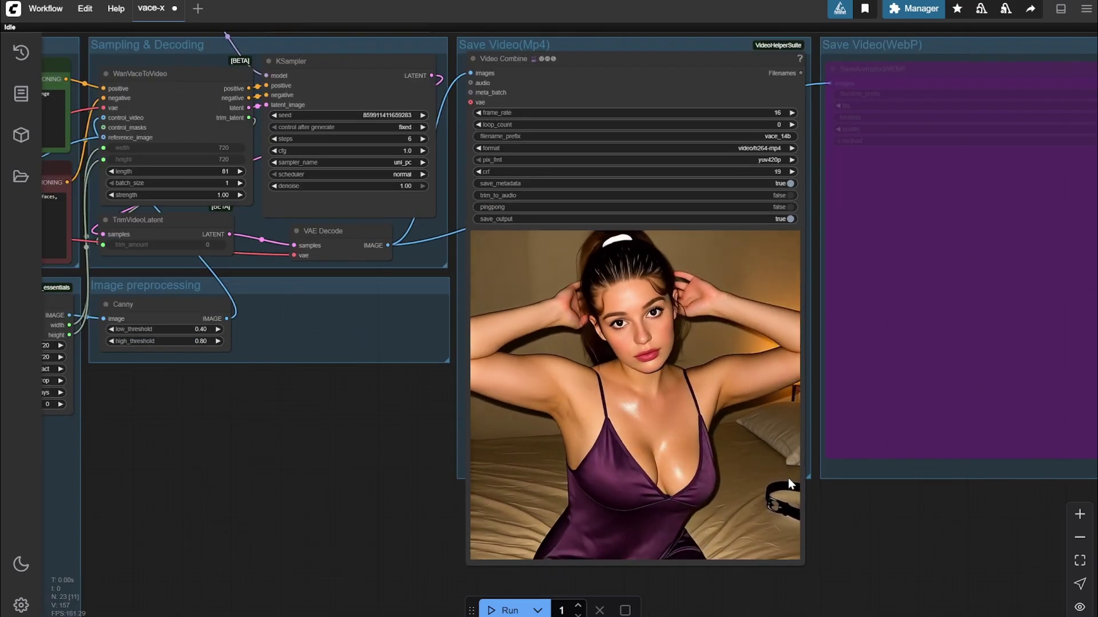
{"action": "scroll", "coordinate": [789, 478], "scroll_direction": "down", "scroll_amount": 3}
{"action": "left_click_drag", "start_coordinate": [433, 571], "coordinate": [499, 430]}
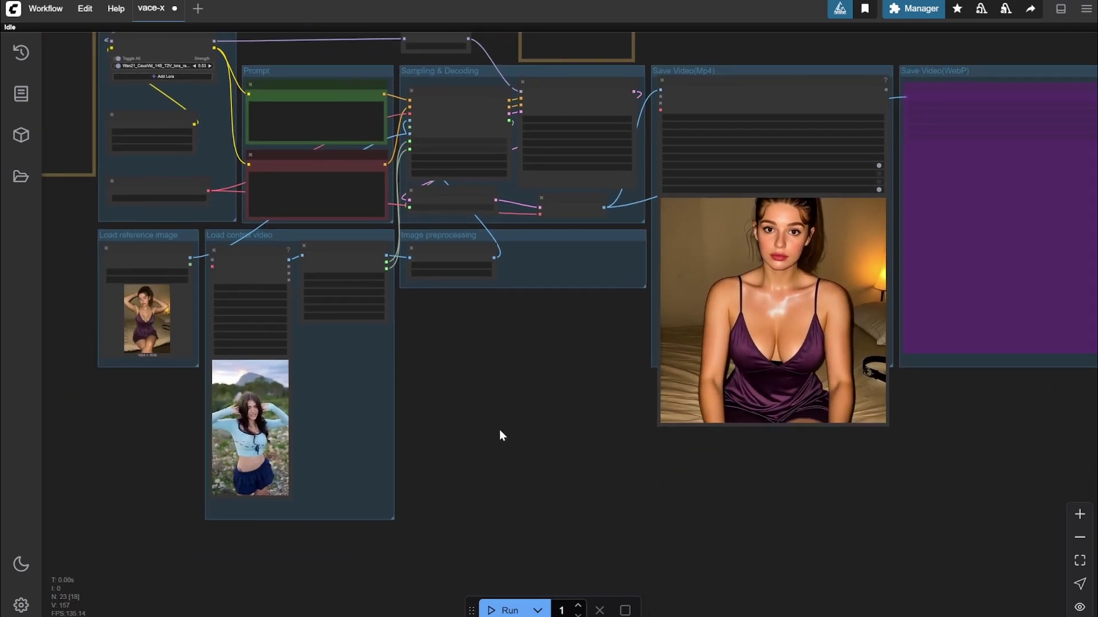
{"action": "scroll", "coordinate": [499, 430], "scroll_direction": "up", "scroll_amount": 2}
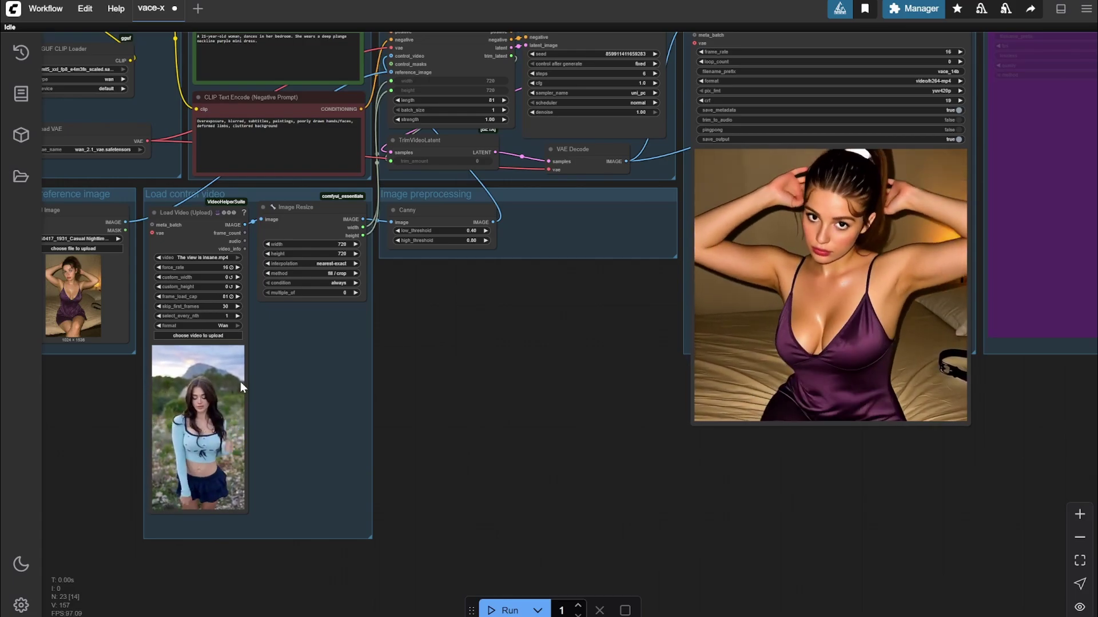
{"action": "scroll", "coordinate": [312, 338], "scroll_direction": "up", "scroll_amount": 5}
{"action": "scroll", "coordinate": [312, 338], "scroll_direction": "up", "scroll_amount": 2}
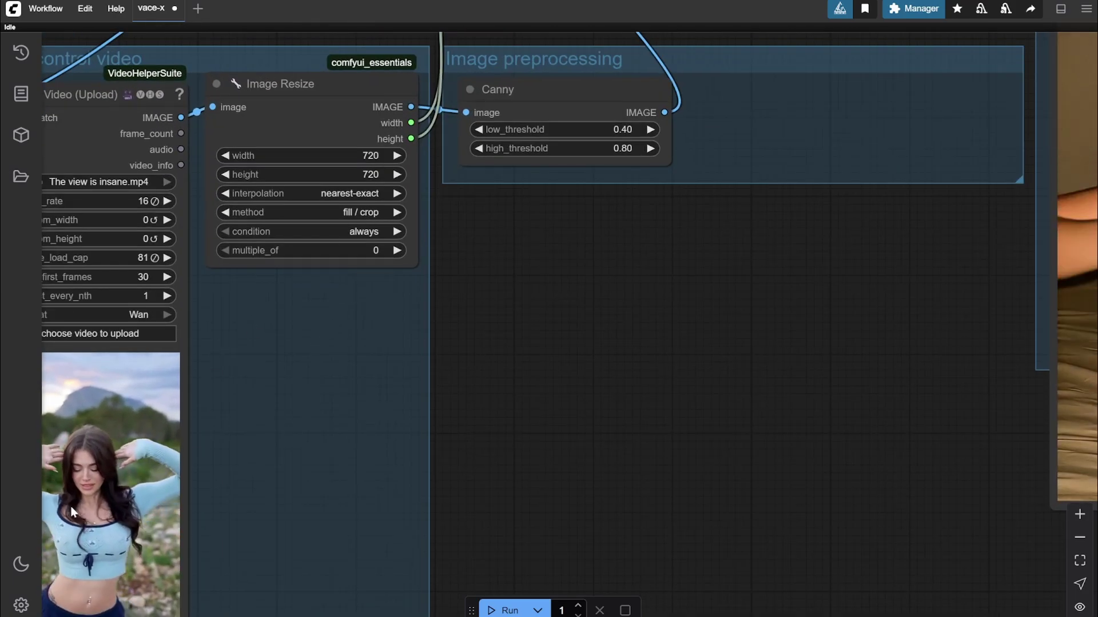
{"action": "scroll", "coordinate": [368, 462], "scroll_direction": "down", "scroll_amount": 3}
{"action": "scroll", "coordinate": [368, 462], "scroll_direction": "down", "scroll_amount": 1}
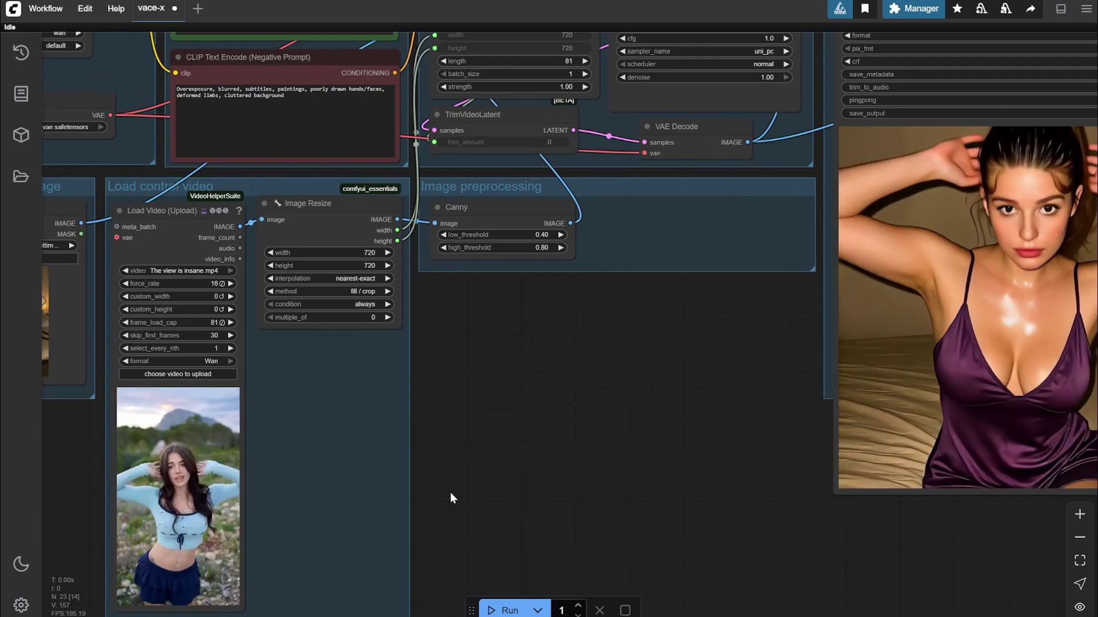
{"action": "scroll", "coordinate": [554, 486], "scroll_direction": "down", "scroll_amount": 3}
{"action": "left_click_drag", "start_coordinate": [585, 466], "coordinate": [490, 450]}
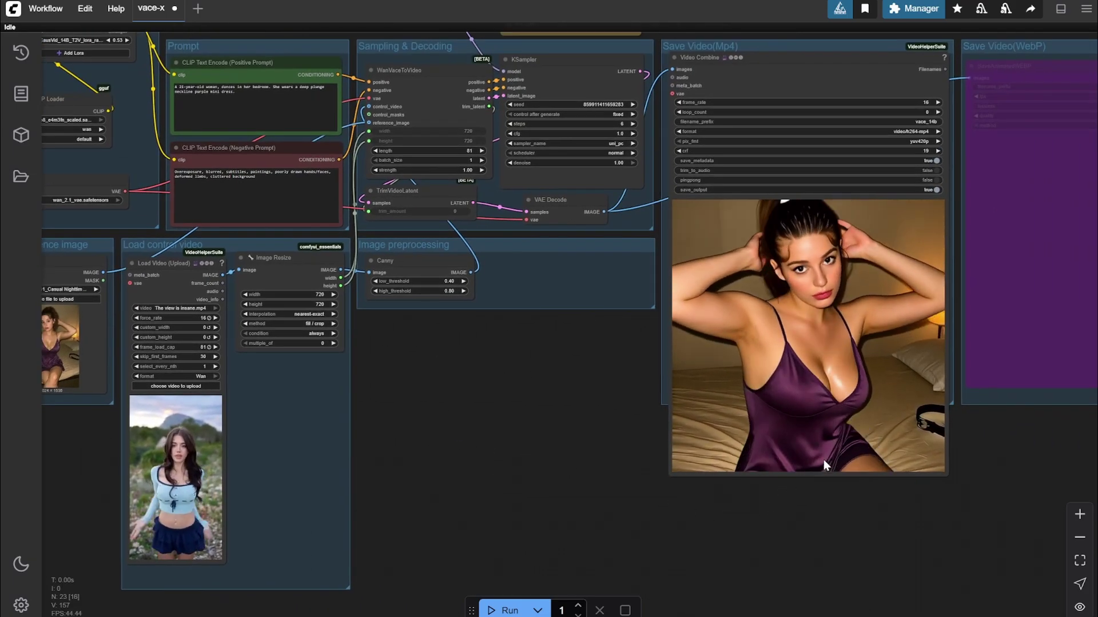
{"action": "scroll", "coordinate": [674, 458], "scroll_direction": "down", "scroll_amount": 4}
{"action": "scroll", "coordinate": [372, 483], "scroll_direction": "up", "scroll_amount": 8}
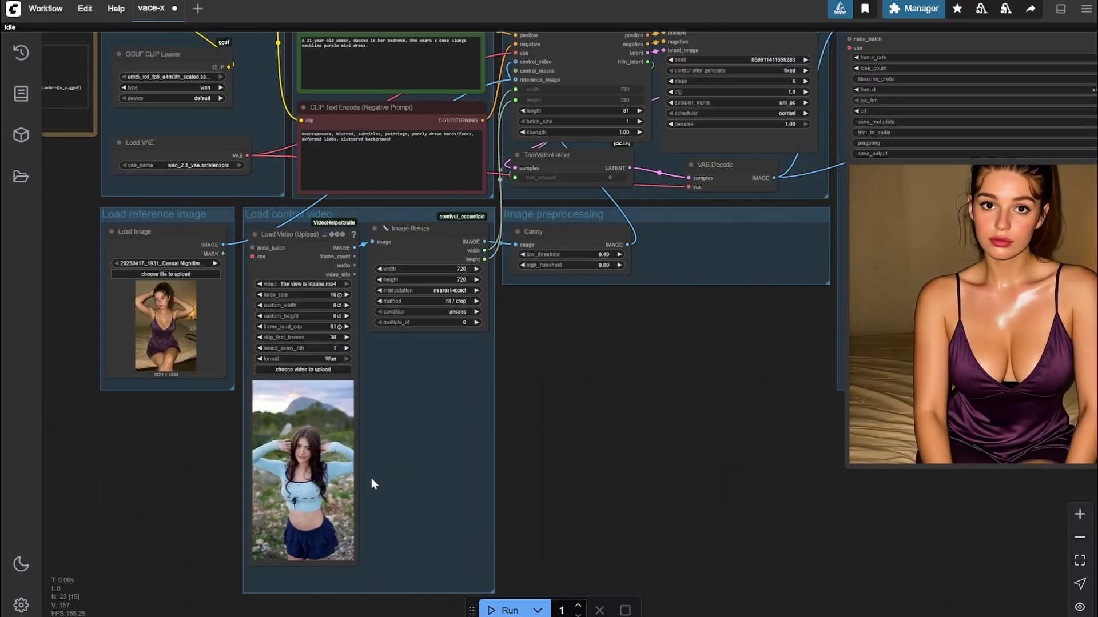
Review the reference image and the control video inputs together with the neighbouring Image Resize and Canny nodes
{"action": "scroll", "coordinate": [200, 427], "scroll_direction": "up", "scroll_amount": 4}
{"action": "left_click_drag", "start_coordinate": [184, 423], "coordinate": [239, 454]}
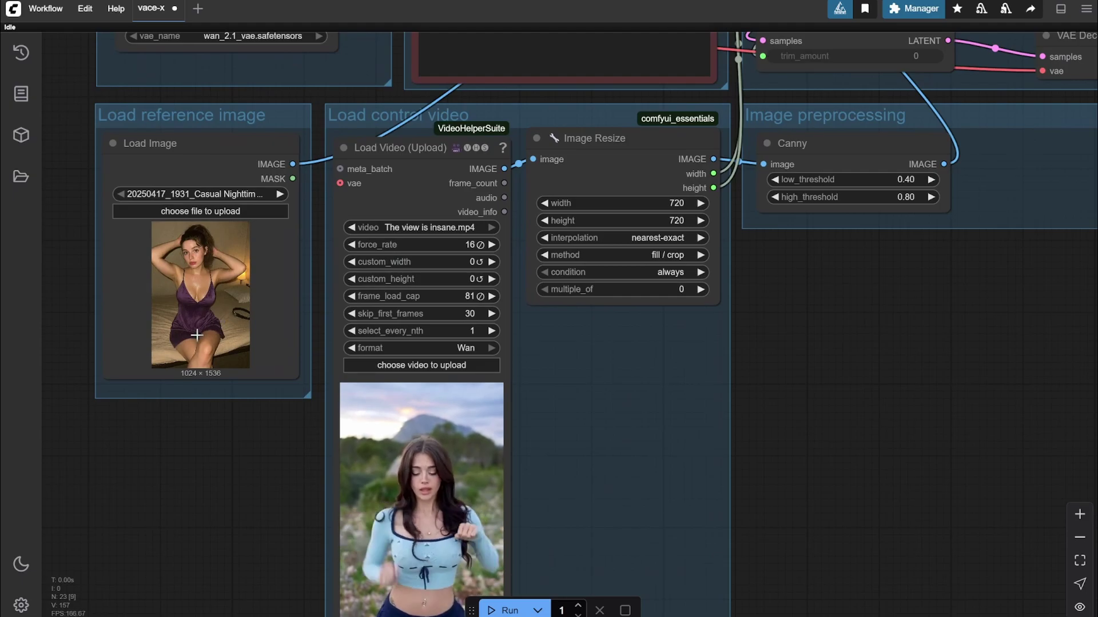
{"action": "scroll", "coordinate": [194, 332], "scroll_direction": "up", "scroll_amount": 3}
{"action": "scroll", "coordinate": [161, 268], "scroll_direction": "down", "scroll_amount": 8}
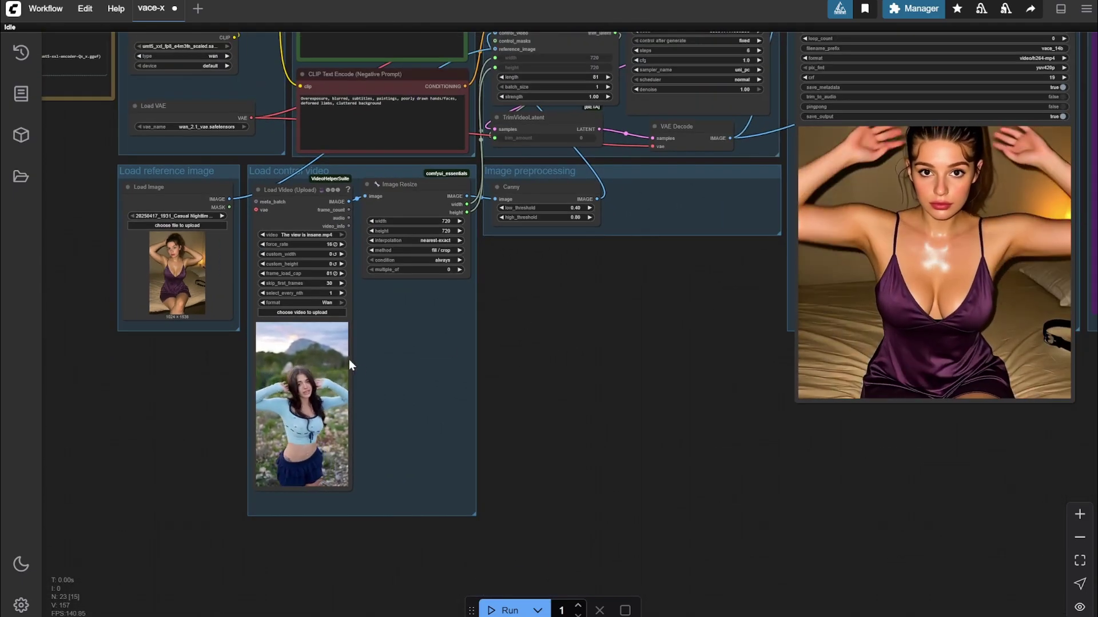
{"action": "scroll", "coordinate": [503, 290], "scroll_direction": "up", "scroll_amount": 4}
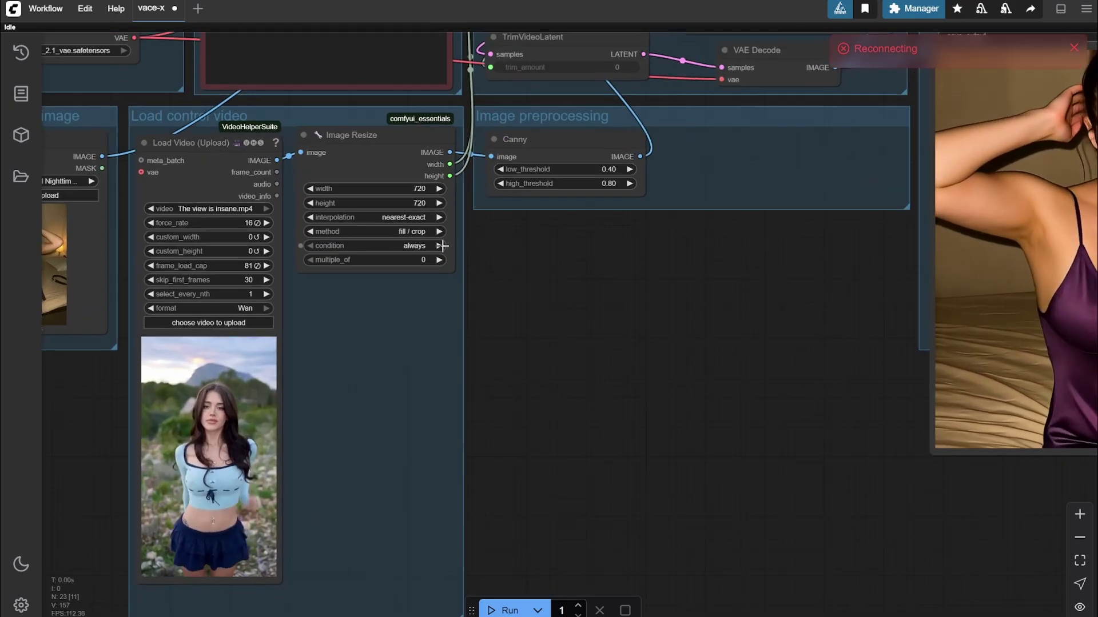
{"action": "scroll", "coordinate": [516, 293], "scroll_direction": "down", "scroll_amount": 2}
{"action": "scroll", "coordinate": [515, 293], "scroll_direction": "down", "scroll_amount": 3}
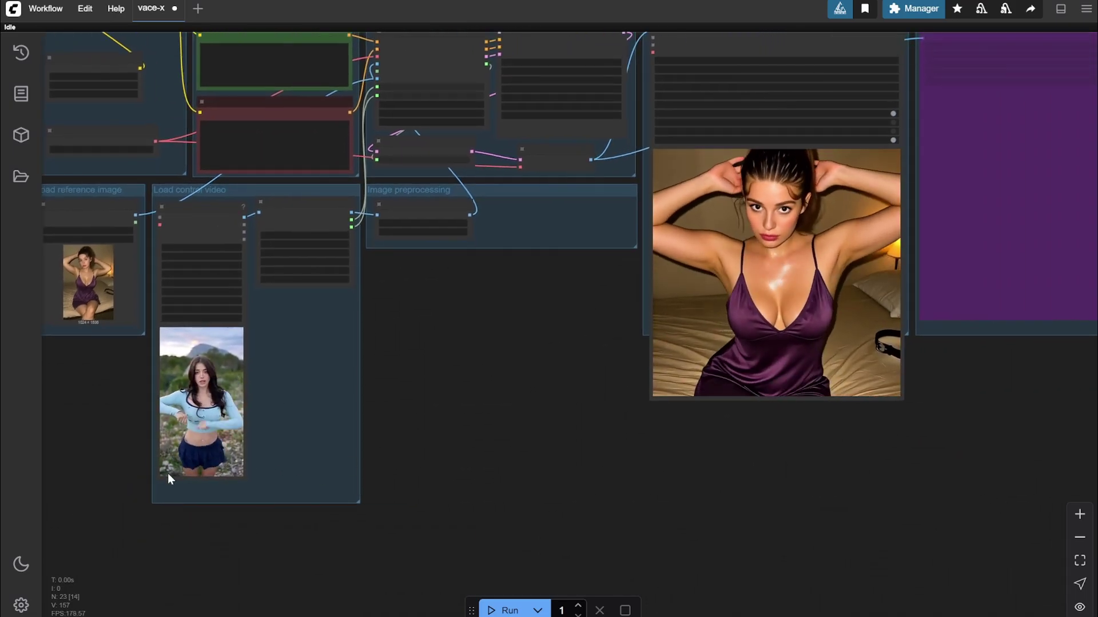
{"action": "scroll", "coordinate": [86, 318], "scroll_direction": "up", "scroll_amount": 2}
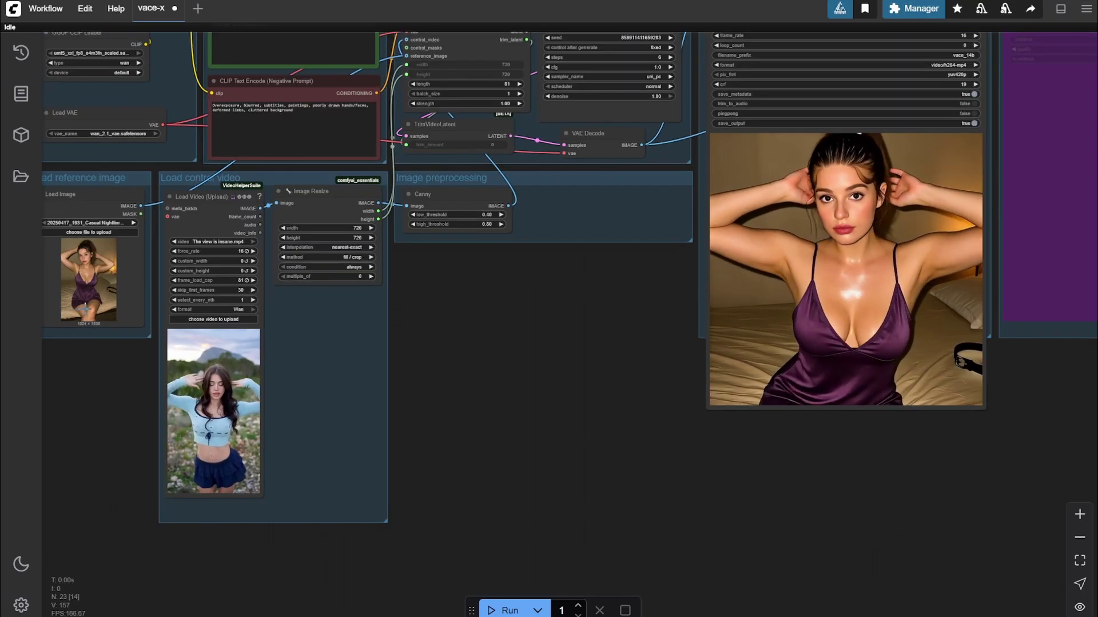
{"action": "scroll", "coordinate": [575, 365], "scroll_direction": "down", "scroll_amount": 3}
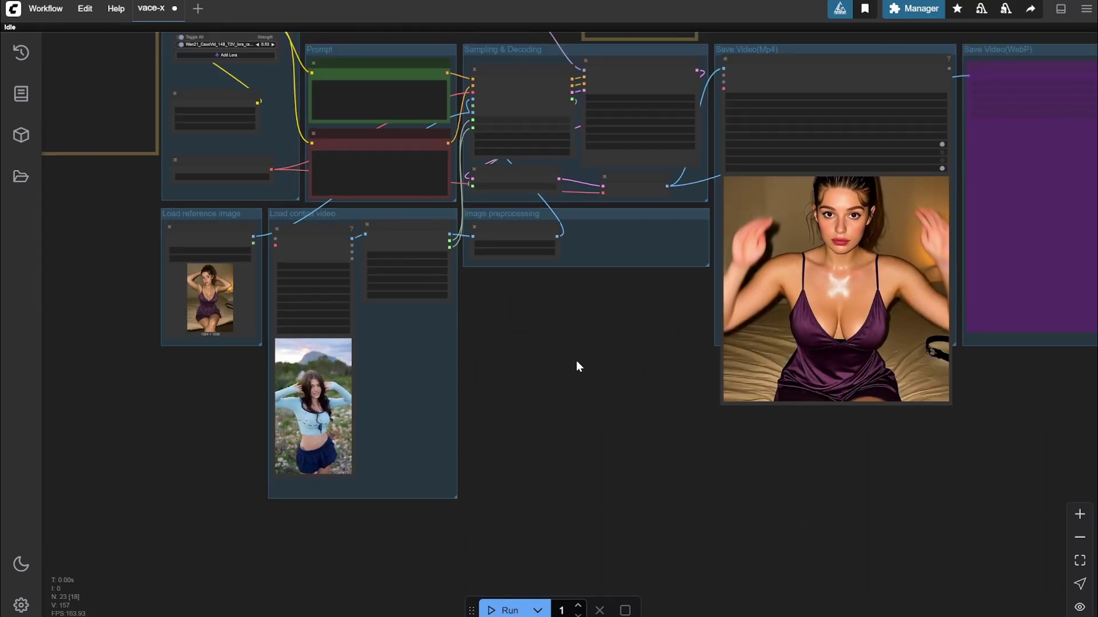
{"action": "scroll", "coordinate": [576, 365], "scroll_direction": "up", "scroll_amount": 3}
{"action": "left_click_drag", "start_coordinate": [93, 379], "coordinate": [223, 385]}
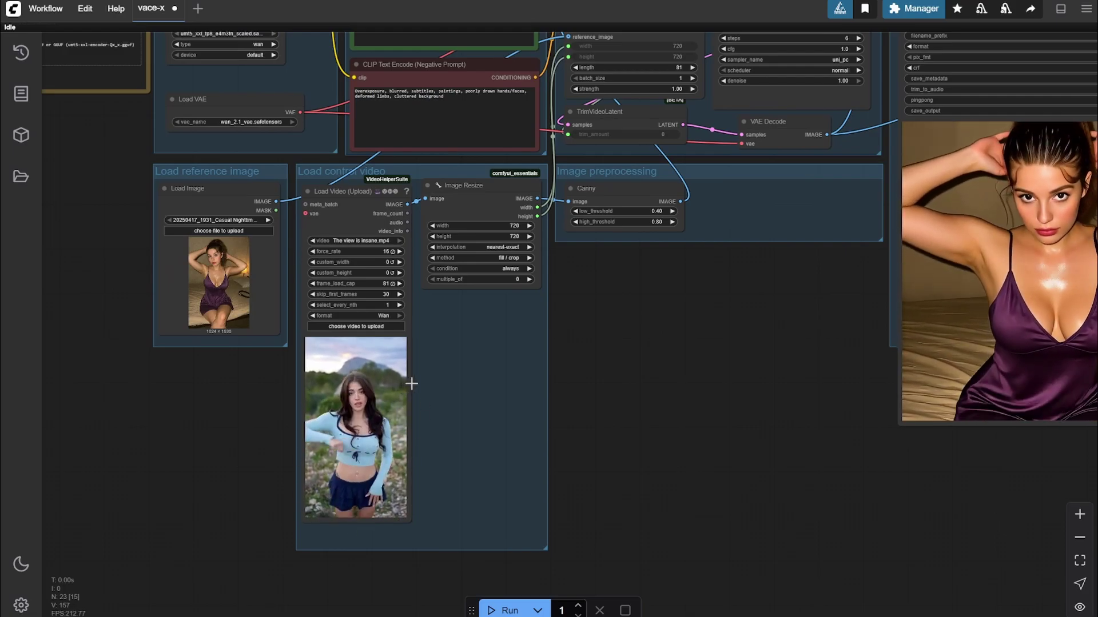
Check the control video's poses against a close view of the output video, and view the whole workflow
{"action": "scroll", "coordinate": [492, 346], "scroll_direction": "up", "scroll_amount": 3}
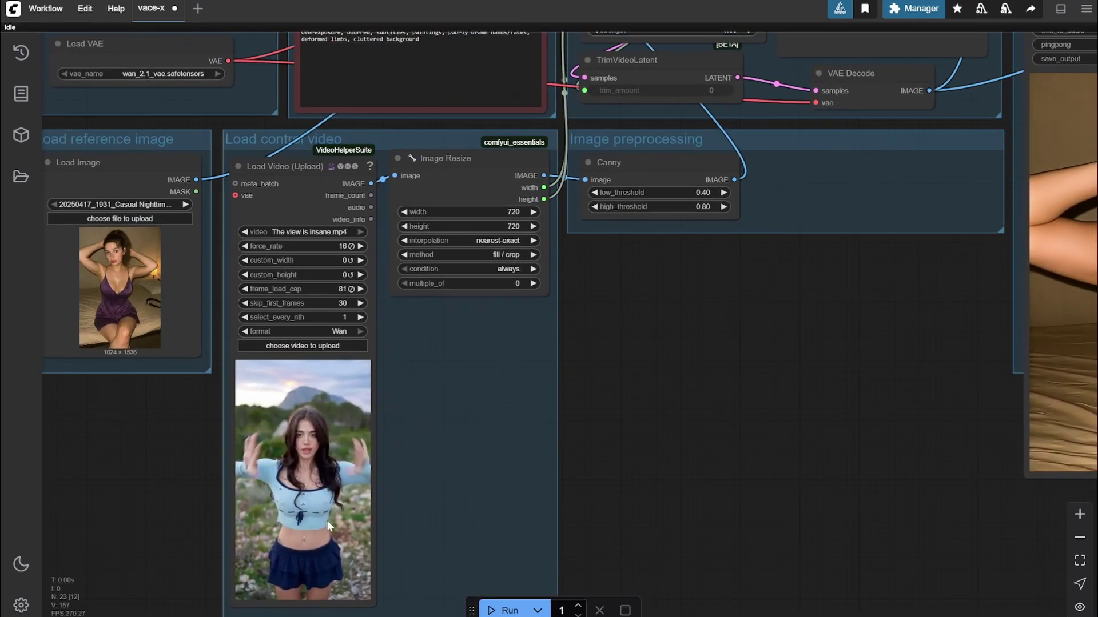
{"action": "scroll", "coordinate": [494, 376], "scroll_direction": "down", "scroll_amount": 6}
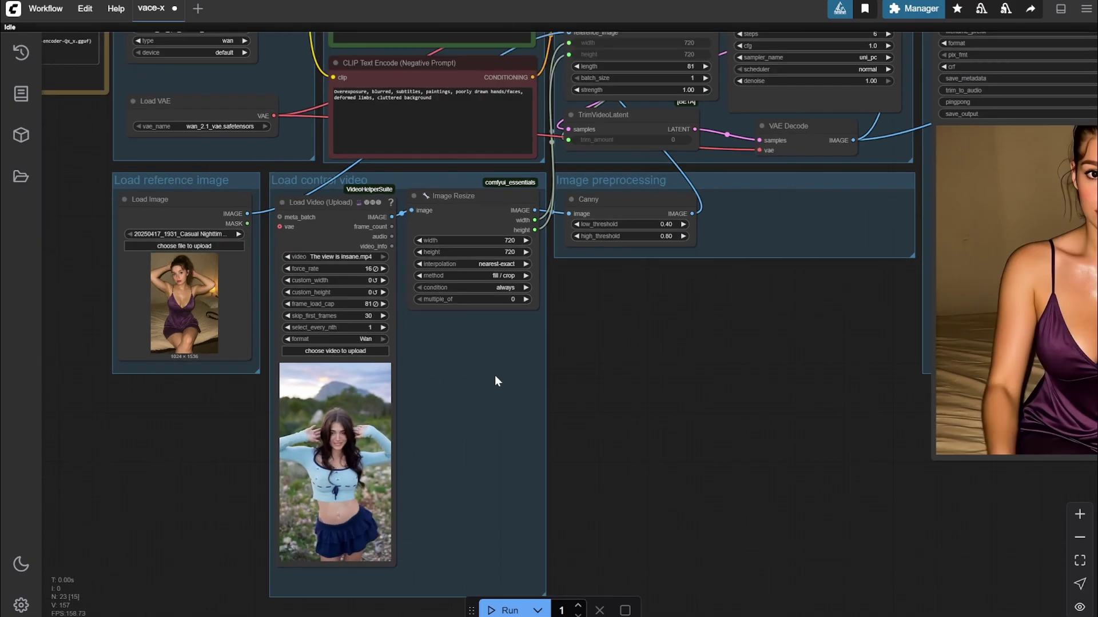
{"action": "scroll", "coordinate": [663, 388], "scroll_direction": "up", "scroll_amount": 2}
{"action": "left_click_drag", "start_coordinate": [679, 395], "coordinate": [547, 372]}
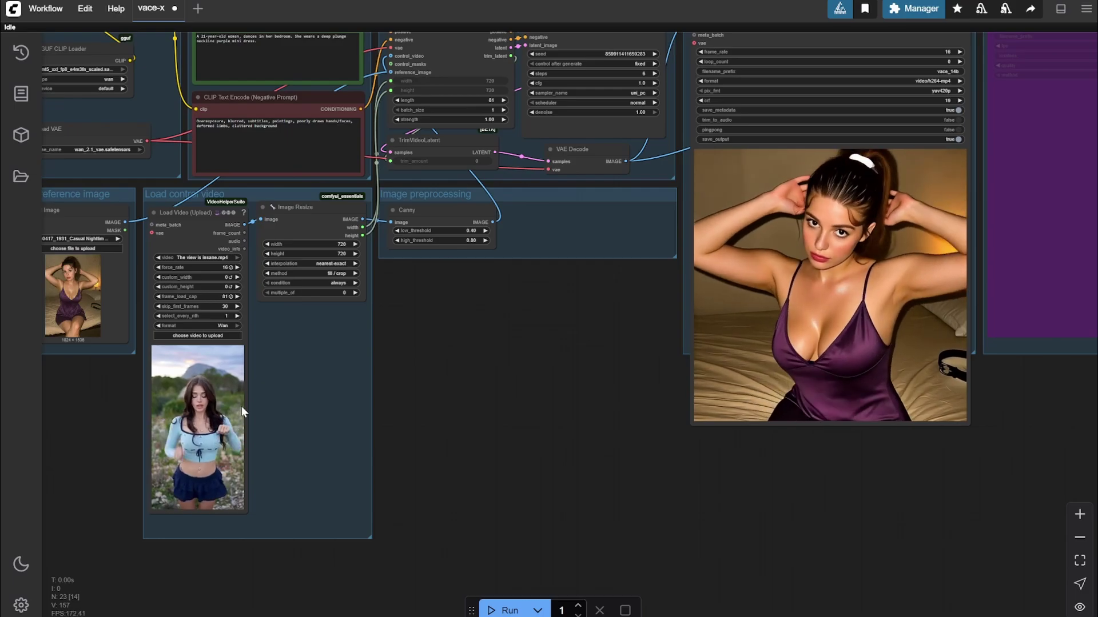
{"action": "scroll", "coordinate": [875, 410], "scroll_direction": "up", "scroll_amount": 5}
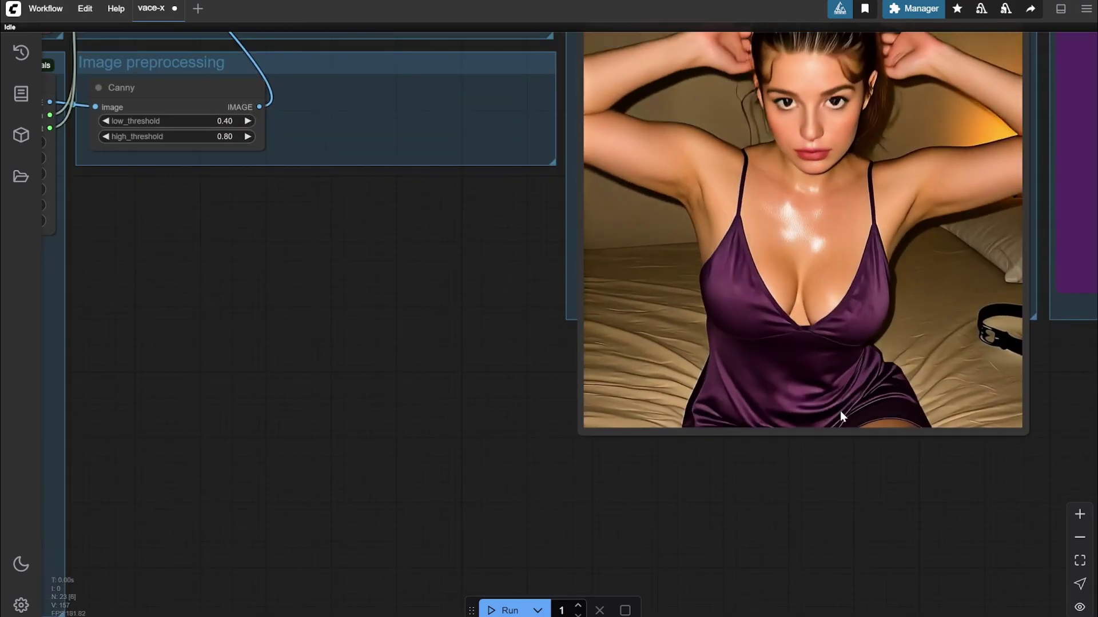
{"action": "scroll", "coordinate": [852, 410], "scroll_direction": "down", "scroll_amount": 3}
{"action": "scroll", "coordinate": [852, 410], "scroll_direction": "down", "scroll_amount": 1}
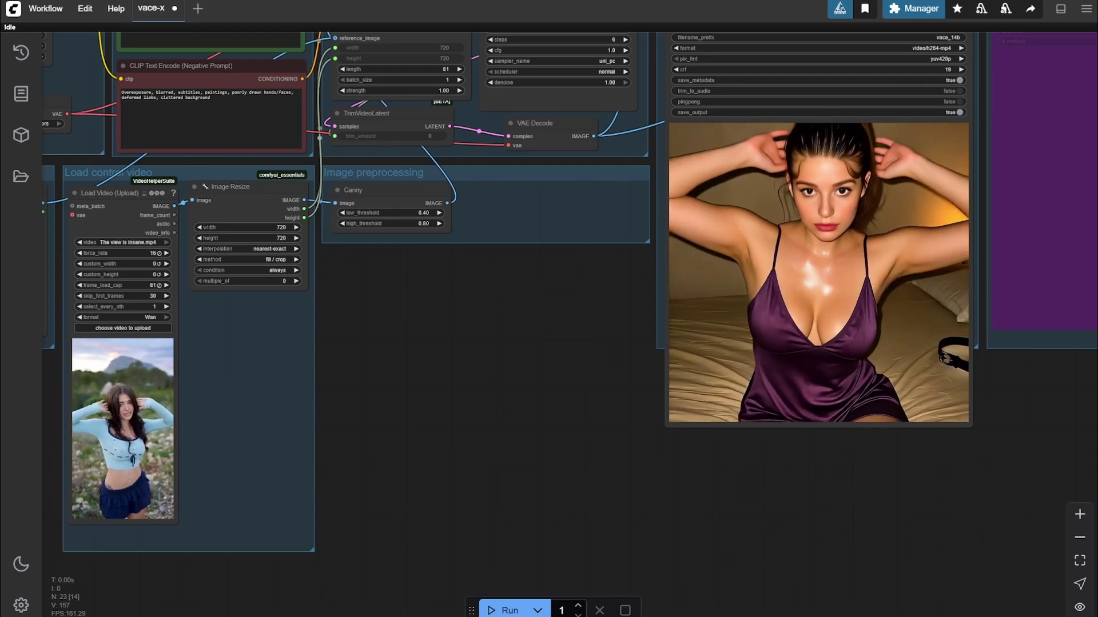
{"action": "scroll", "coordinate": [490, 389], "scroll_direction": "down", "scroll_amount": 5}
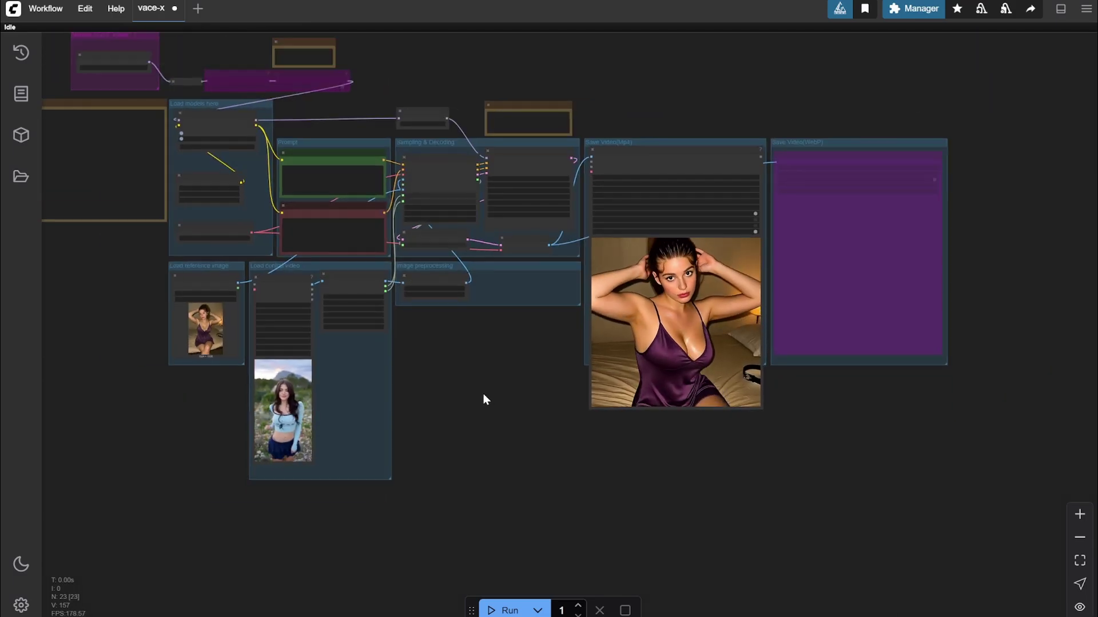
{"action": "left_click_drag", "start_coordinate": [482, 393], "coordinate": [617, 403]}
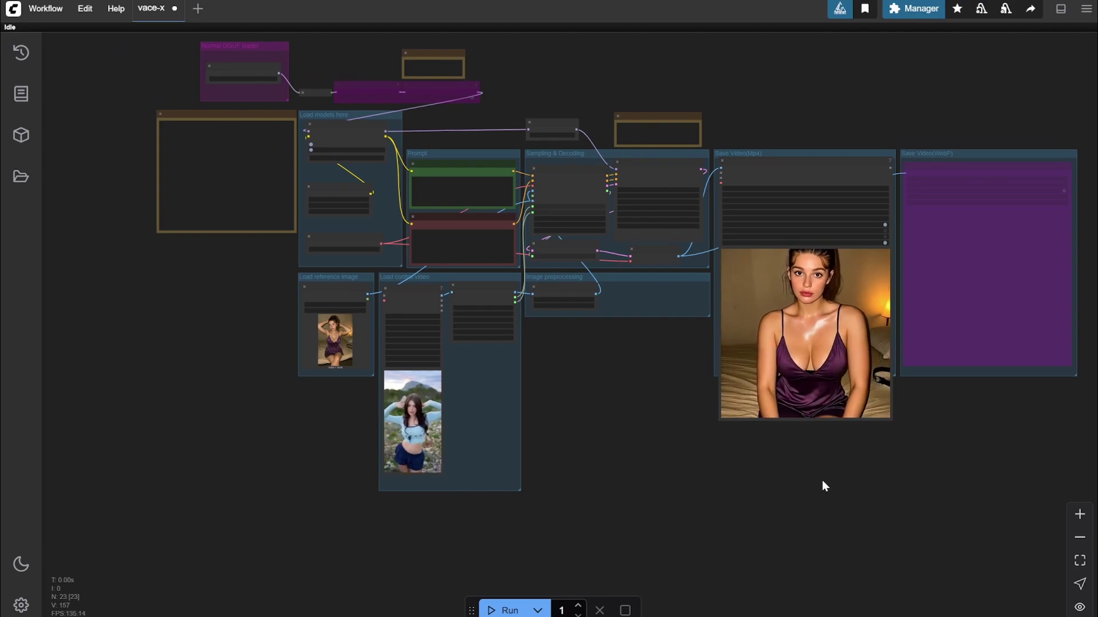